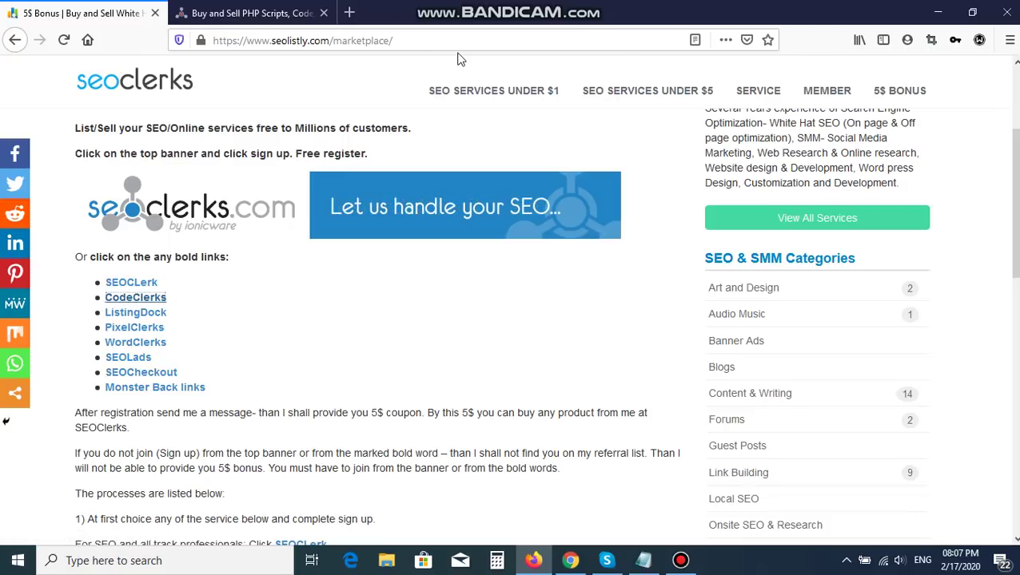
left_click(299, 42)
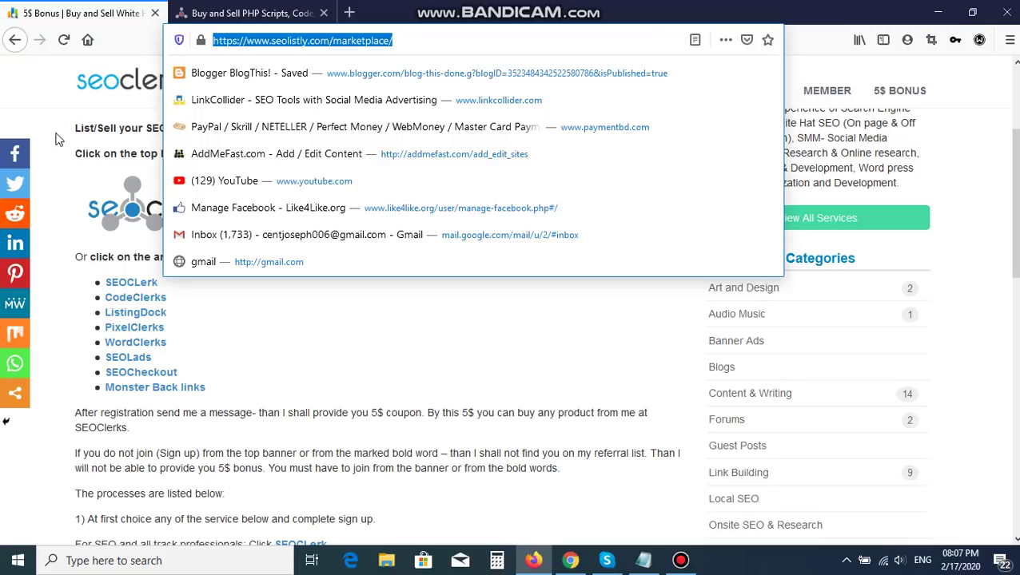
left_click(55, 100)
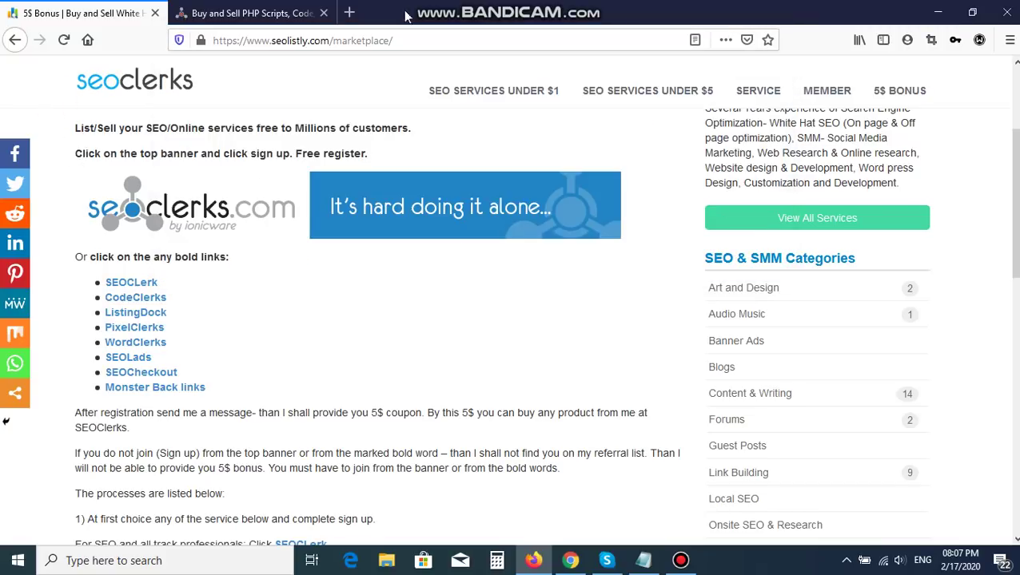
left_click(372, 43)
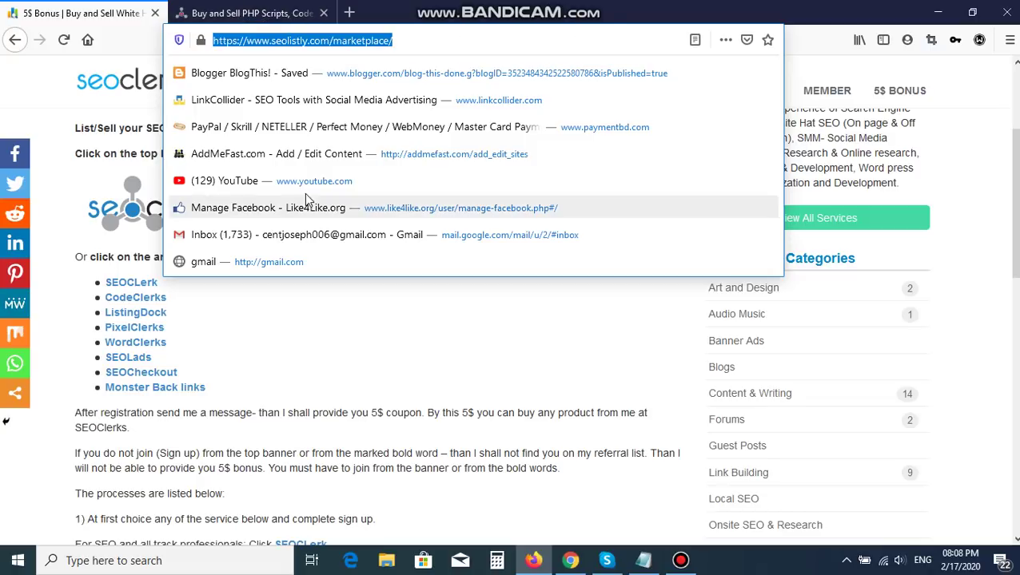
left_click(40, 117)
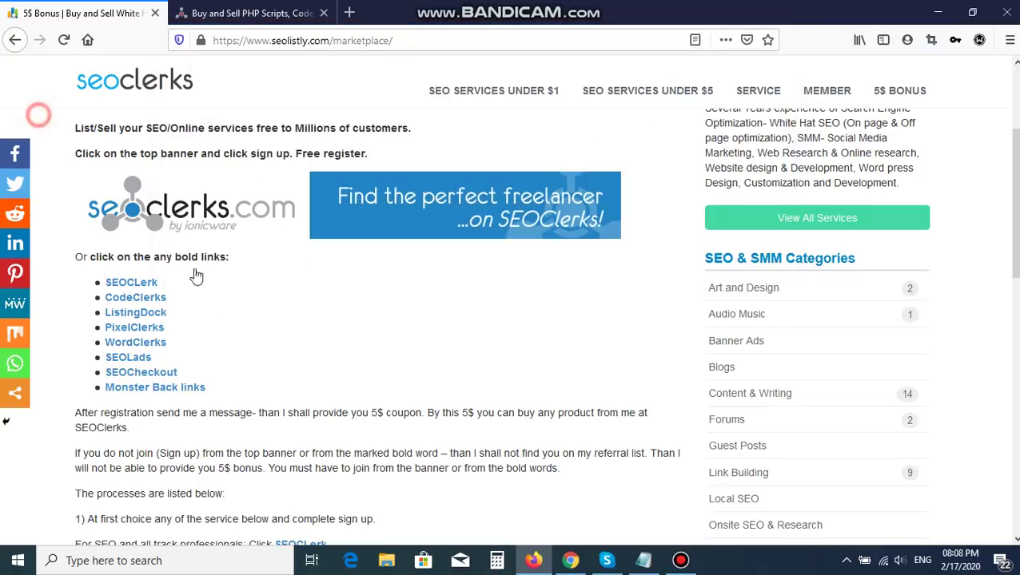
Step: Switch to the open CodeClerks page and go to its account sign-up form
left_click(264, 10)
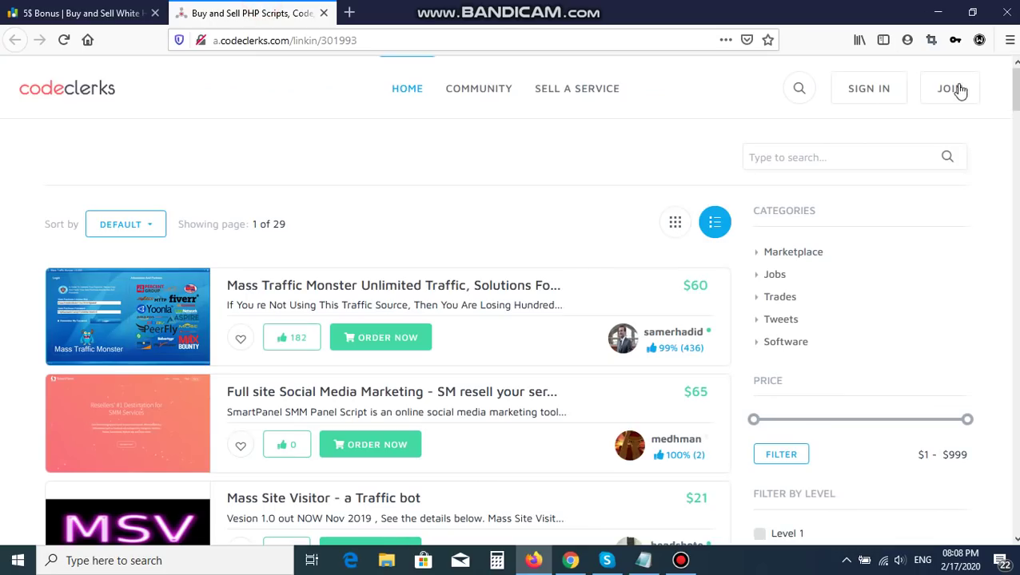
left_click(958, 91)
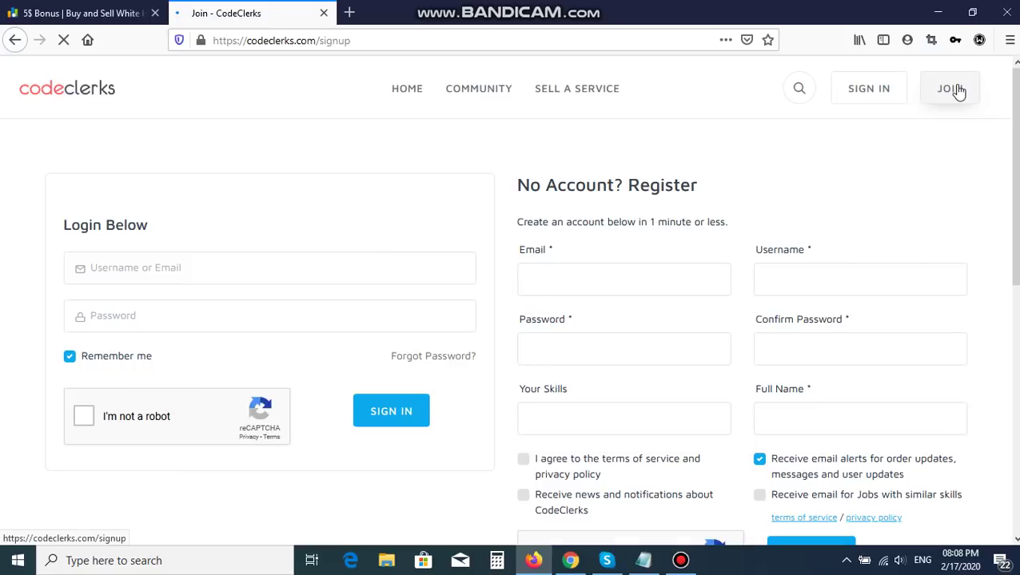
left_click(958, 91)
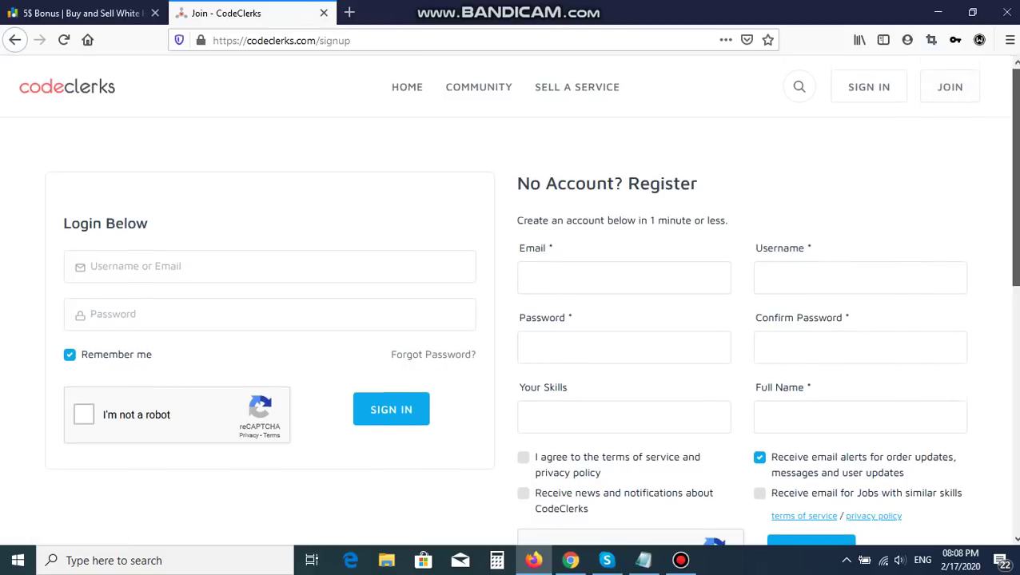
Step: Try out a username in the registration form and clear it again
scroll(559, 235, "down", 1)
left_click(526, 226)
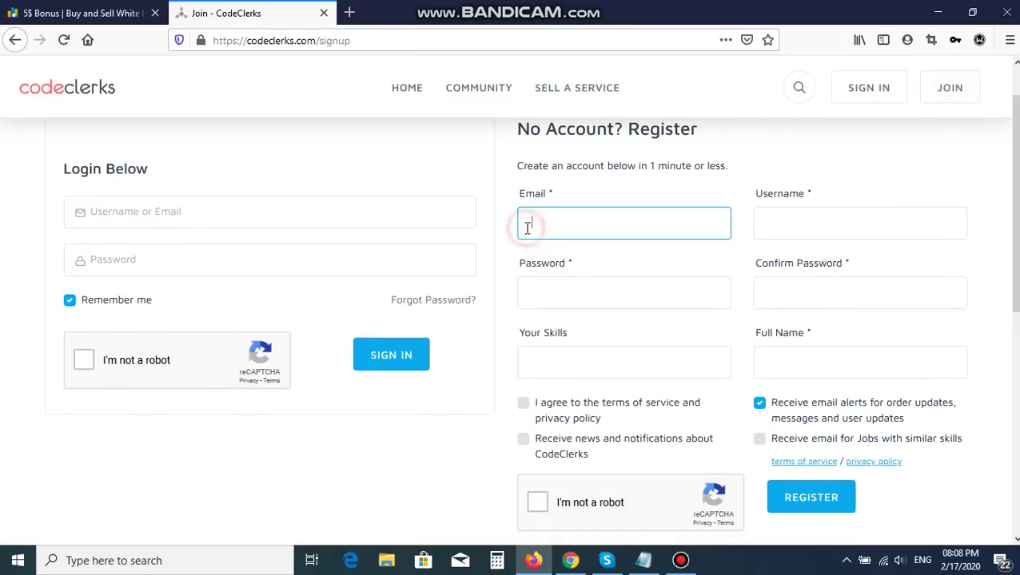
left_click(799, 231)
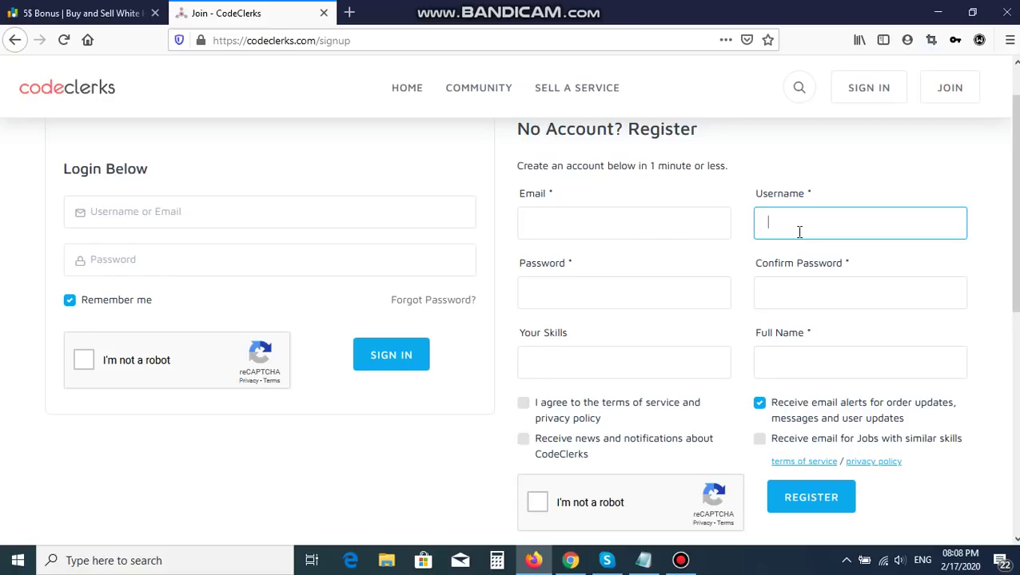
type("masudbcl")
double_click(799, 232)
key("BackSpace")
Step: Go through the password, confirm password and skills fields, and check the CodeClerks home page in Chrome before returning to the Firefox form
left_click(616, 286)
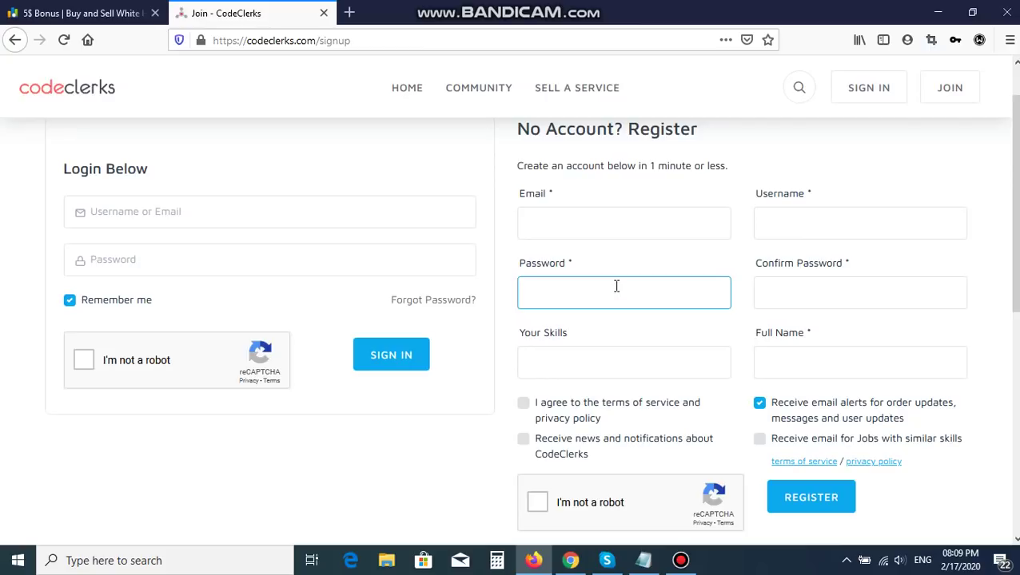
left_click(783, 299)
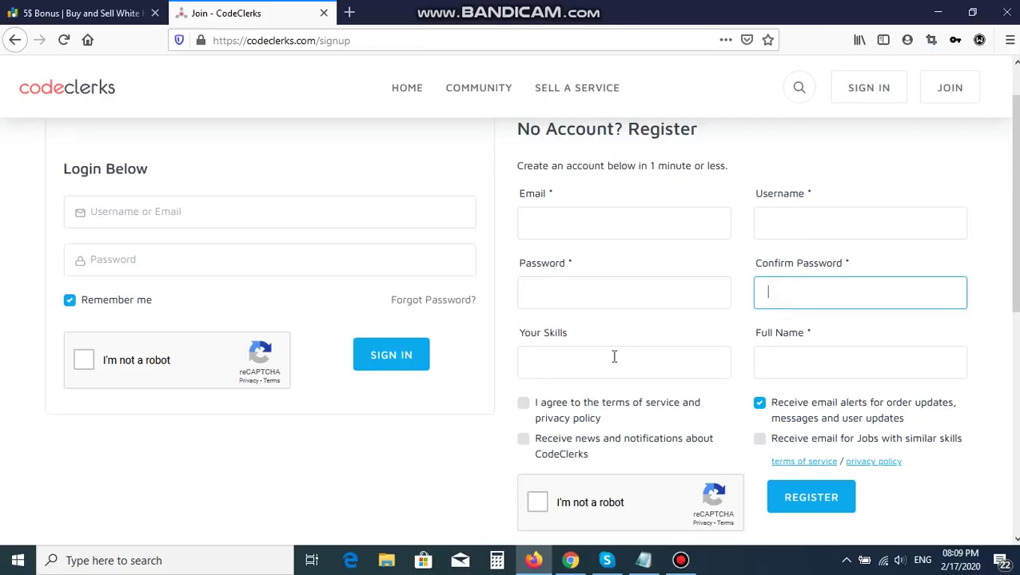
left_click(604, 362)
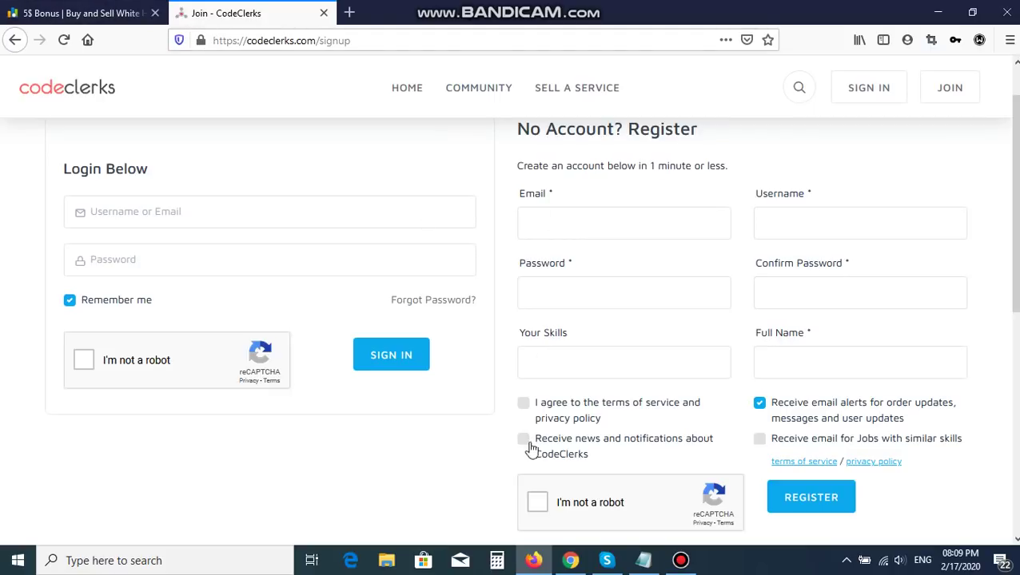
left_click(570, 561)
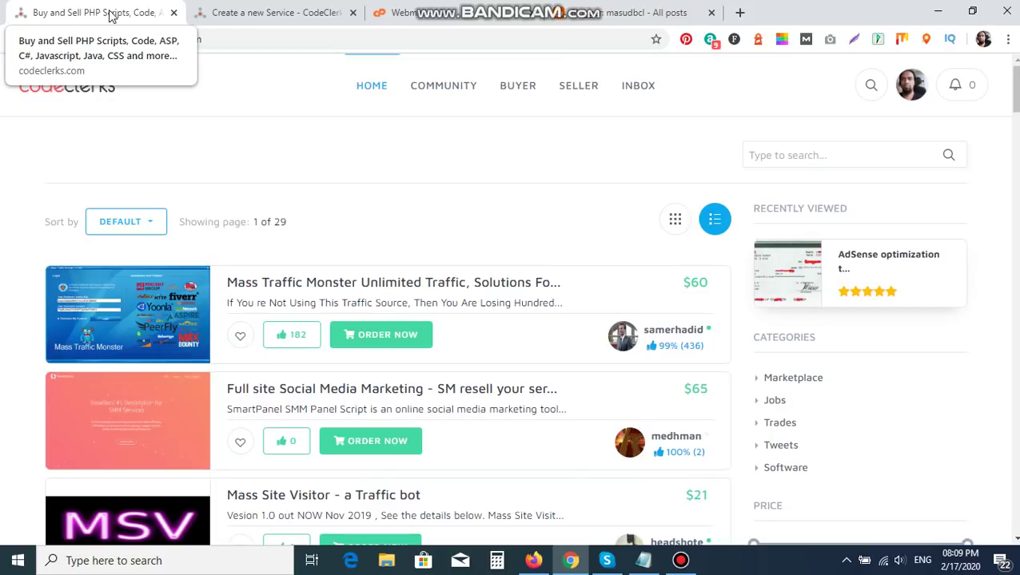
left_click(530, 561)
Step: Try adding java and javascript as skills in the registration form, and remove them again
left_click(556, 357)
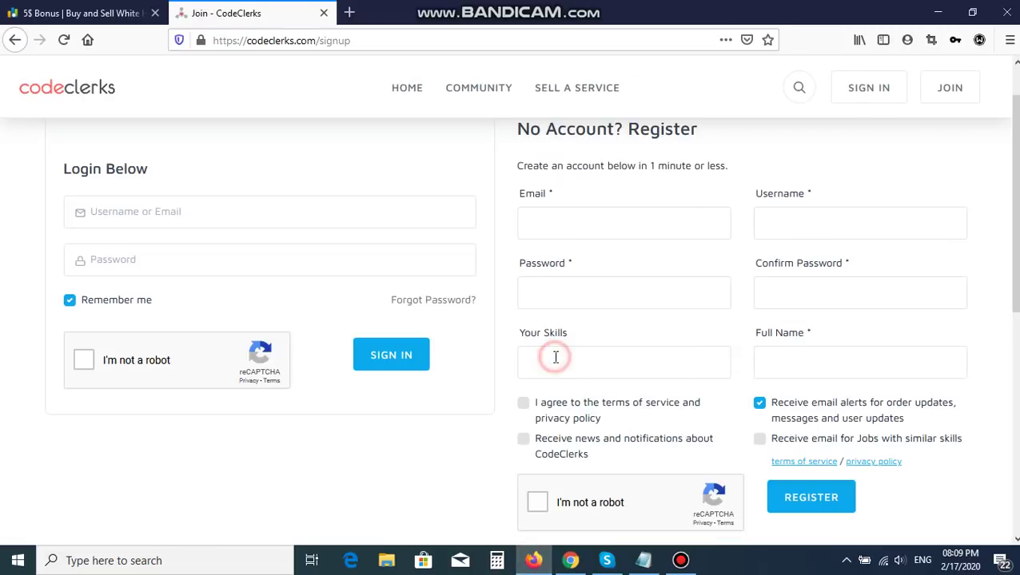
type("java")
key("Return")
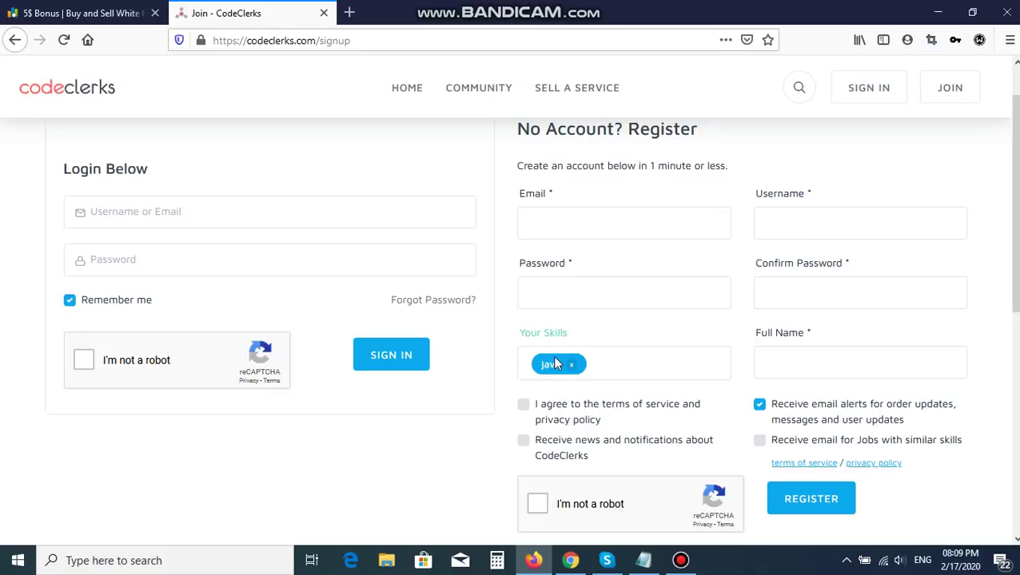
type("javascript")
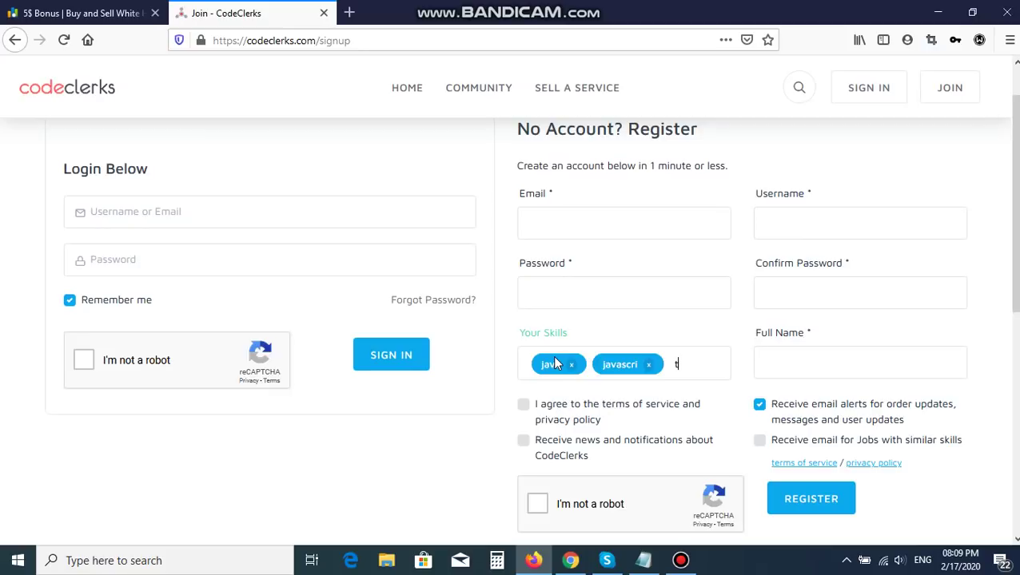
key("BackSpace")
key("BackSpace")
key("BackSpace")
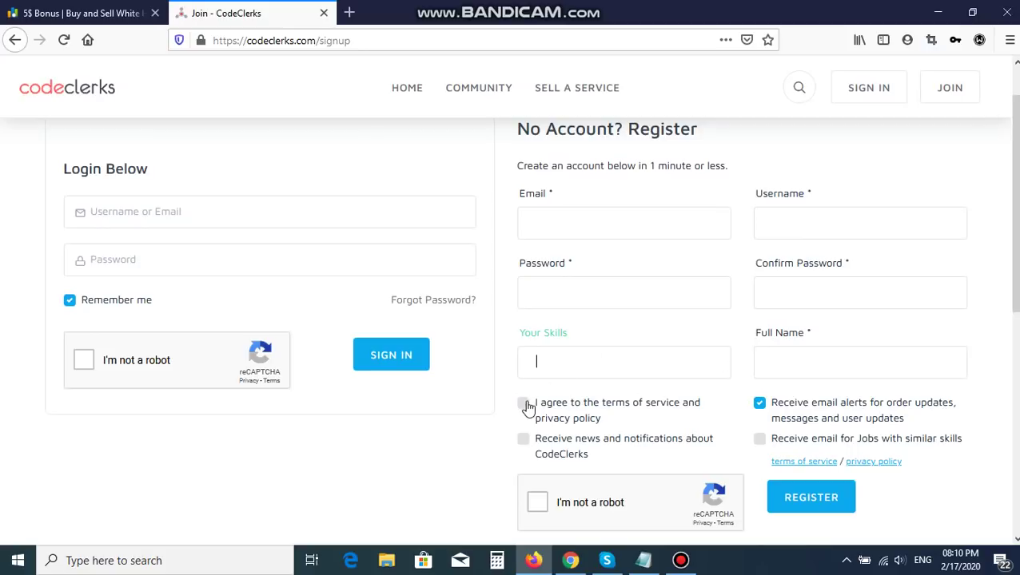
left_click(812, 360)
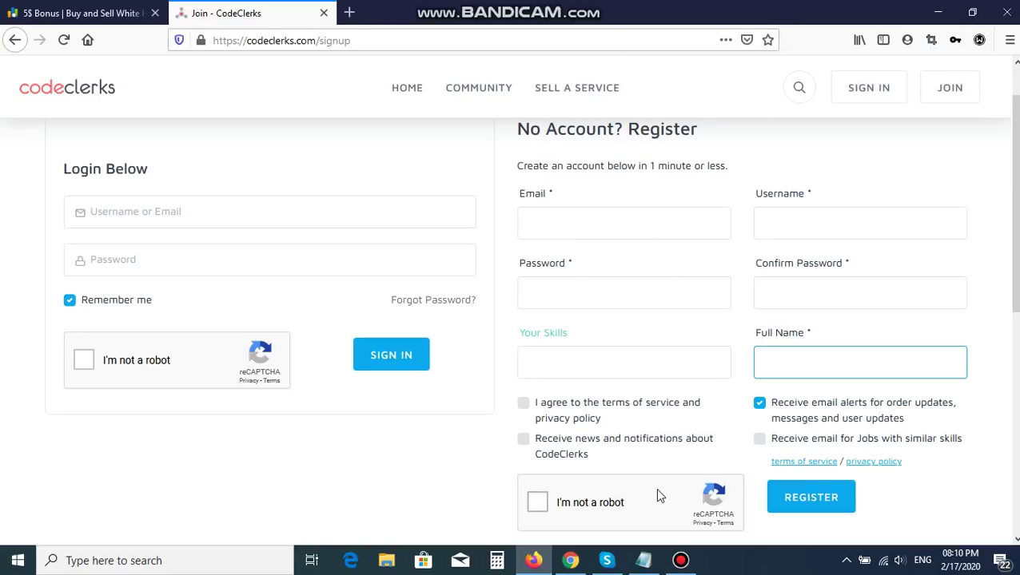
left_click(570, 560)
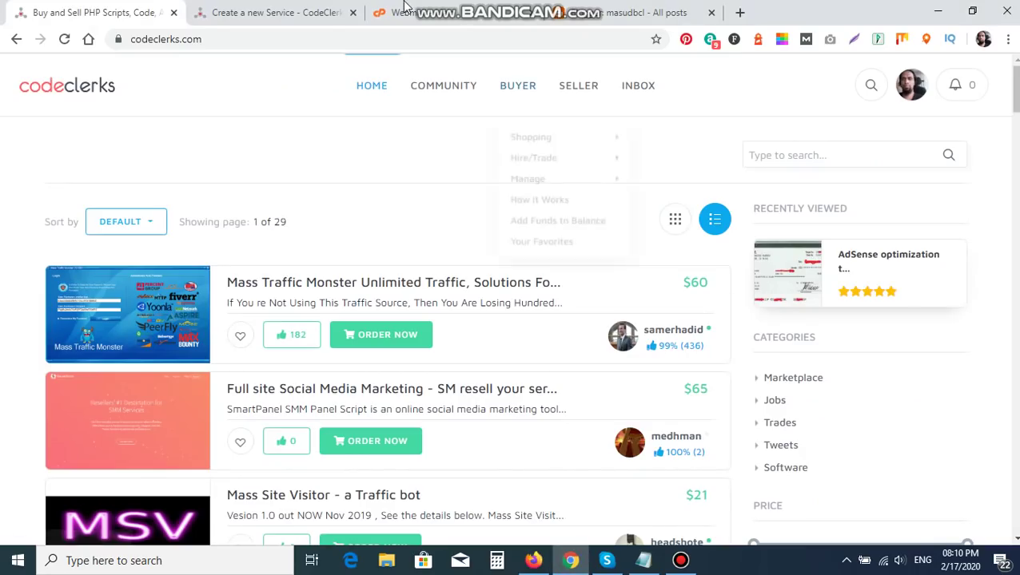
left_click(532, 561)
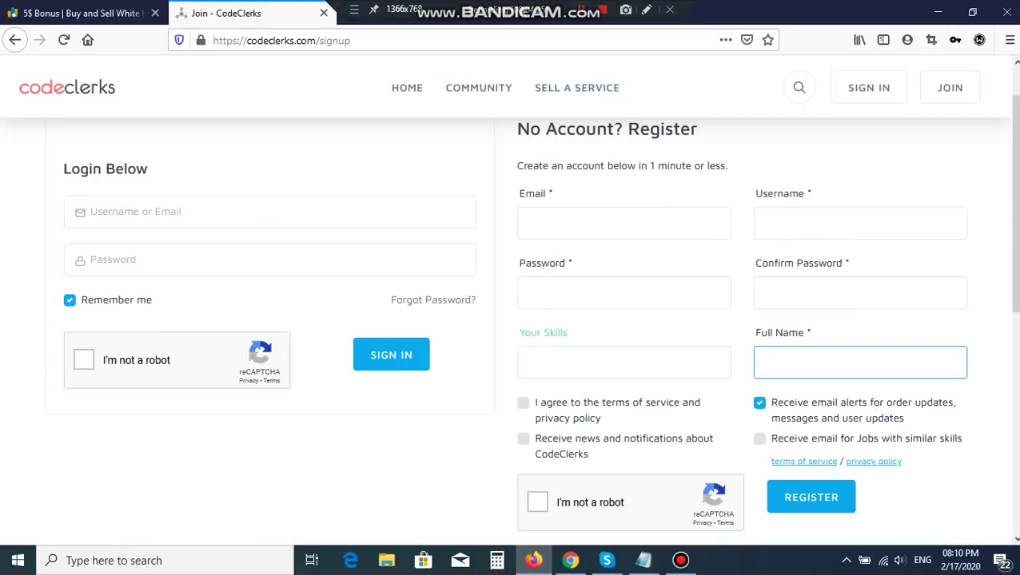
Step: Agree to the terms of service and privacy policy and opt in to news and notifications about CodeClerks
left_click(585, 17)
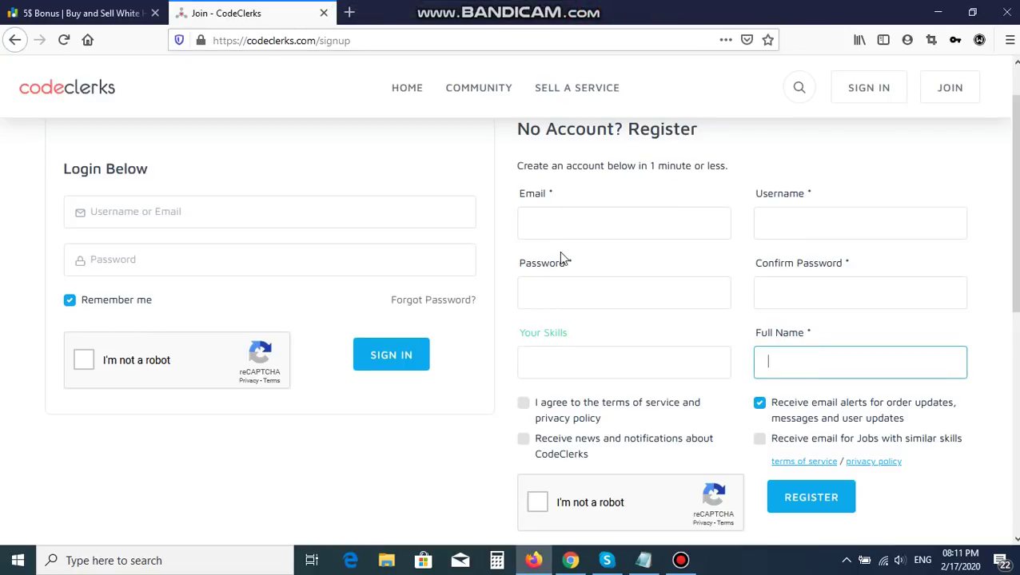
left_click(523, 403)
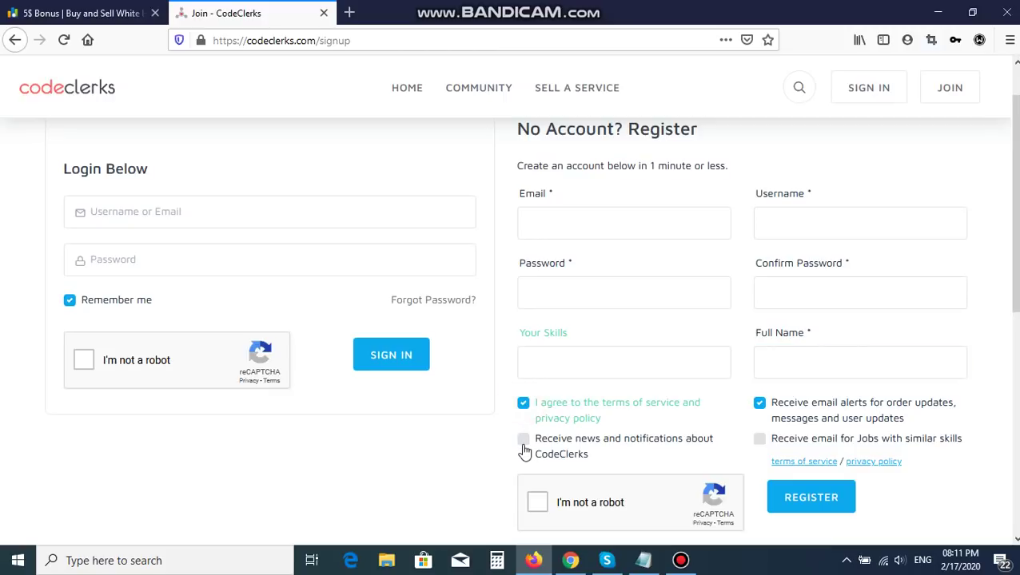
left_click(523, 440)
Step: Switch to the signed-in CodeClerks account in Chrome, view the profile menu, and dismiss the SubPals notification
left_click(569, 565)
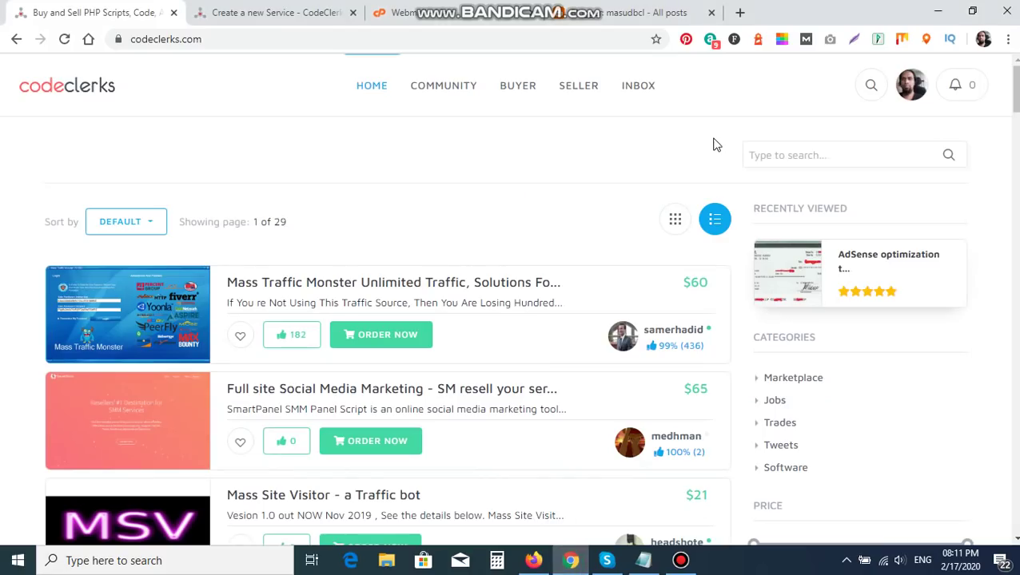
left_click(910, 83)
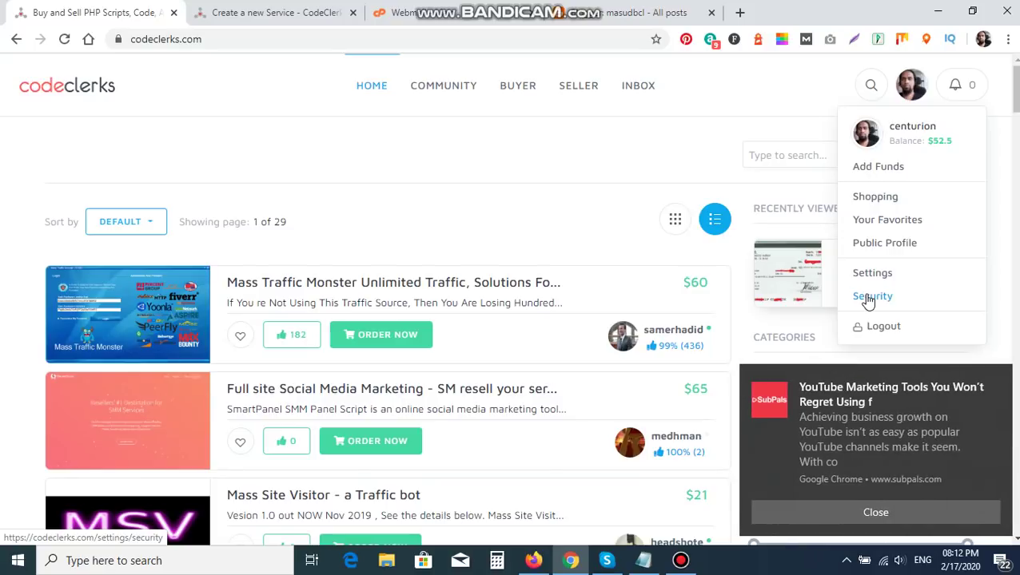
left_click(998, 381)
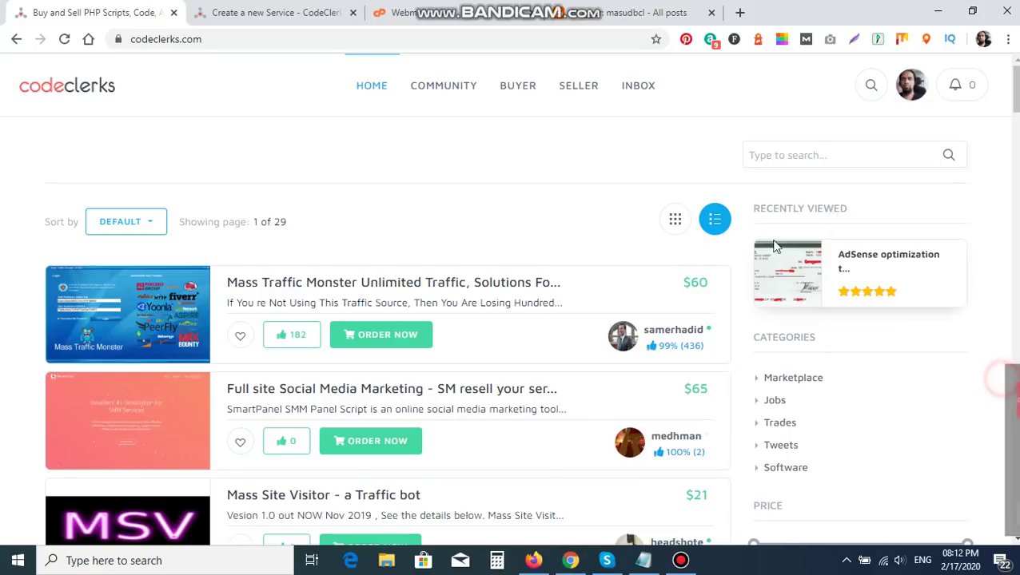
mouse_move(917, 101)
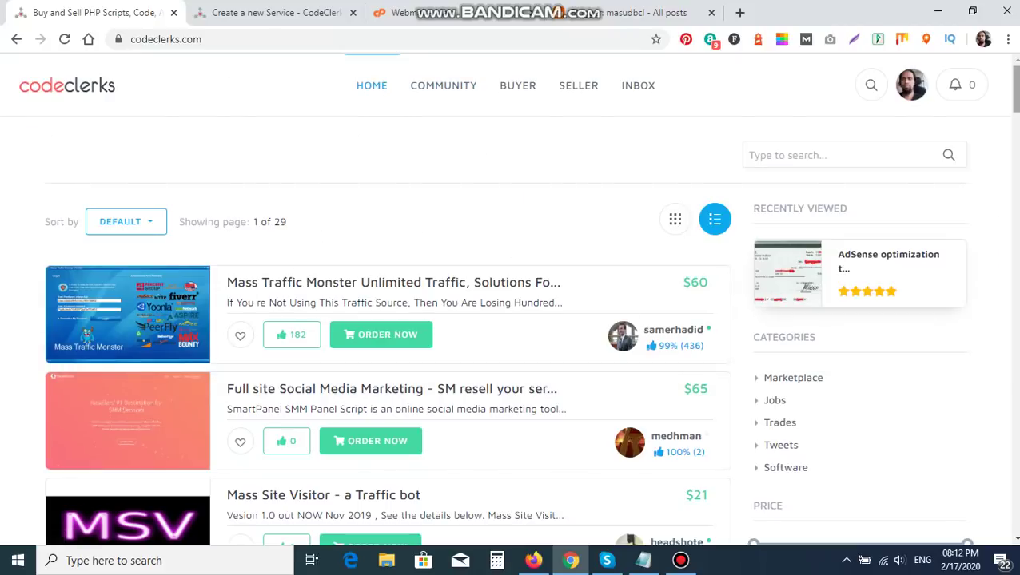
Step: Examine the price and seller rating of the Mass Traffic Monster listing on the CodeClerks home page
scroll(510, 320, "down", 2)
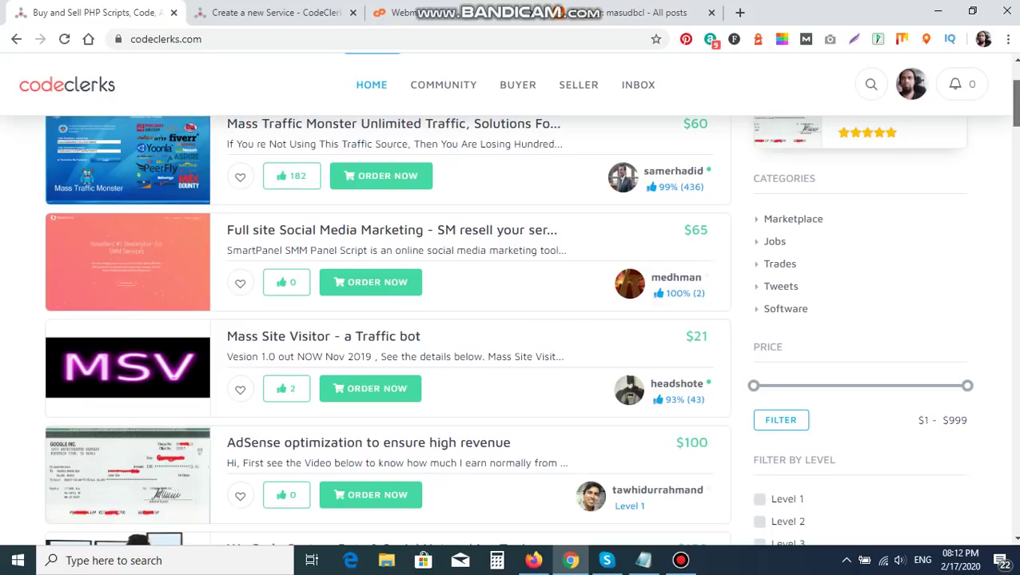
scroll(530, 311, "up", 1)
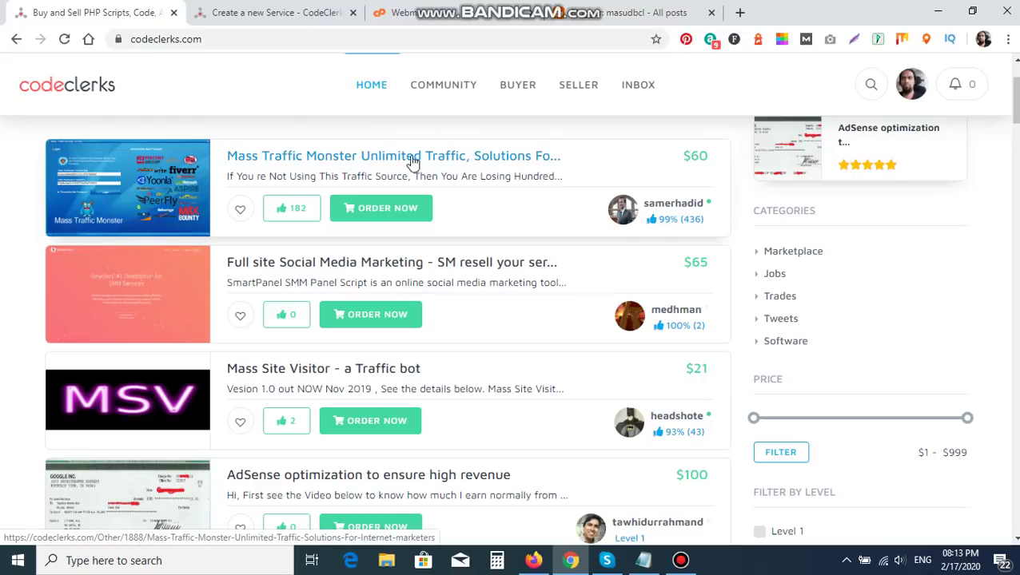
left_click(686, 155)
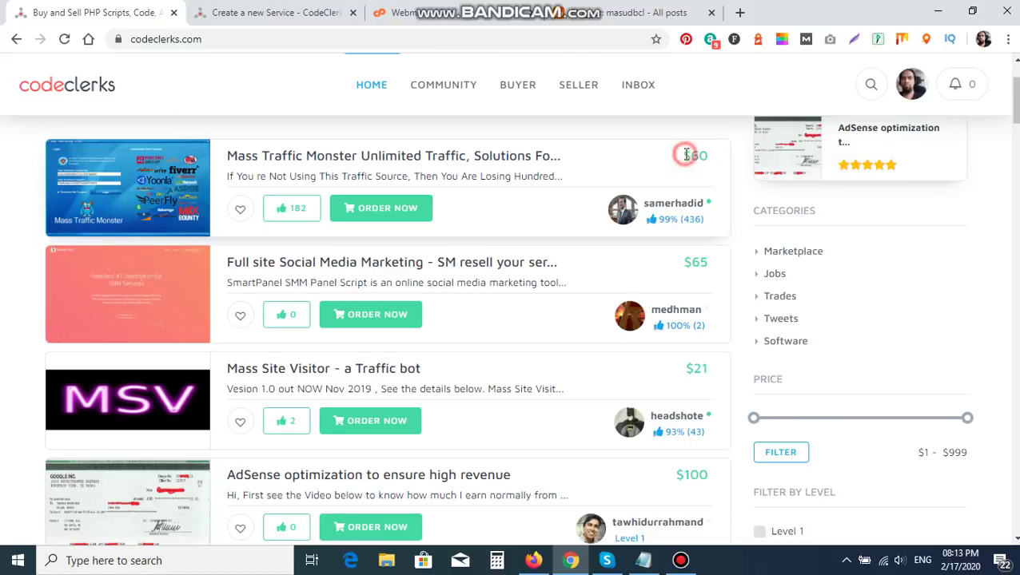
double_click(686, 155)
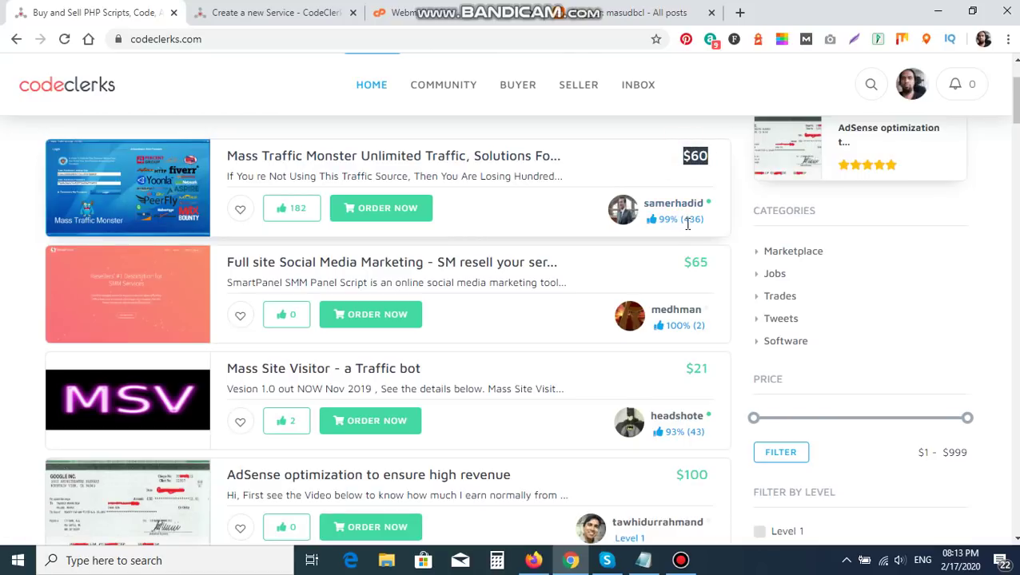
Step: Open Windows Calculator, multiply the seller's 436 ratings by the $60 listing price, and close the calculator
left_click(15, 562)
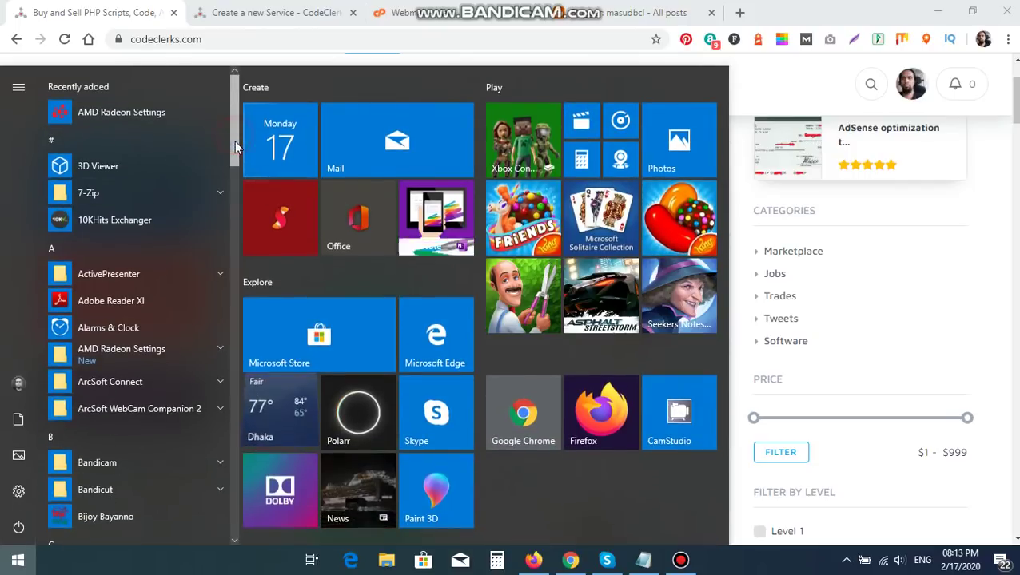
left_click_drag(234, 139, 234, 157)
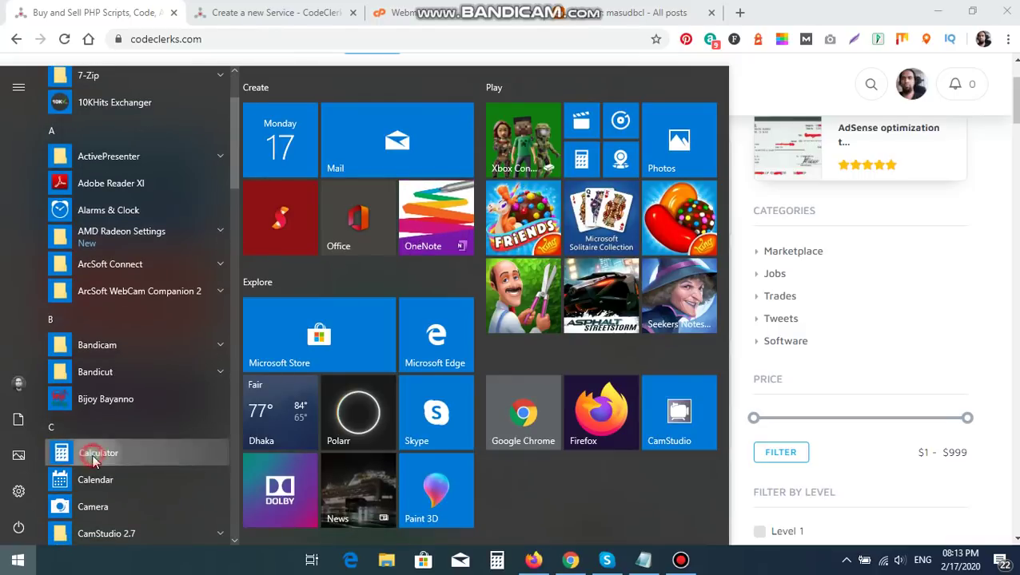
key("XF86Calculator")
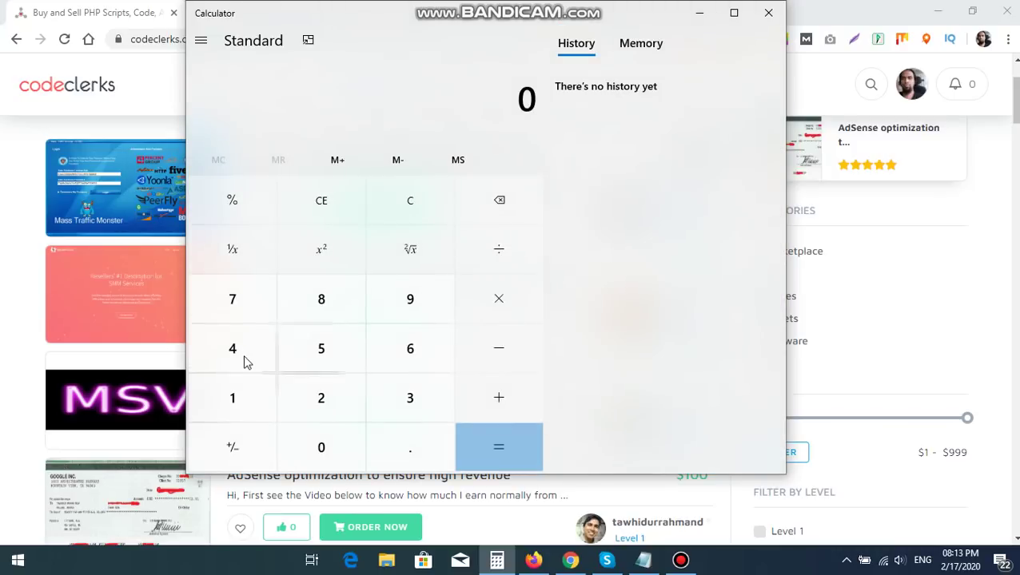
left_click(235, 352)
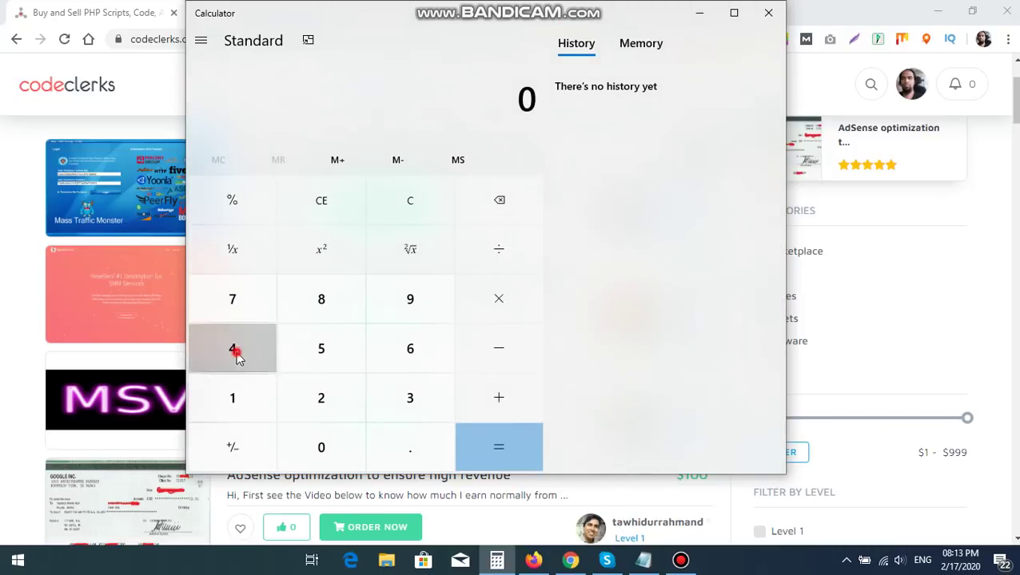
left_click(410, 396)
left_click(412, 373)
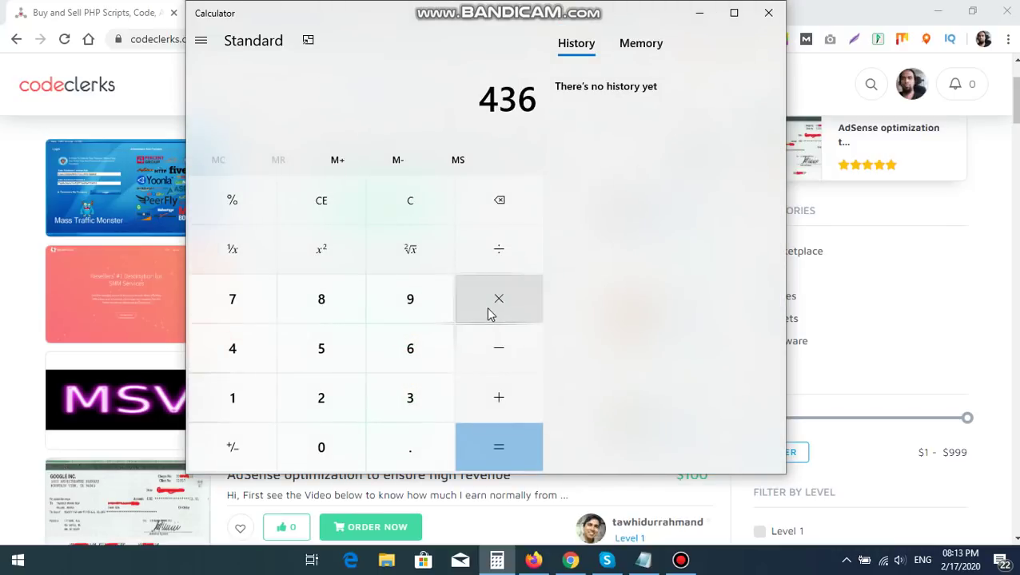
left_click(486, 307)
left_click(431, 360)
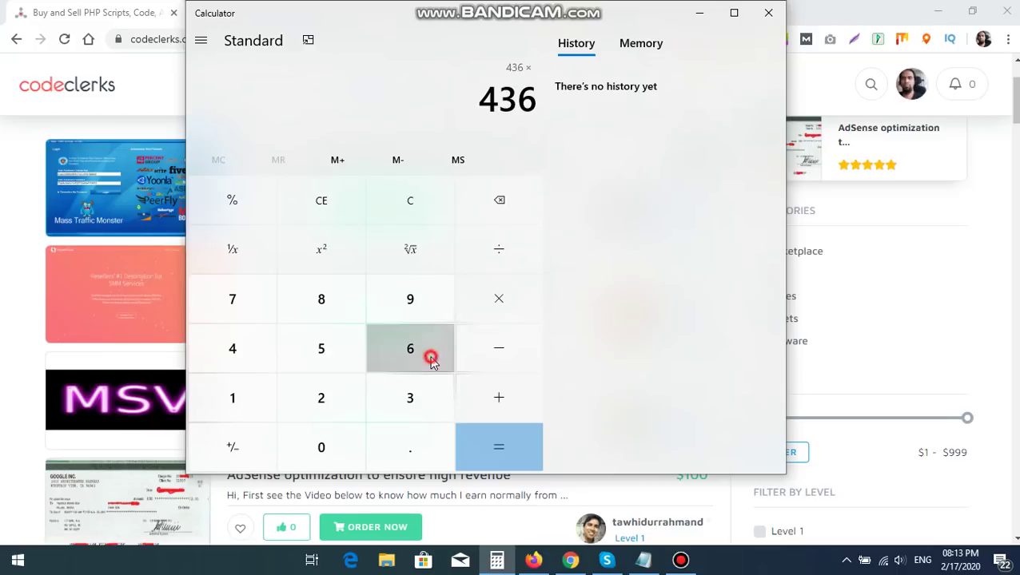
left_click(321, 457)
left_click(478, 448)
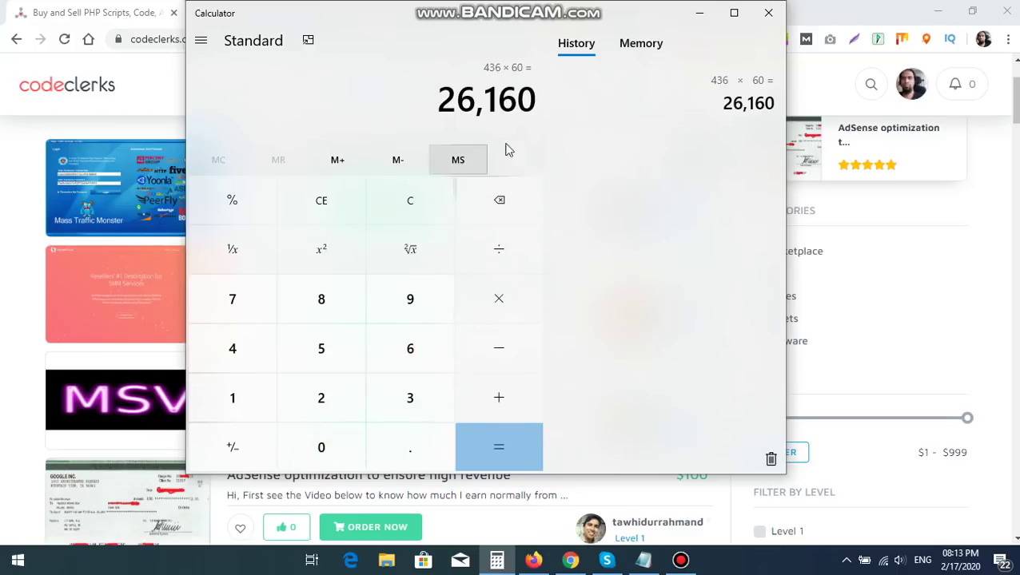
left_click(764, 16)
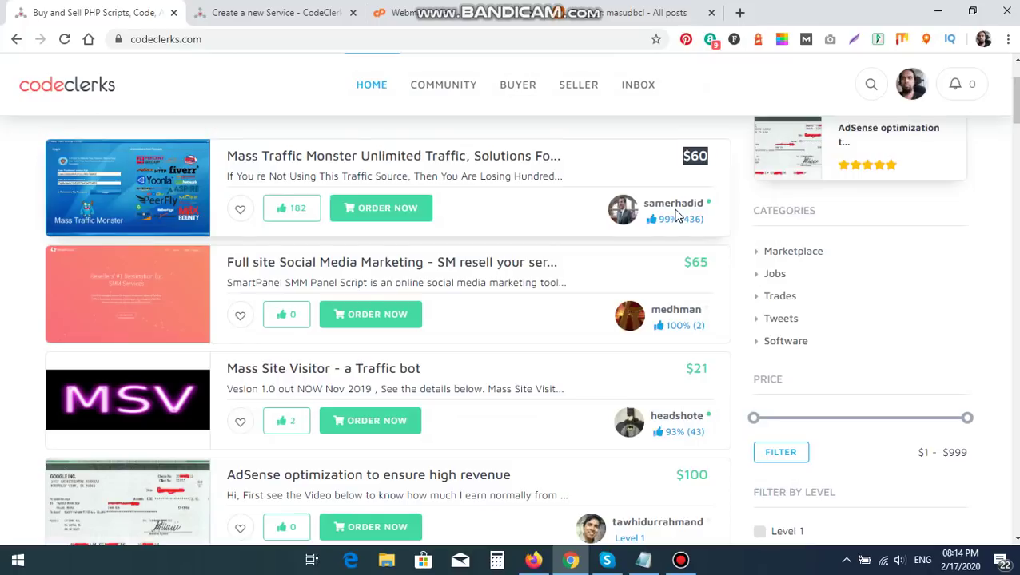
Step: Browse more CodeClerks home page listings with the average response time filter set to Any
left_click(1015, 109)
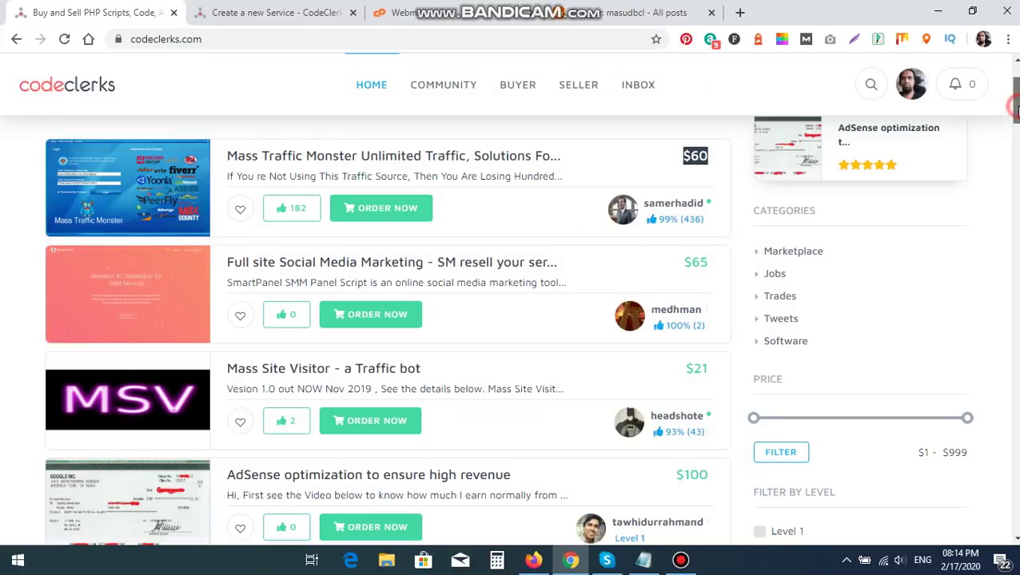
left_click_drag(1015, 109, 1015, 136)
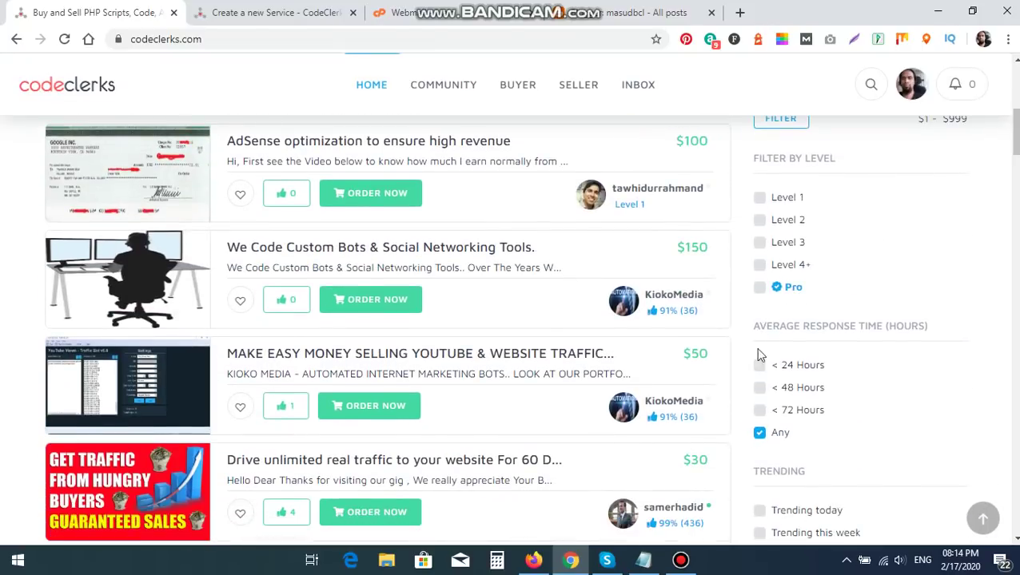
left_click(760, 433)
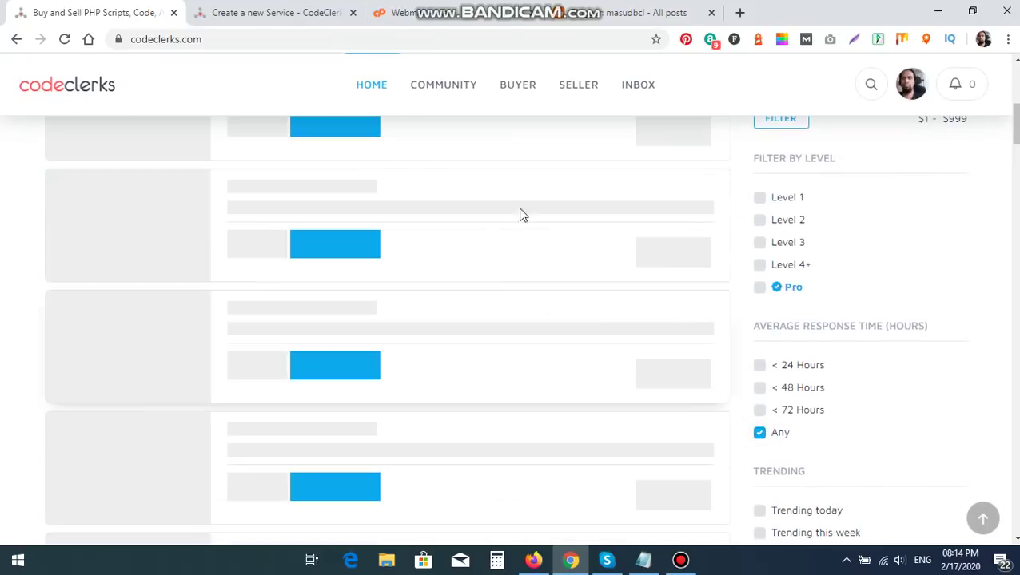
left_click_drag(1016, 124, 1016, 87)
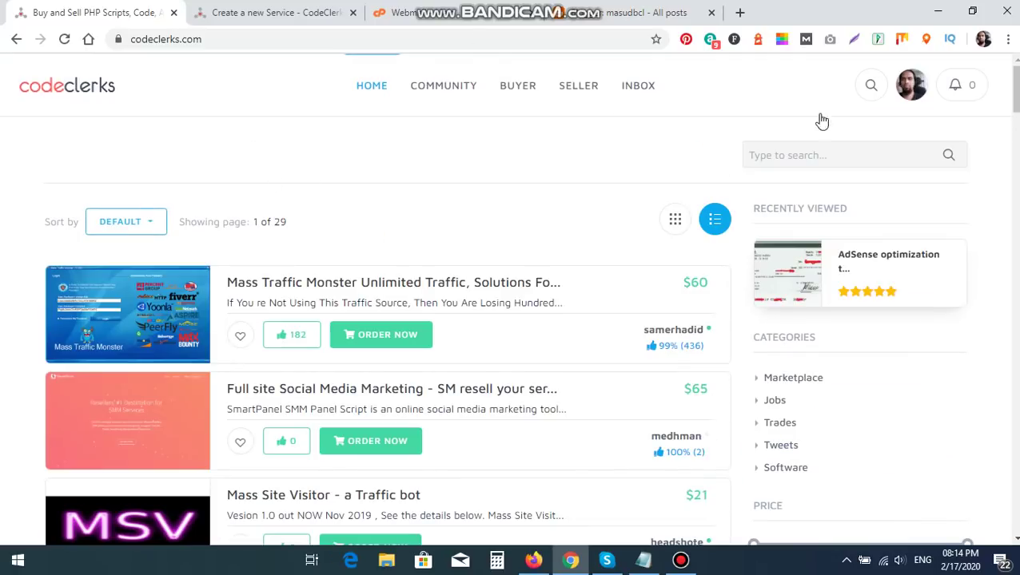
Step: Try to open the Add Funds page for the signed-in account
mouse_move(908, 95)
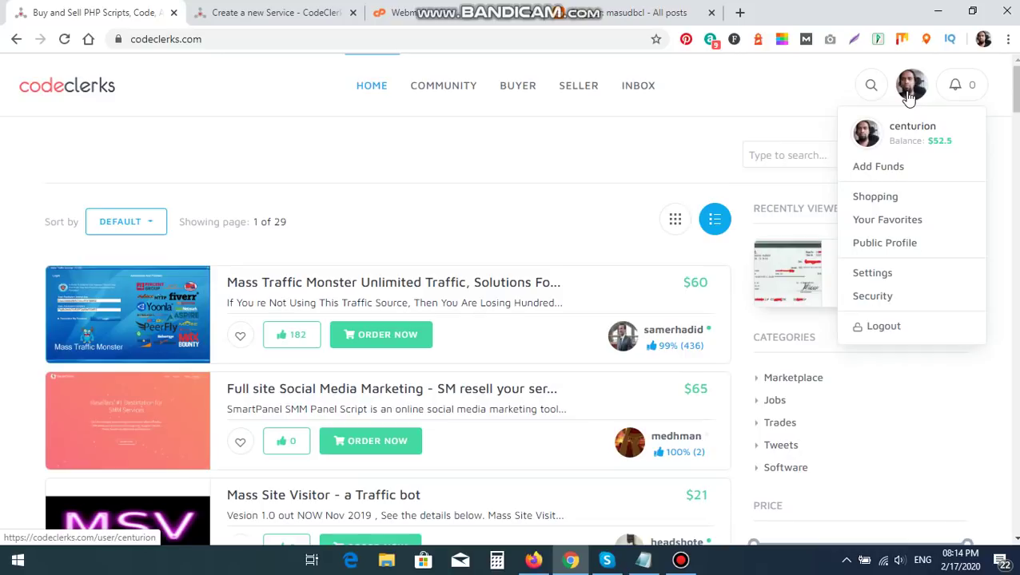
left_click(877, 168)
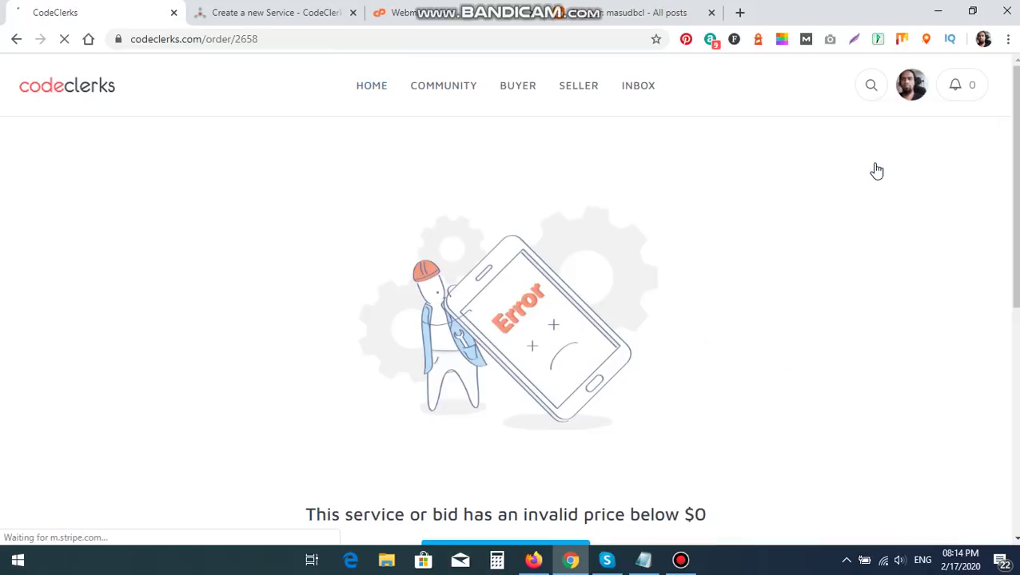
scroll(1017, 168, "down", 2)
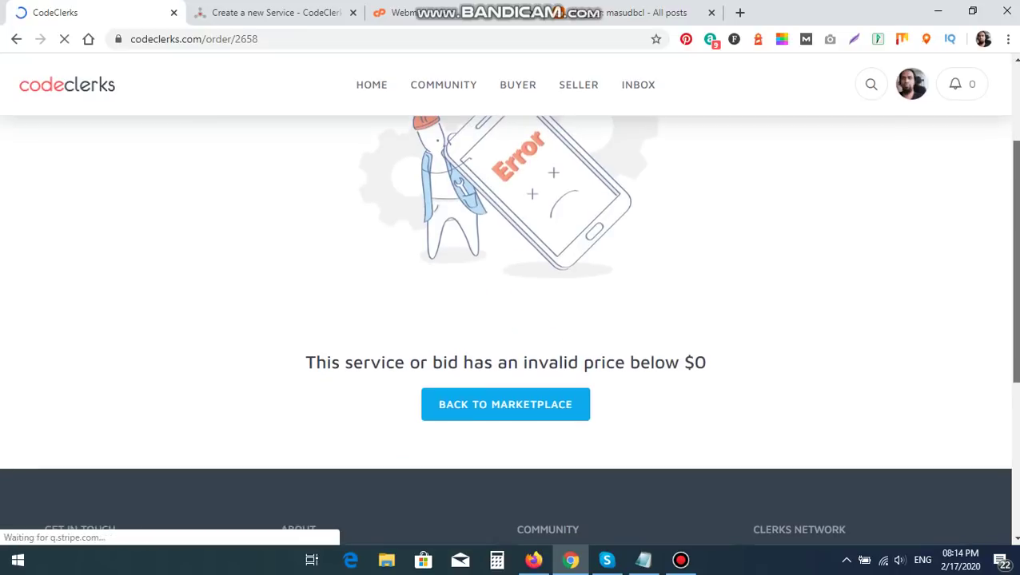
scroll(1017, 168, "up", 2)
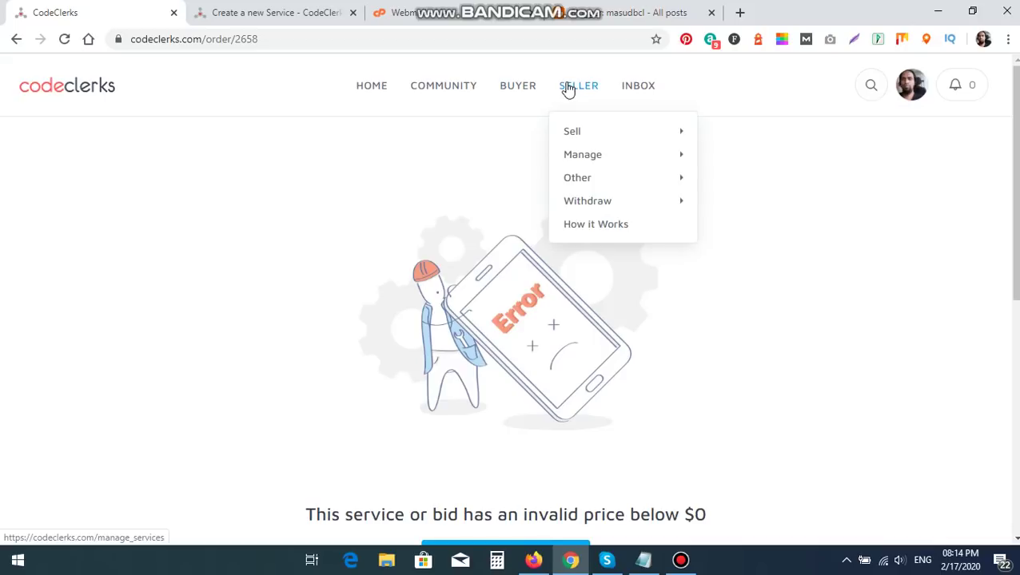
Step: Examine the buyer options for managing jobs and trades, creating a job or trade, and shopping, plus the seller options
mouse_move(506, 94)
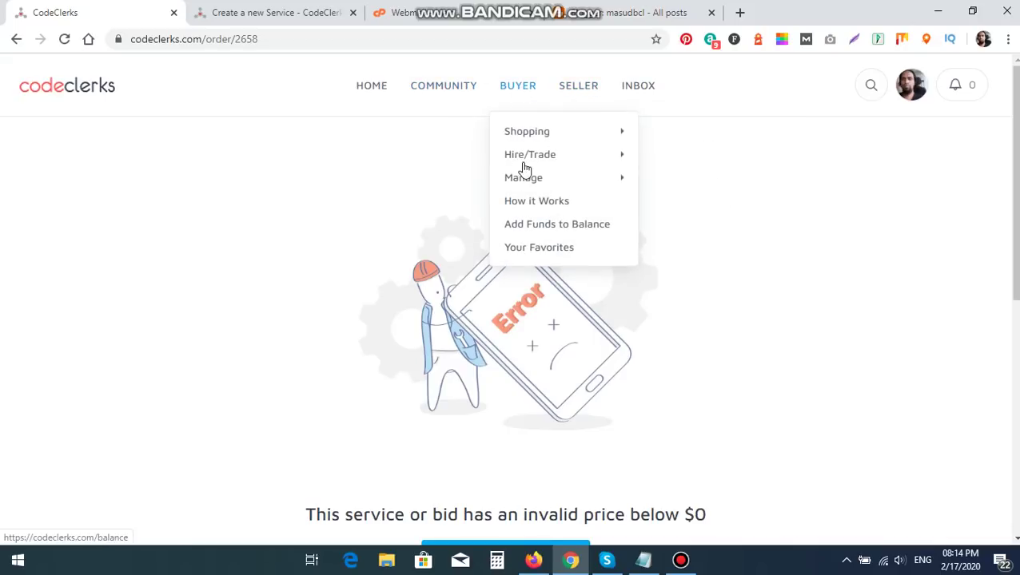
mouse_move(531, 183)
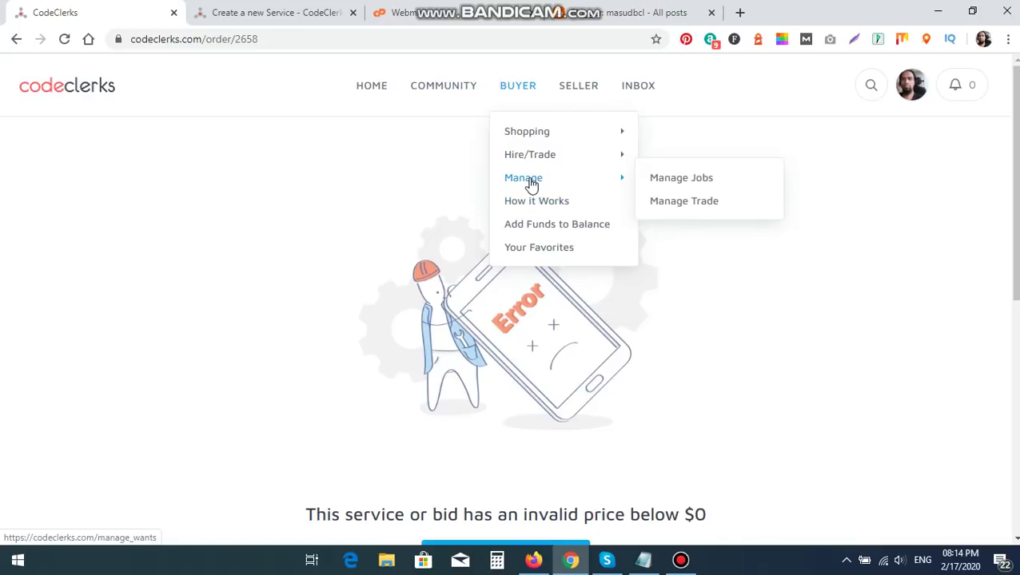
mouse_move(535, 159)
mouse_move(549, 140)
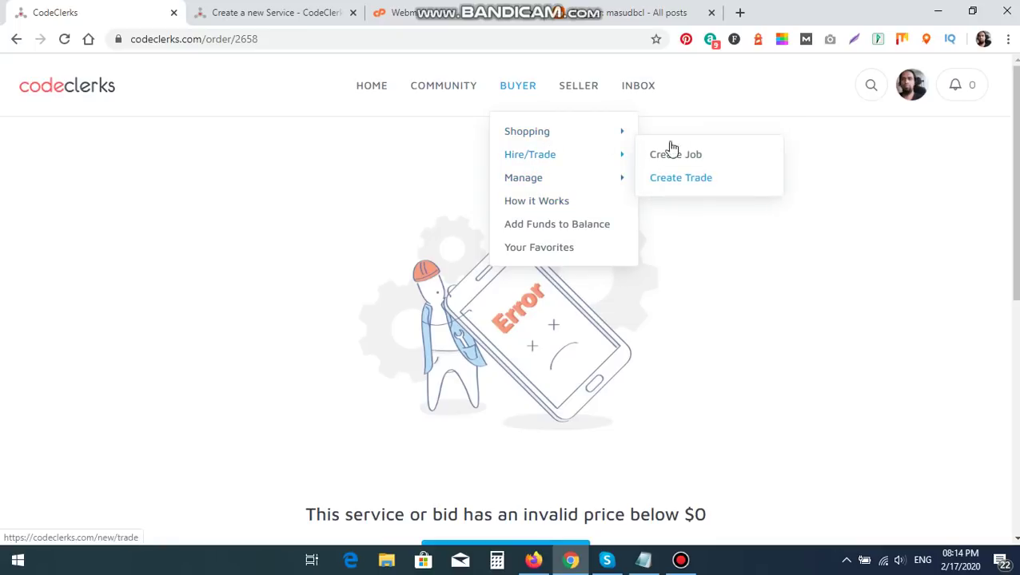
mouse_move(583, 90)
Step: Try opening Add Funds for the account again, and return to the marketplace
mouse_move(910, 84)
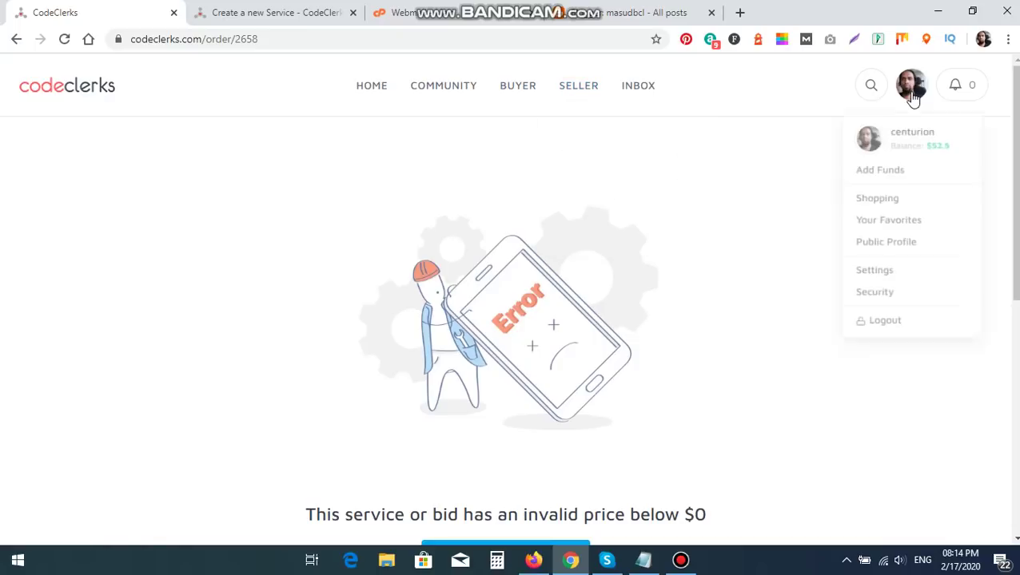
left_click(884, 167)
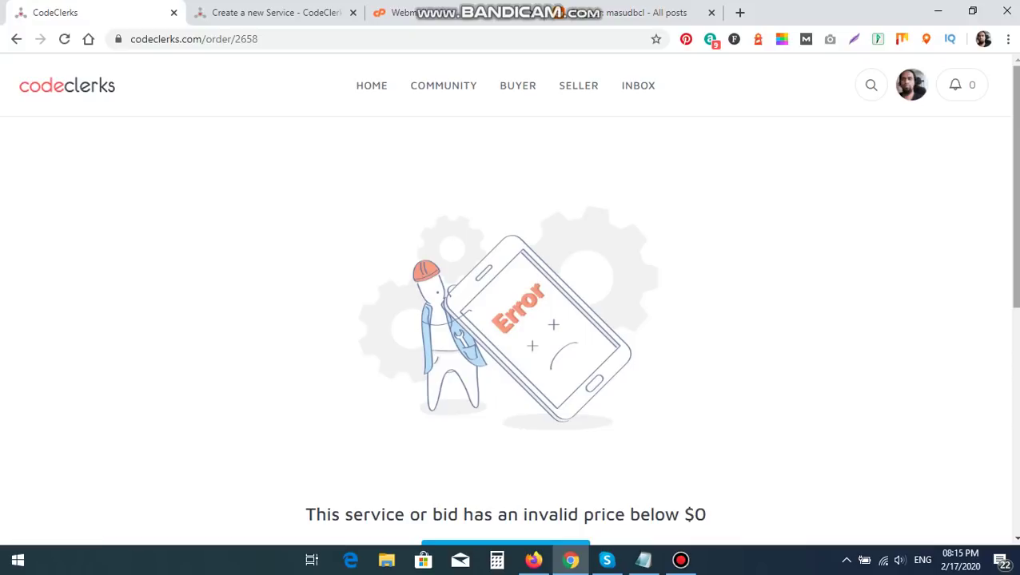
scroll(510, 303, "down", 3)
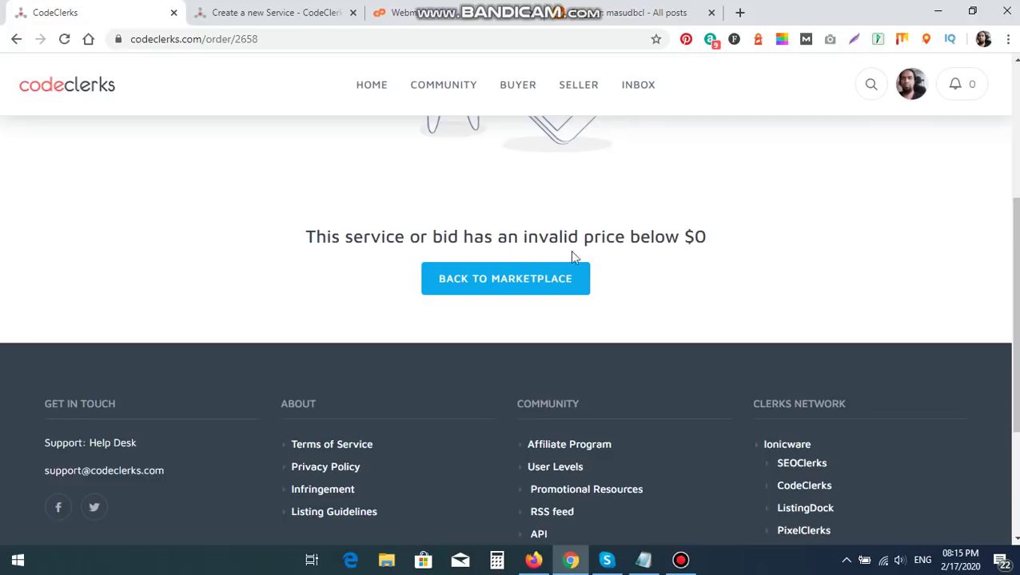
left_click(490, 282)
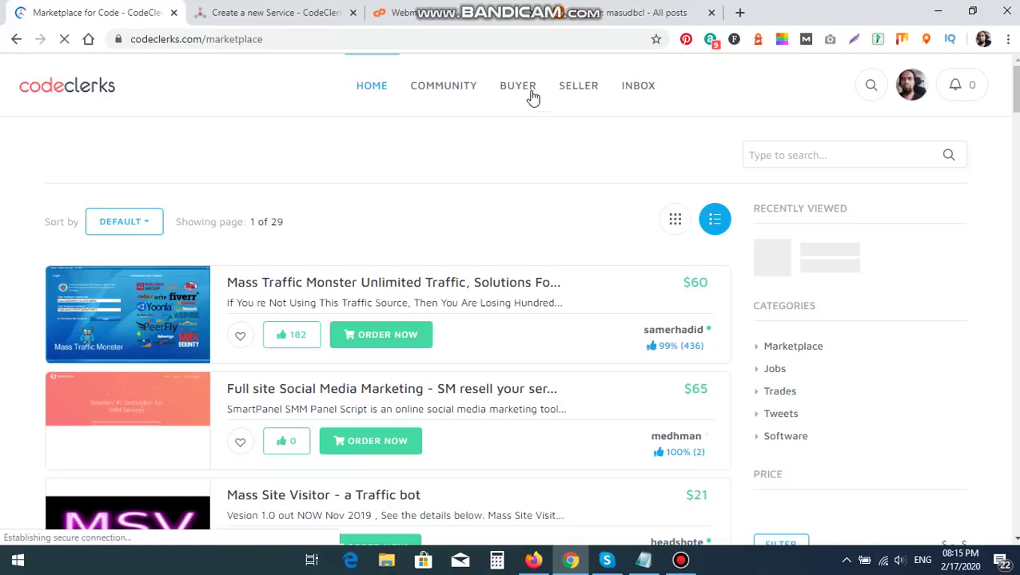
Step: View the buyer's Shopping options, and try opening Add Funds from the account once more
mouse_move(521, 91)
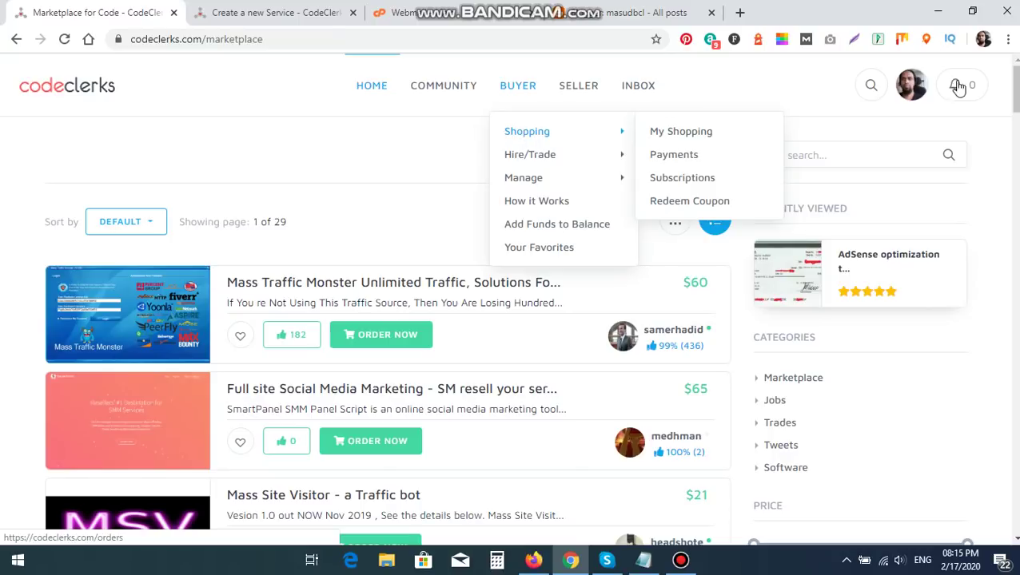
mouse_move(919, 88)
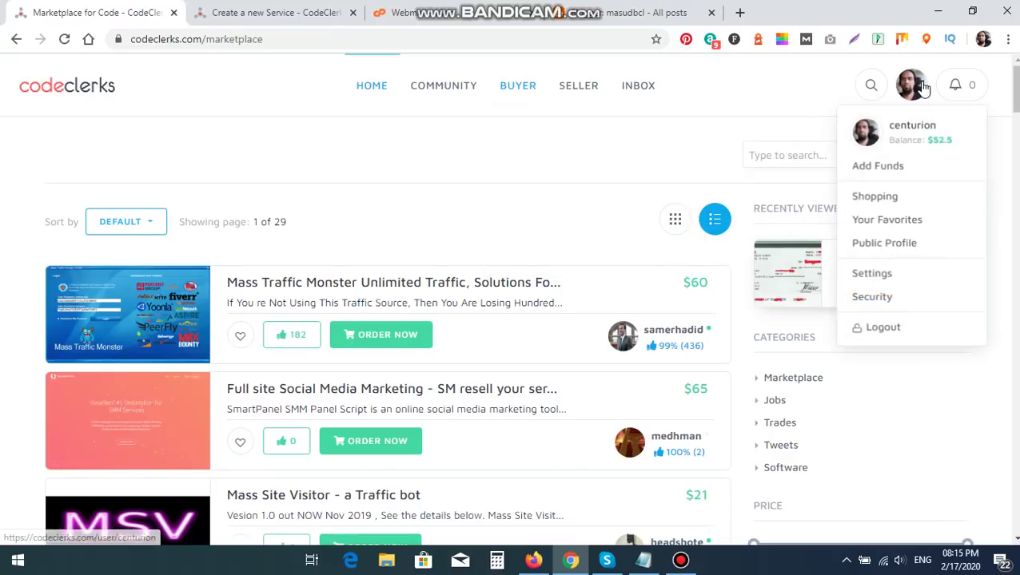
left_click(869, 167)
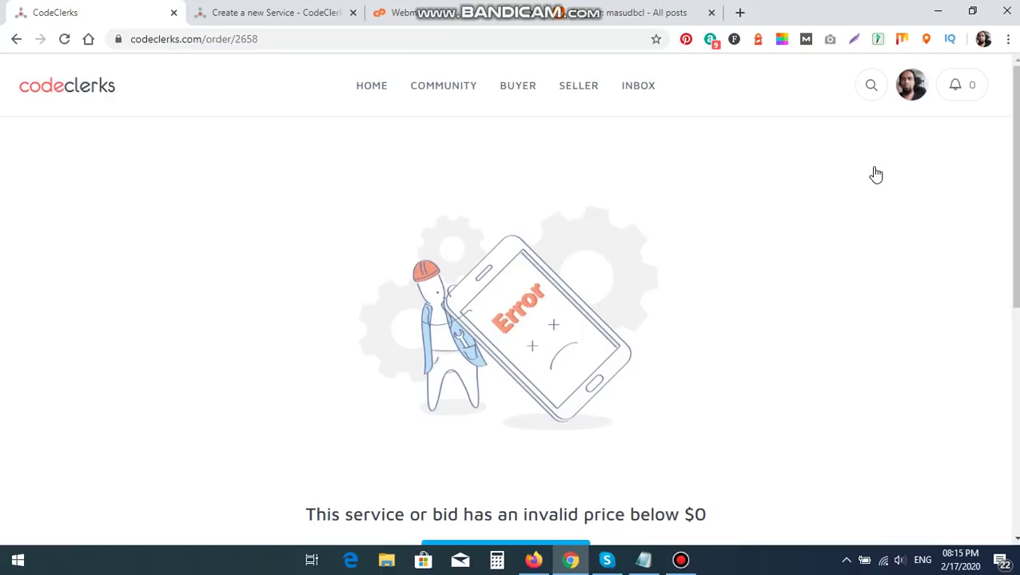
scroll(1014, 240, "down", 3)
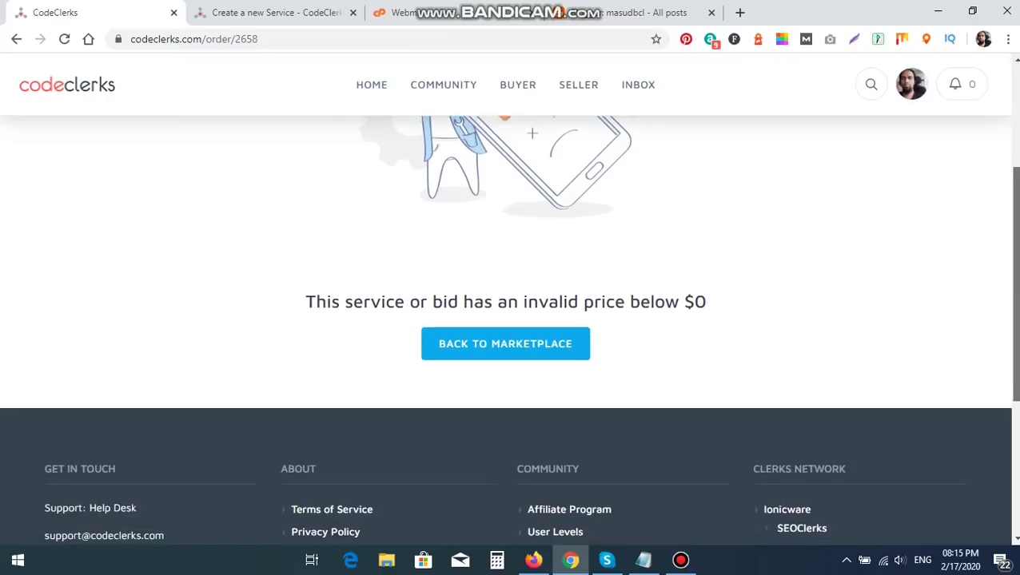
scroll(1013, 240, "down", 1)
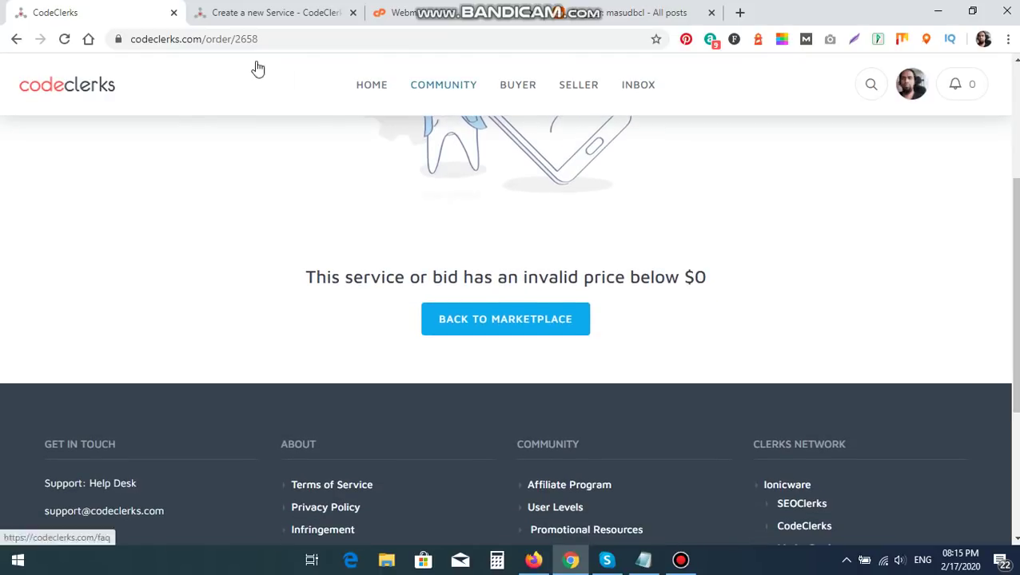
Step: Remove the order path from the page address and load the CodeClerks home page
left_click_drag(200, 38, 292, 44)
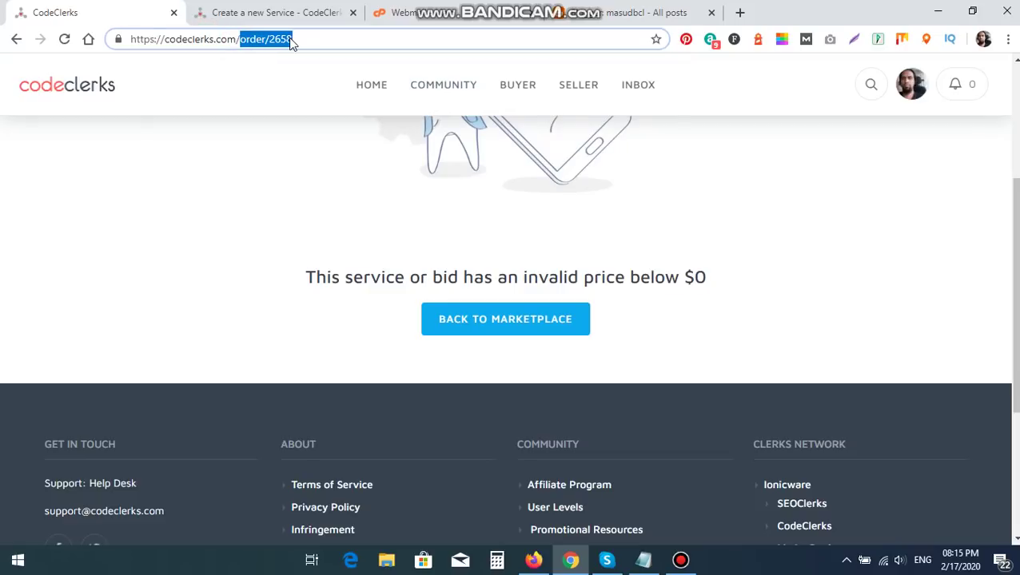
key("BackSpace")
key("Return")
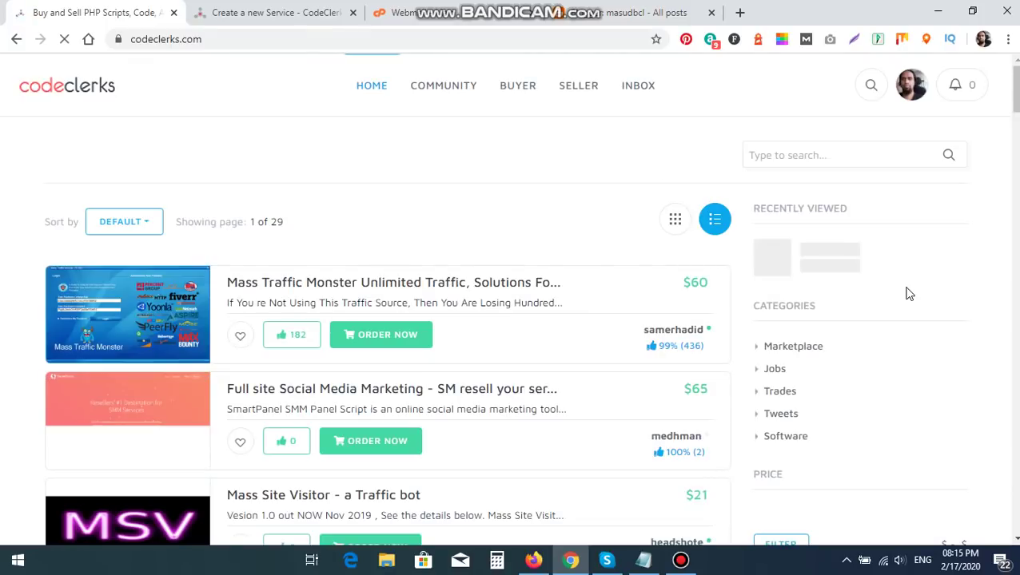
Step: View the account's alerts, and try to open Add Funds from the home page
left_click(955, 85)
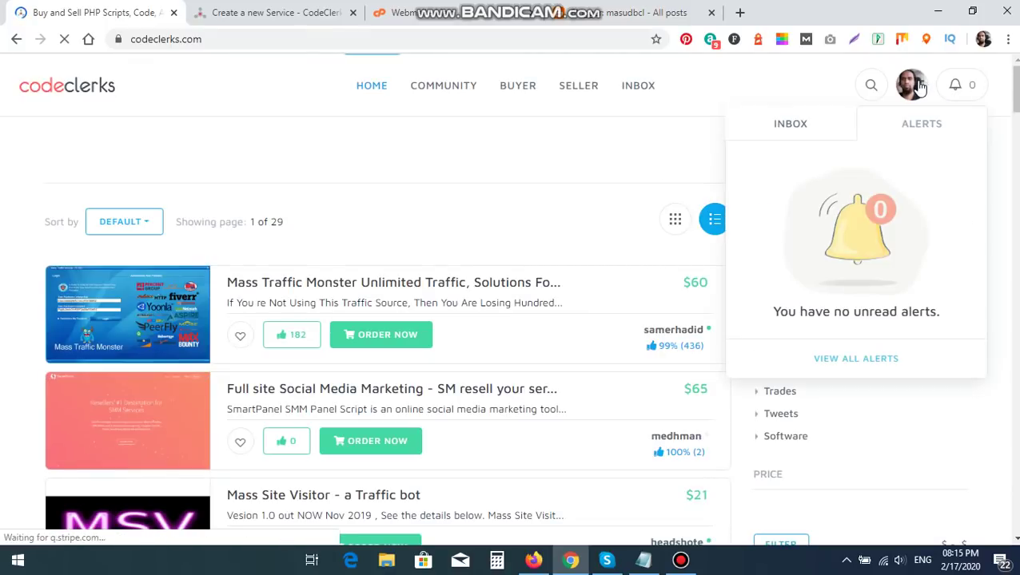
left_click(911, 85)
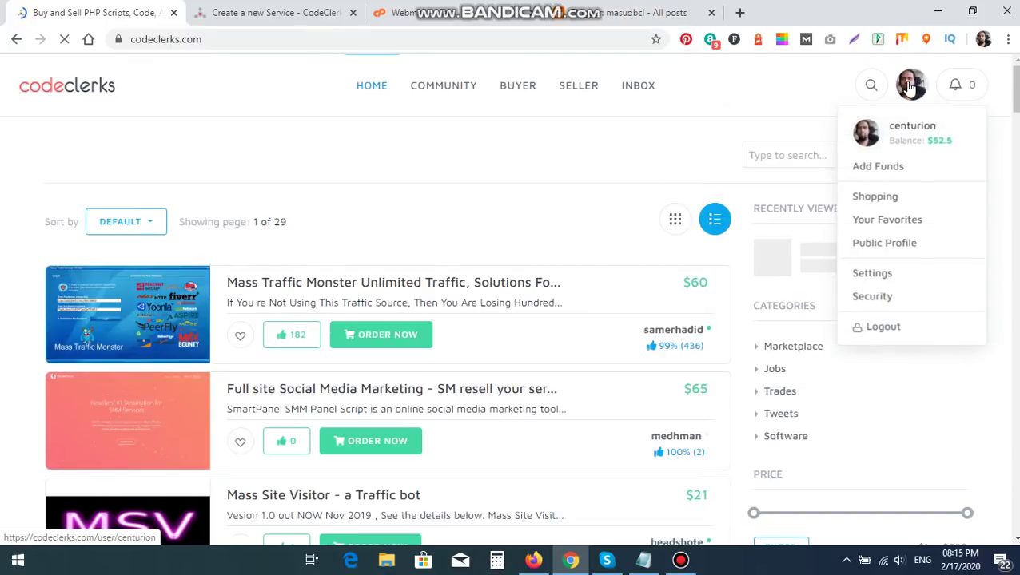
left_click(877, 167)
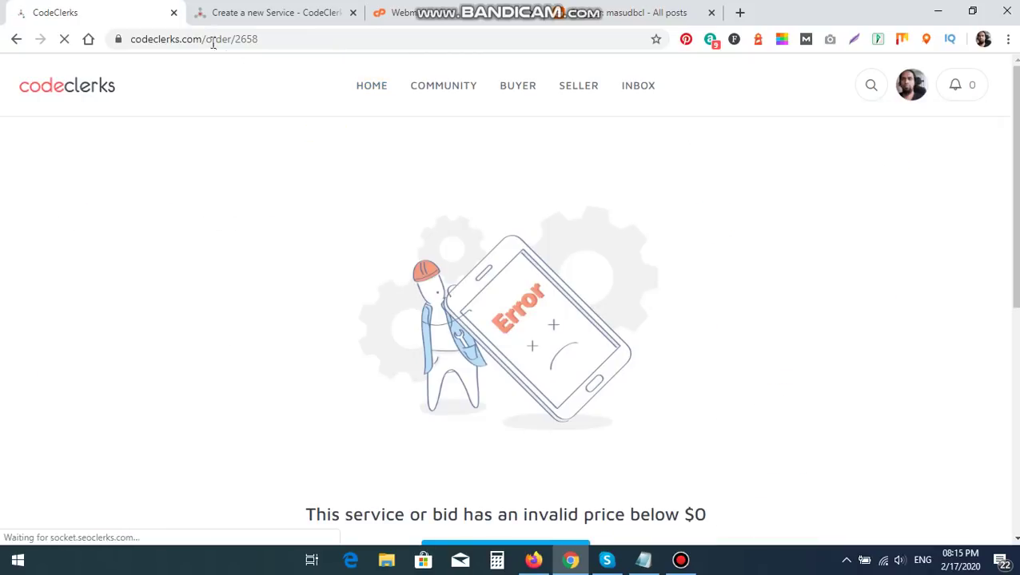
Step: Remove the order path from the page address and switch to the open Create a new Service page
left_click_drag(204, 38, 277, 46)
key("BackSpace")
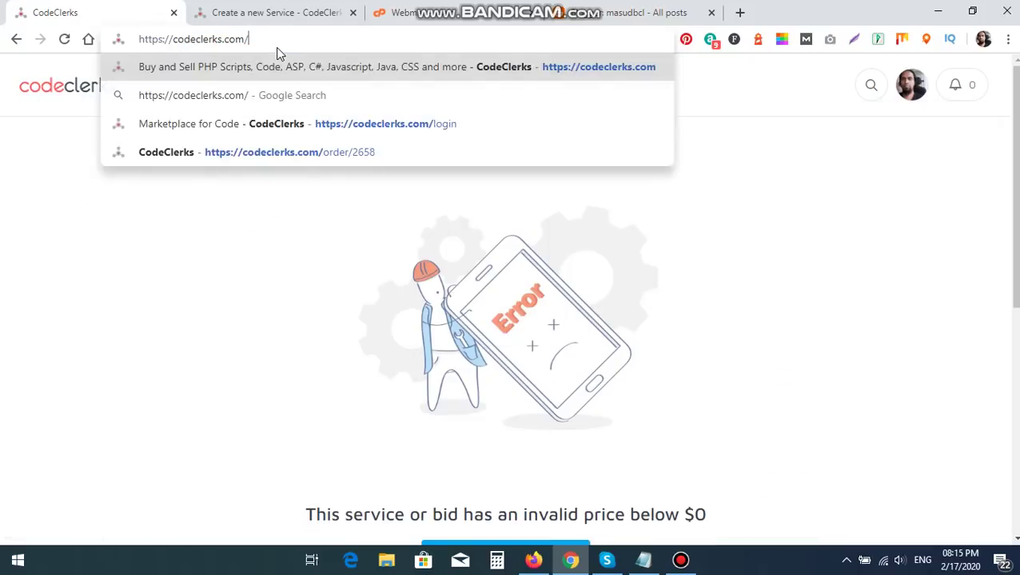
left_click(245, 12)
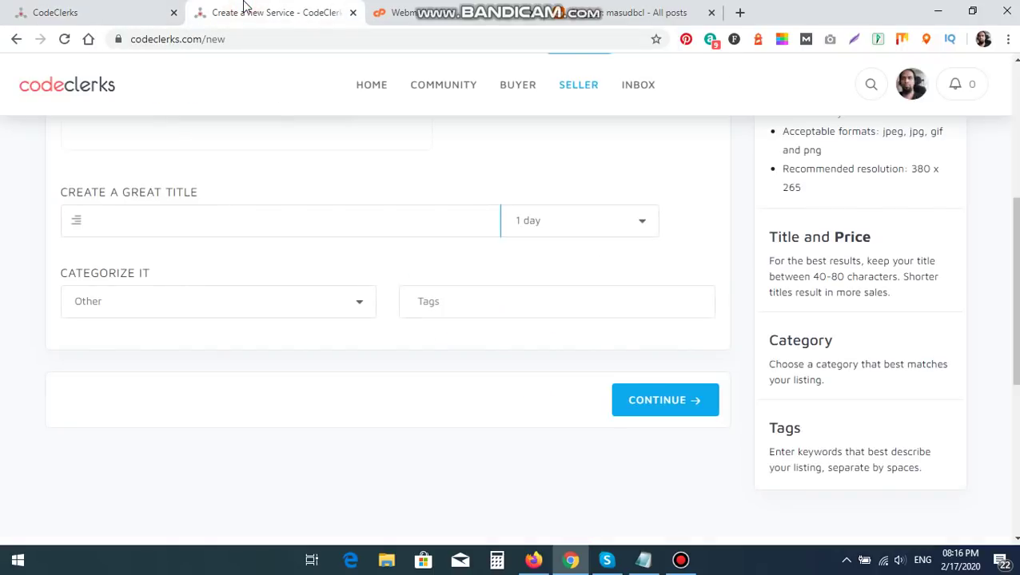
Step: Switch to the open CodeClerks page and open the Marketplace listings, followed by the Jobs listings
left_click(56, 10)
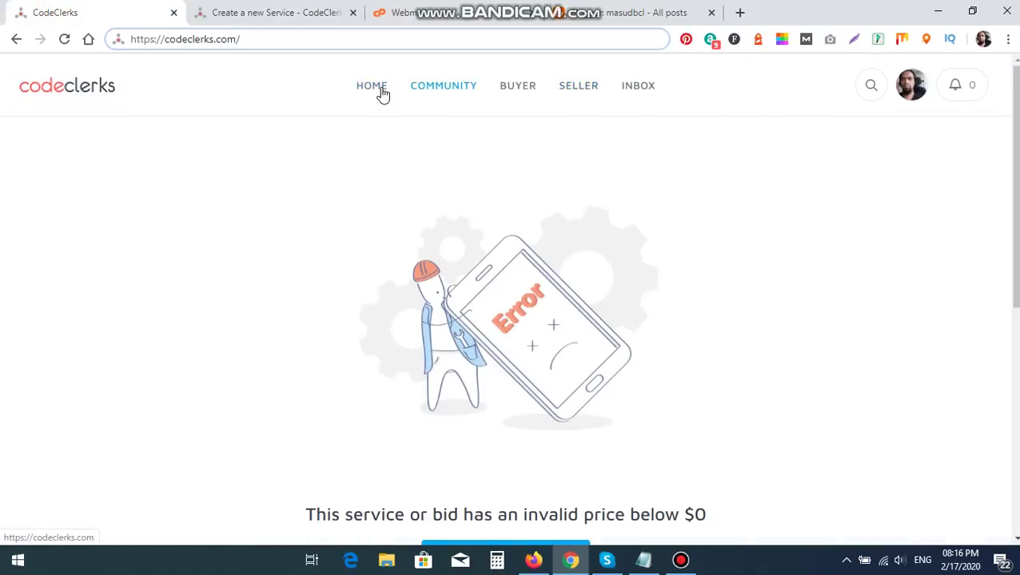
mouse_move(380, 103)
left_click(60, 179)
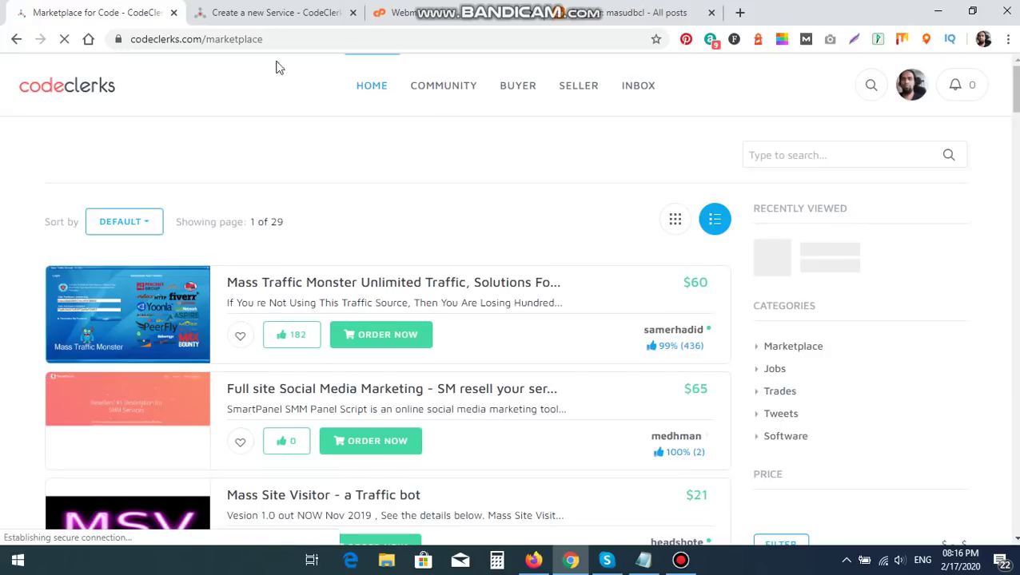
mouse_move(371, 94)
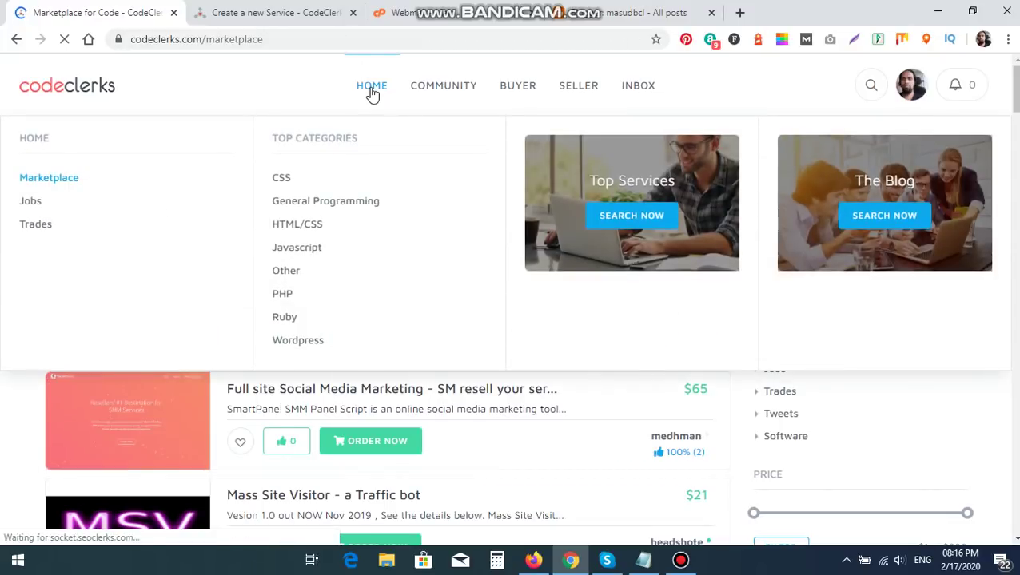
left_click(38, 205)
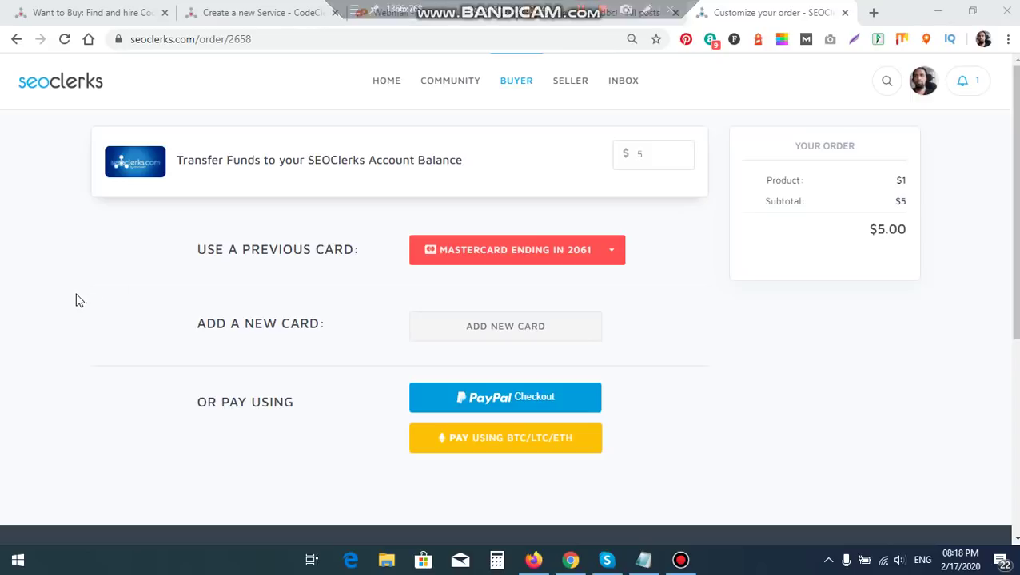
Step: Dismiss the Facebook notification and close the SEOClerks page for transferring funds to the account balance
left_click(140, 39)
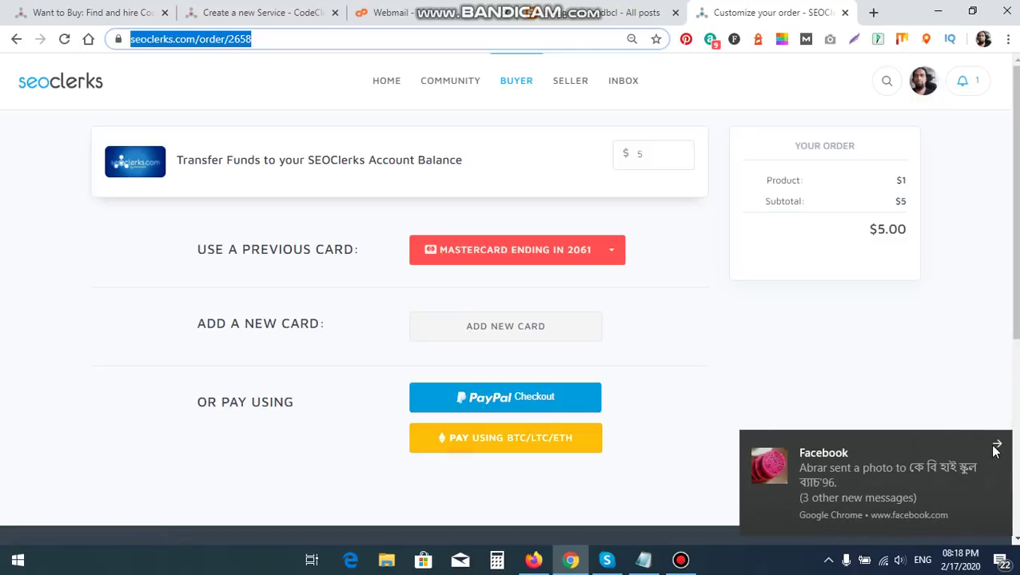
left_click(998, 445)
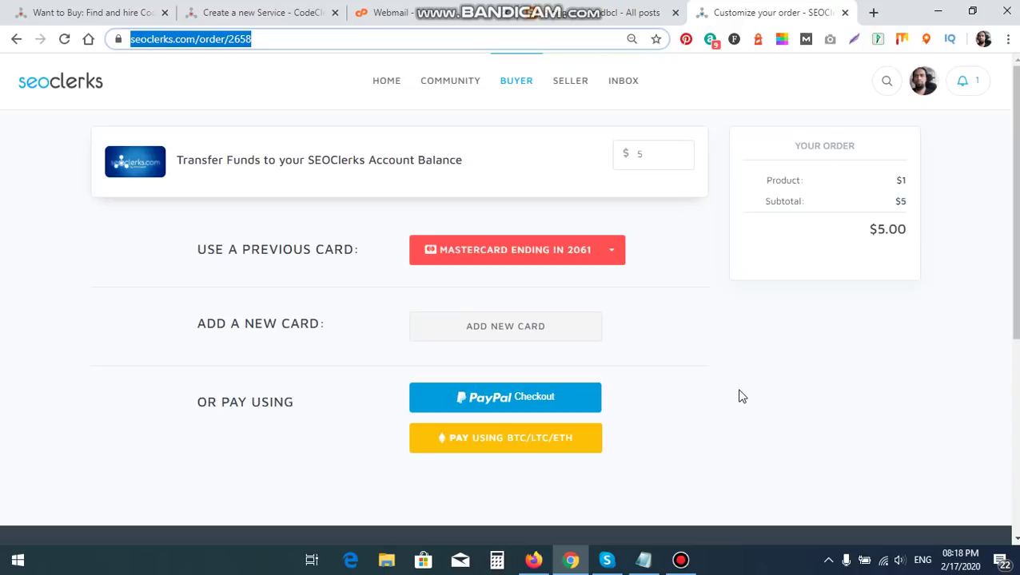
left_click(845, 12)
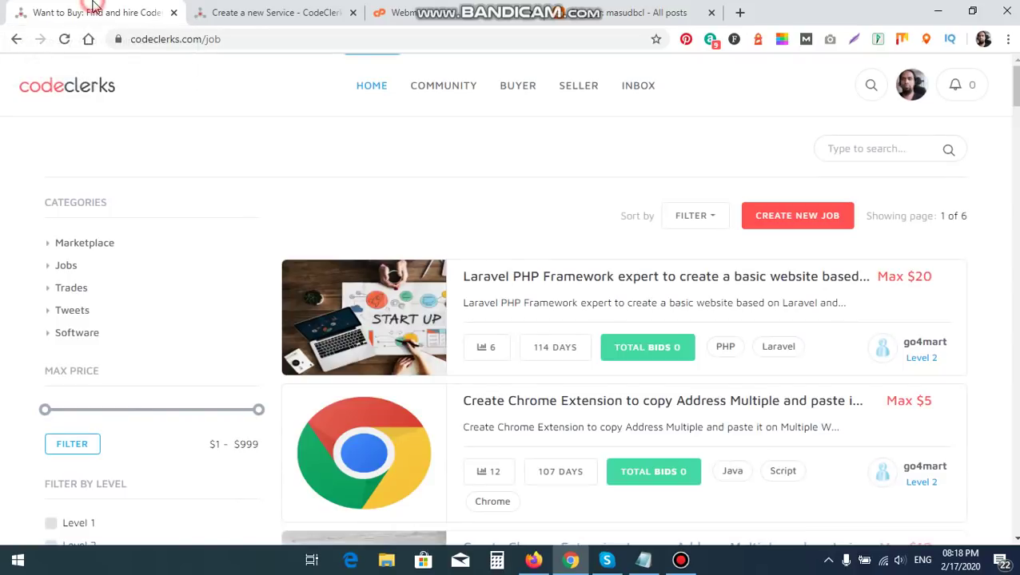
Step: View the seller's Sell options and switch to the open Create a new Service page
mouse_move(585, 85)
mouse_move(583, 132)
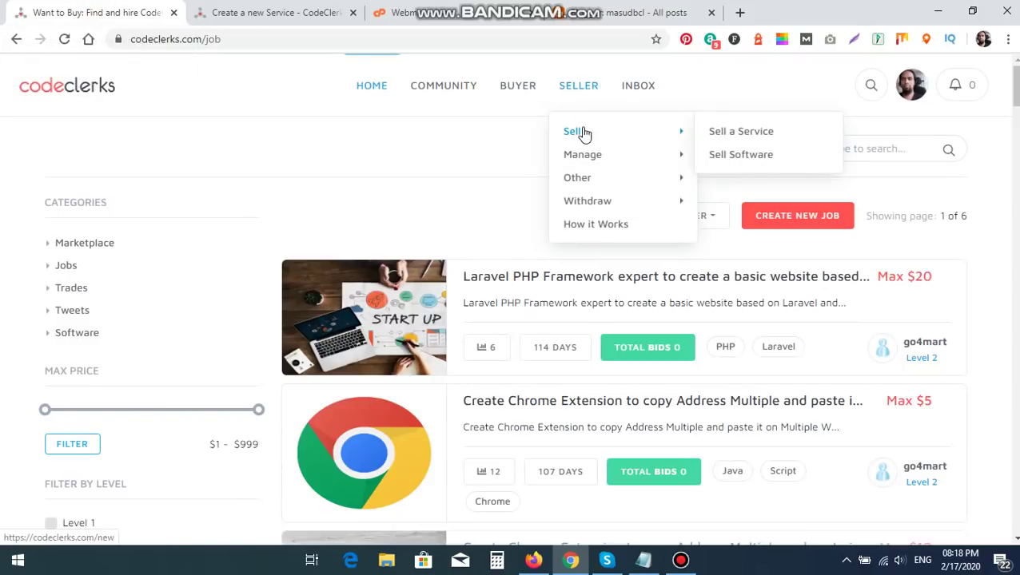
mouse_move(551, 116)
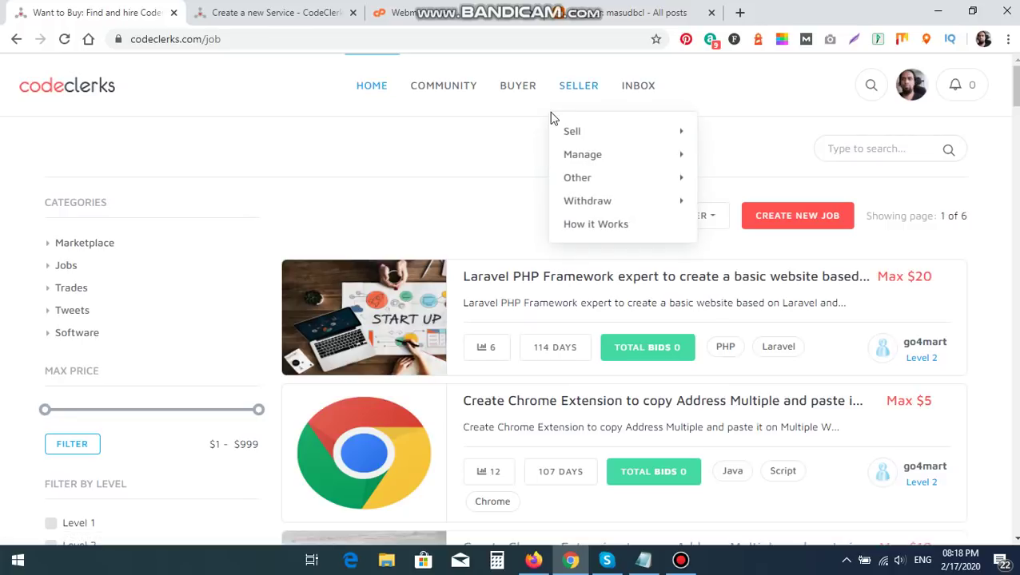
left_click(270, 11)
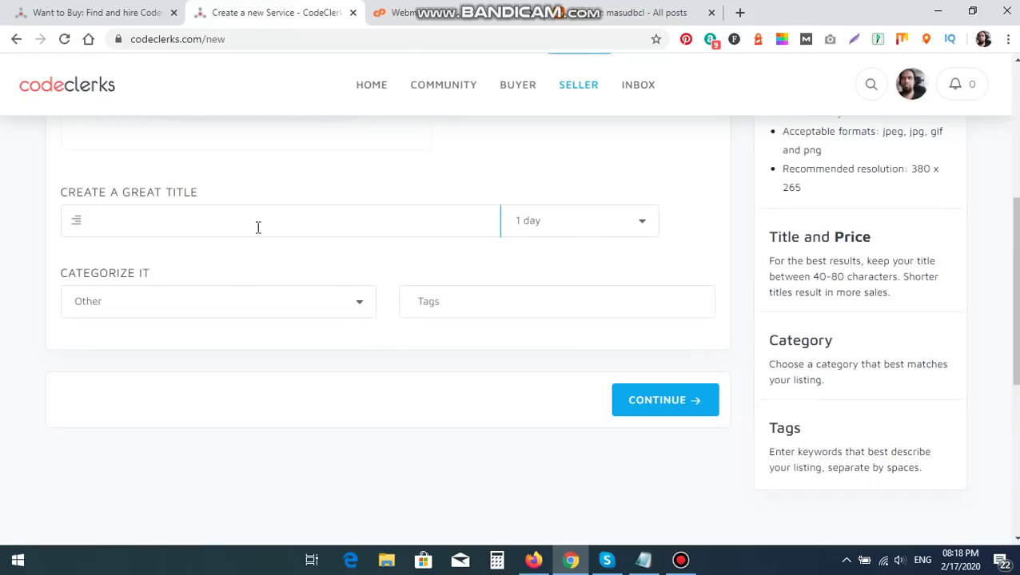
left_click(223, 228)
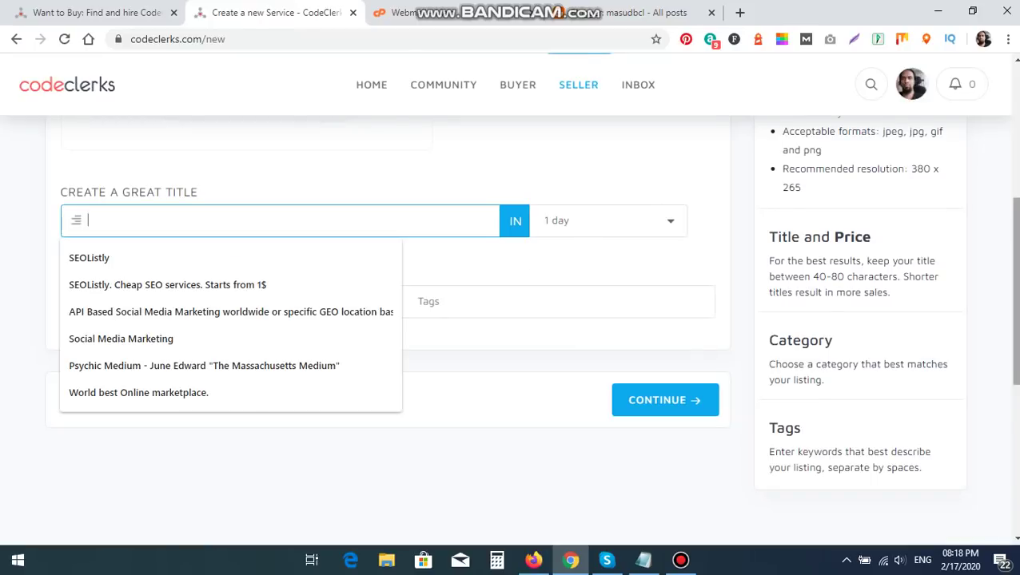
left_click(26, 346)
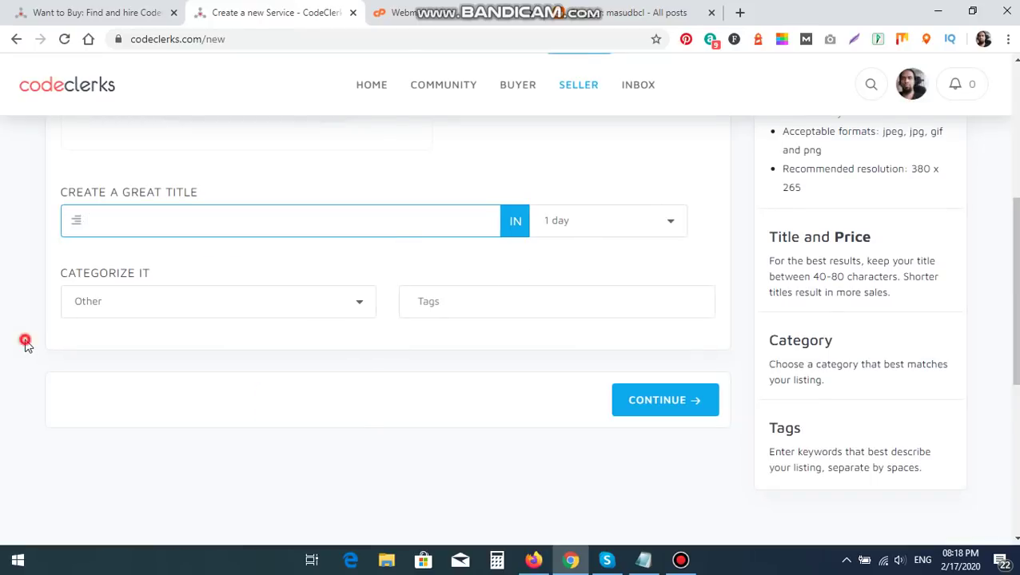
left_click(204, 220)
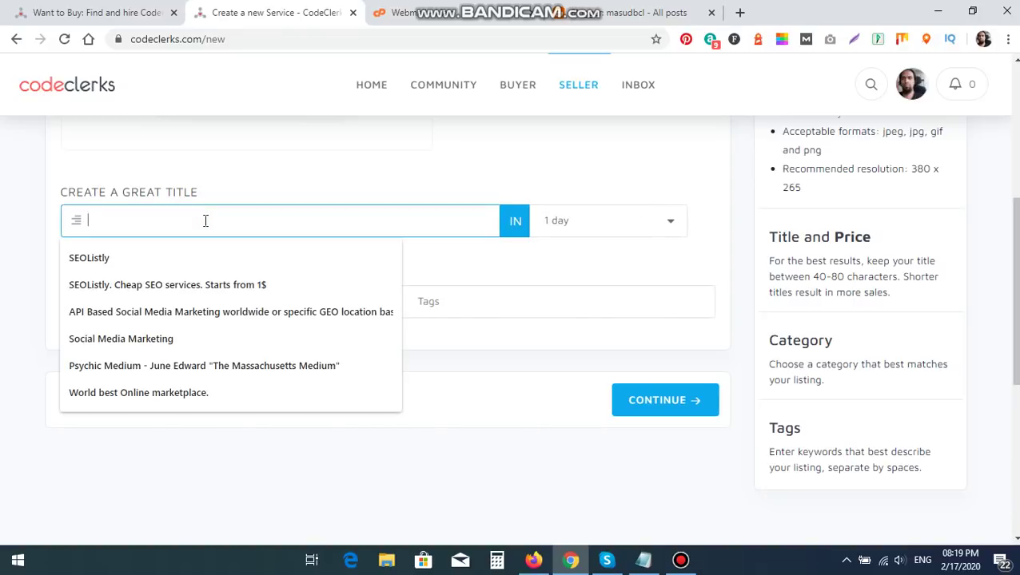
Step: Upload the Blogger Template Design picture from the Blogger folder on the desktop as the service's main image
left_click_drag(1013, 240, 1013, 112)
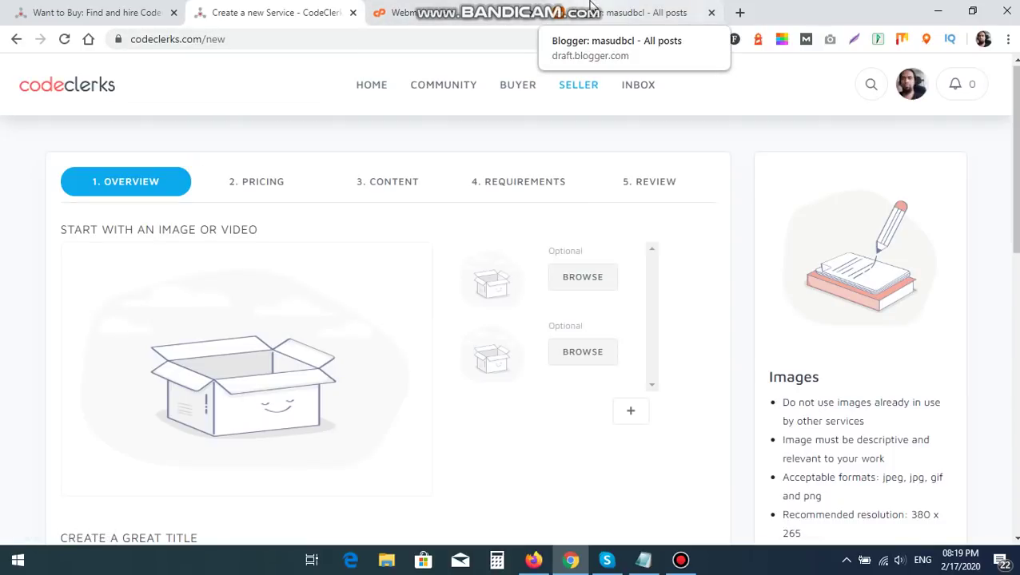
mouse_move(591, 13)
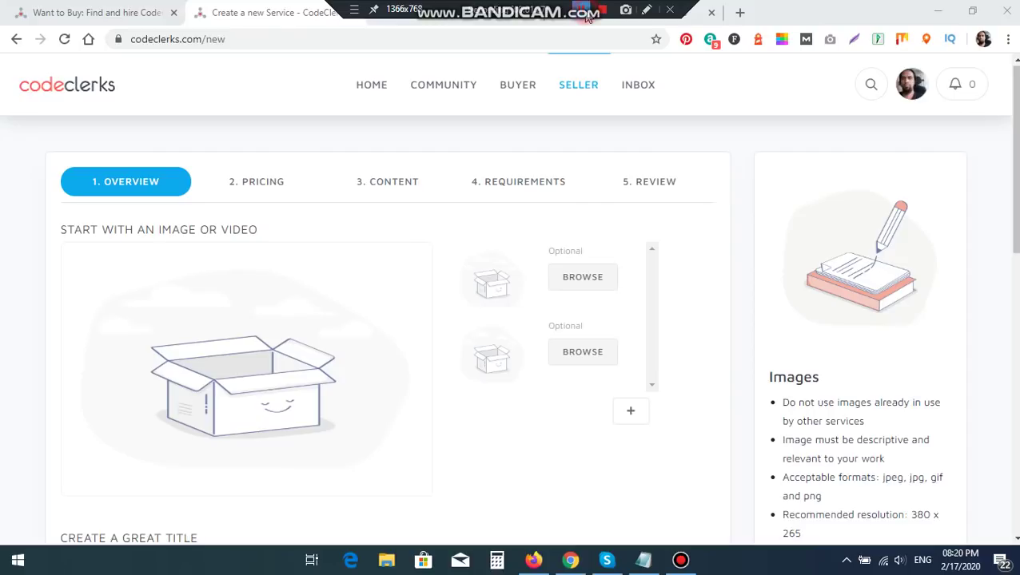
left_click(254, 353)
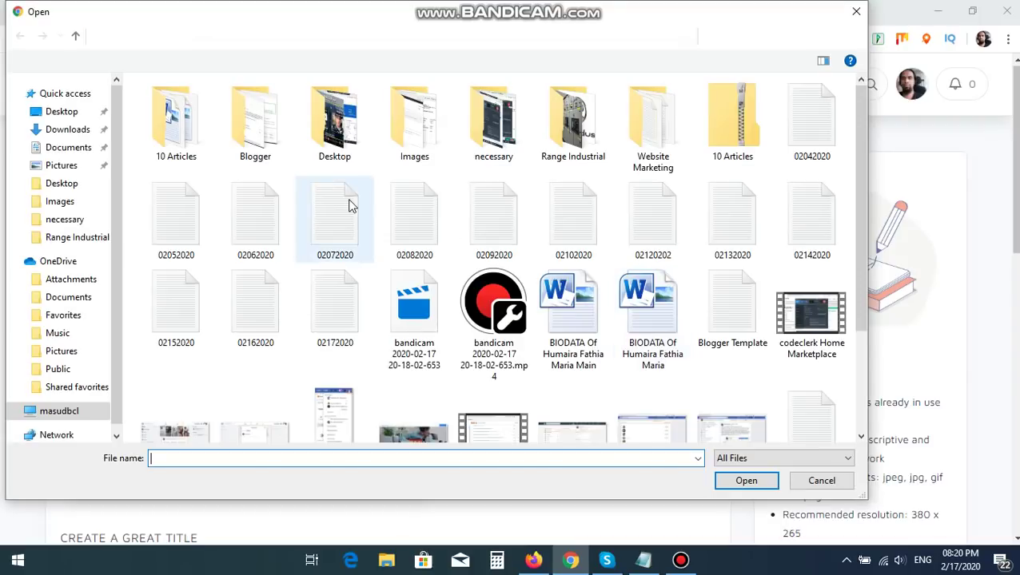
left_click(260, 146)
double_click(261, 146)
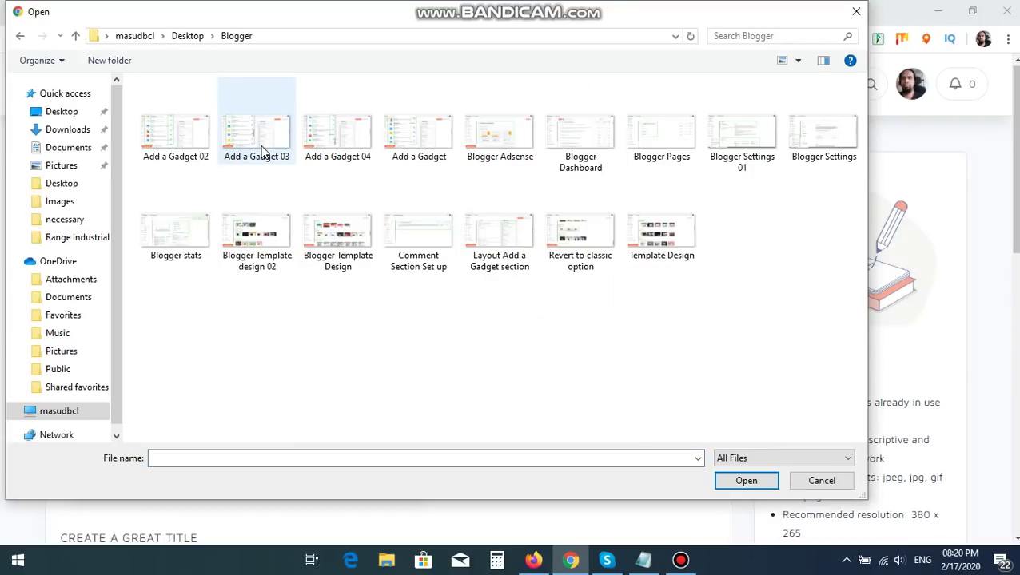
left_click(345, 238)
left_click(746, 482)
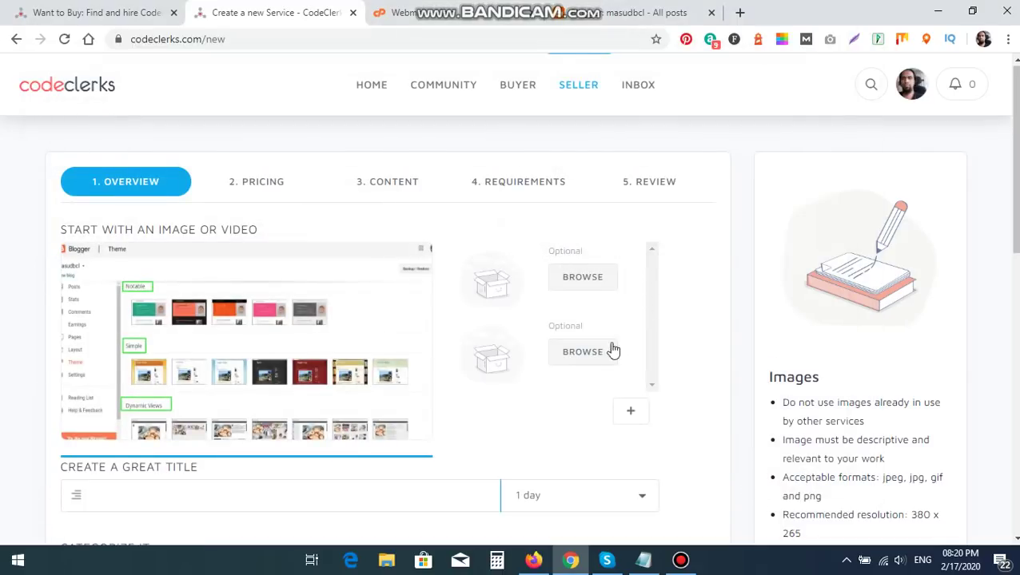
Step: Upload Add a Gadget 02 as the first optional image and Add a Gadget 03 as the second
left_click(571, 277)
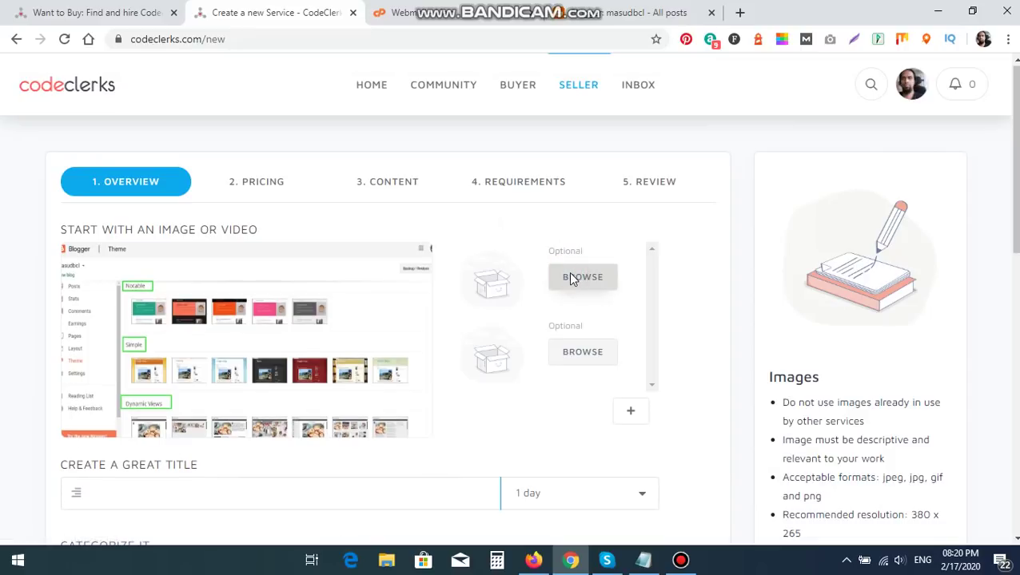
left_click(570, 277)
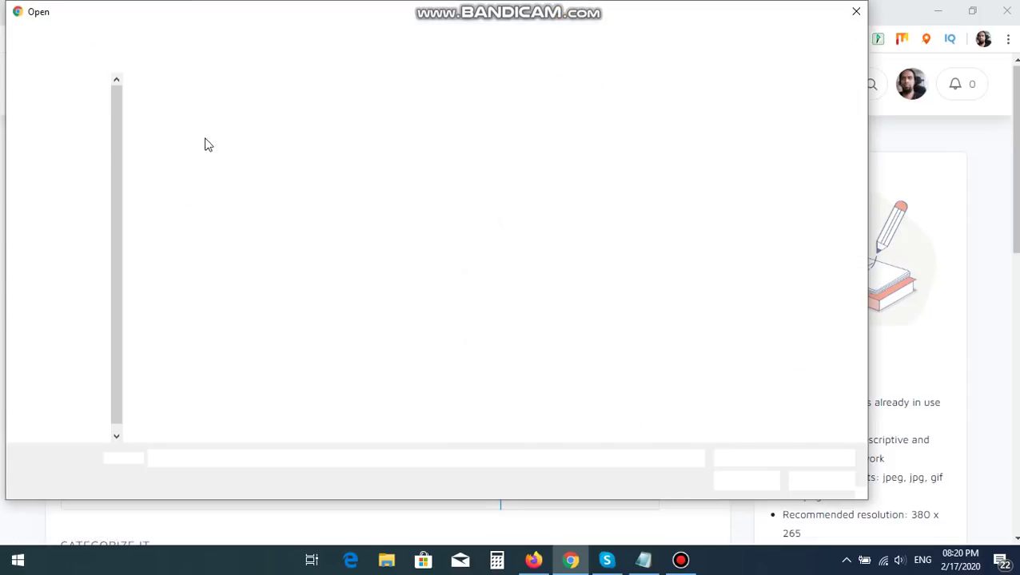
left_click(175, 108)
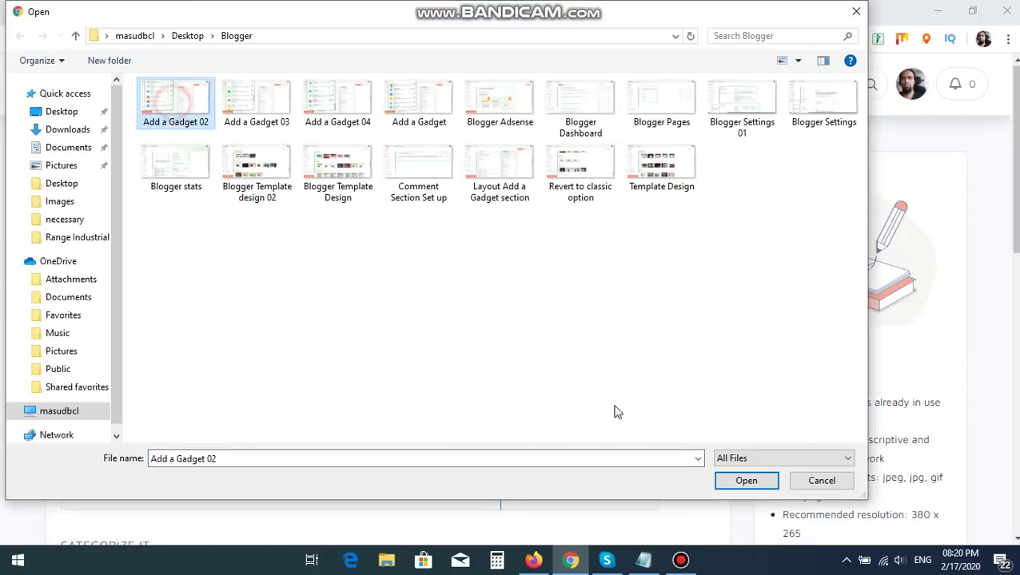
left_click(752, 480)
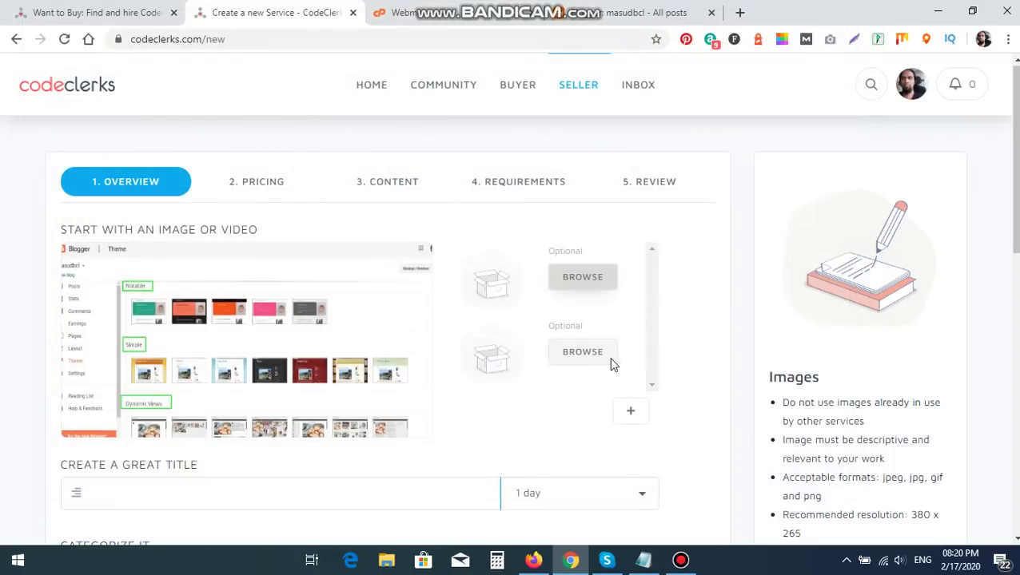
left_click(570, 347)
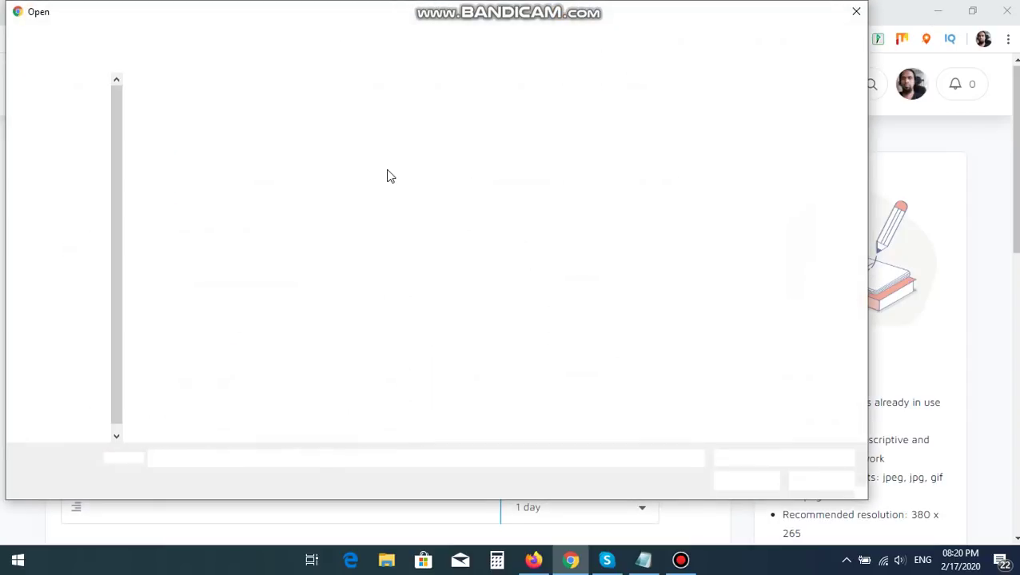
left_click(257, 107)
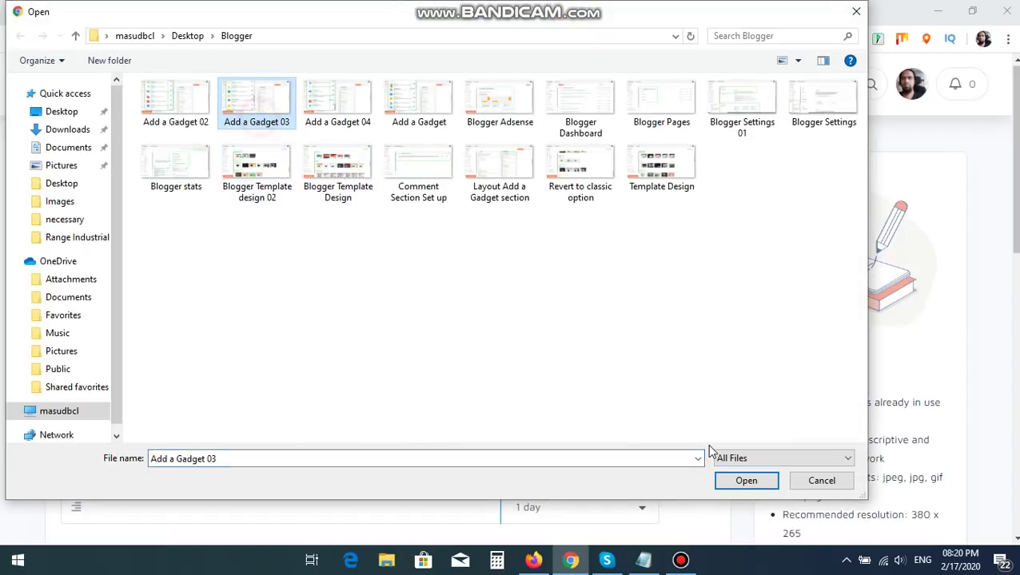
left_click(759, 480)
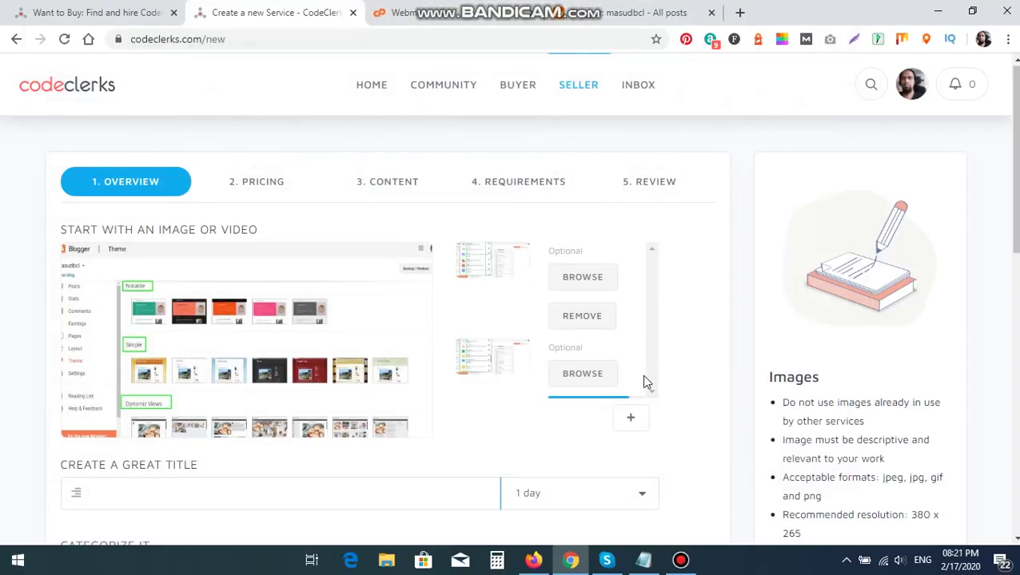
Step: Add a third optional image slot to the service and upload Blogger Template design 02 into it
left_click(631, 422)
scroll(631, 422, "down", 2)
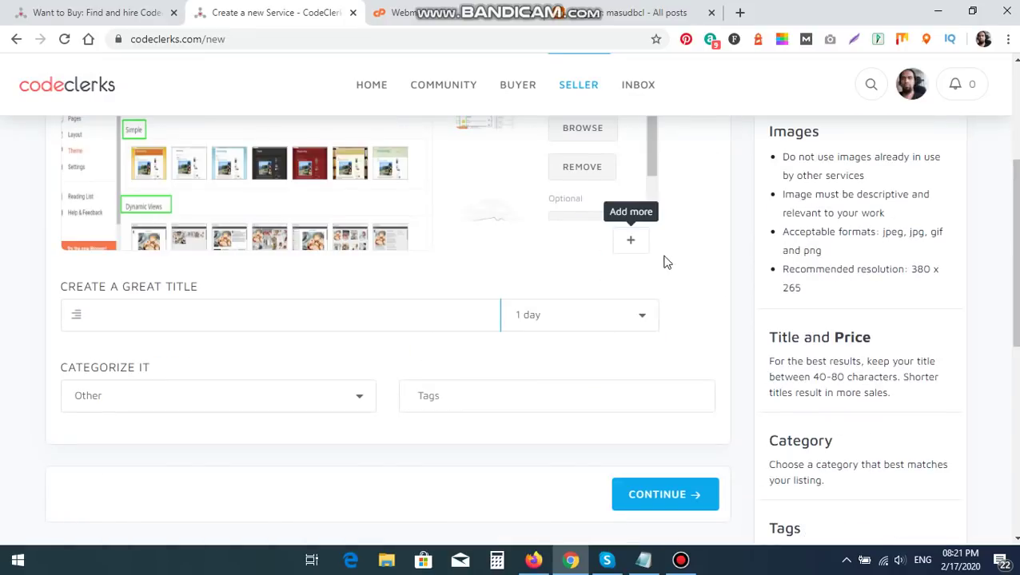
scroll(651, 149, "down", 1)
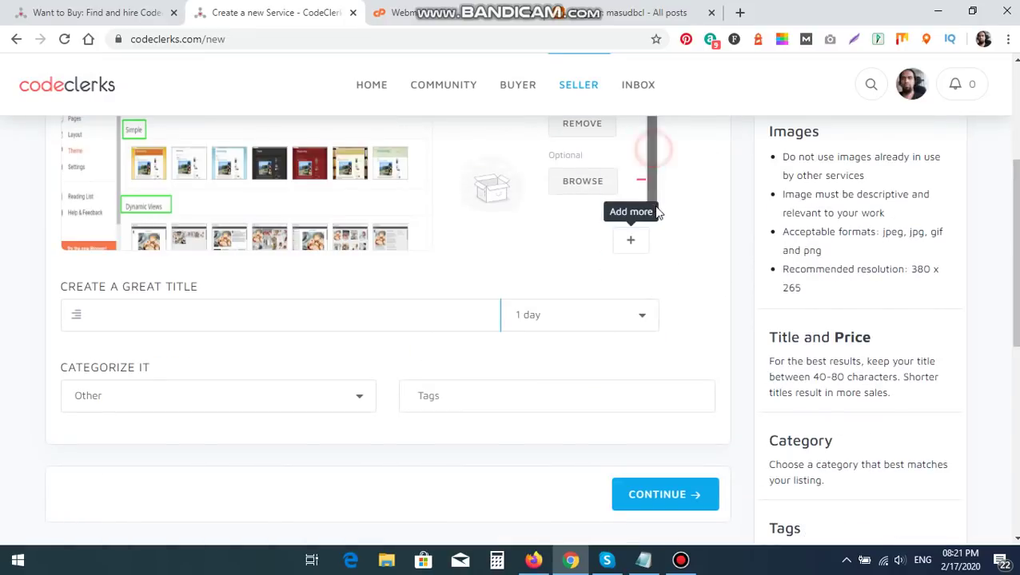
left_click(569, 181)
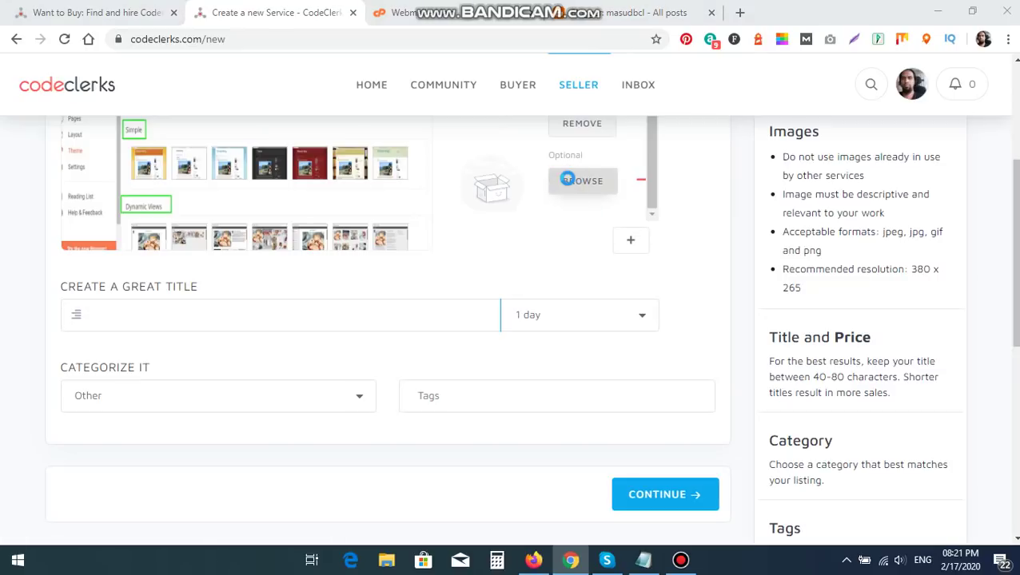
left_click(342, 148)
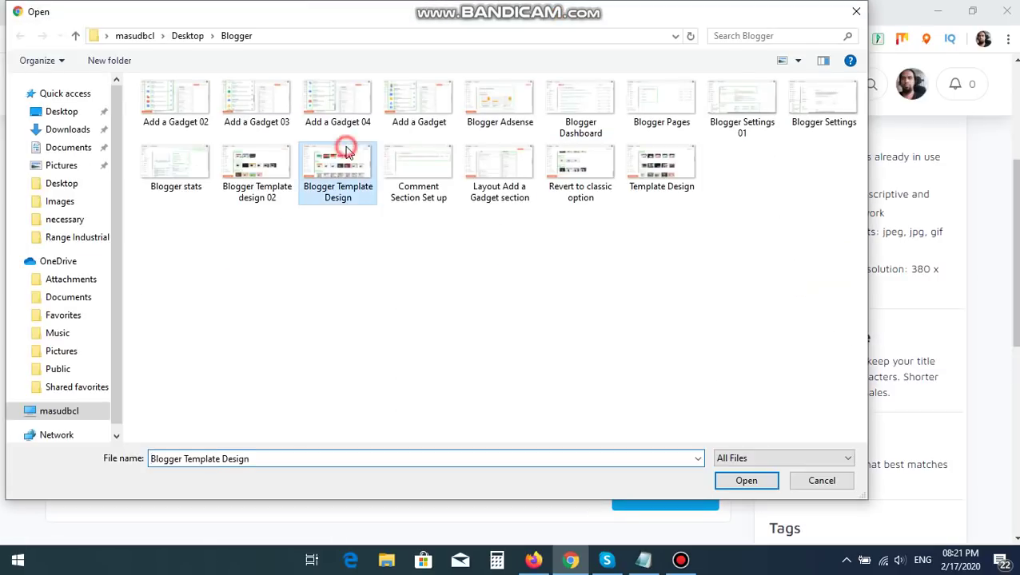
left_click(270, 177)
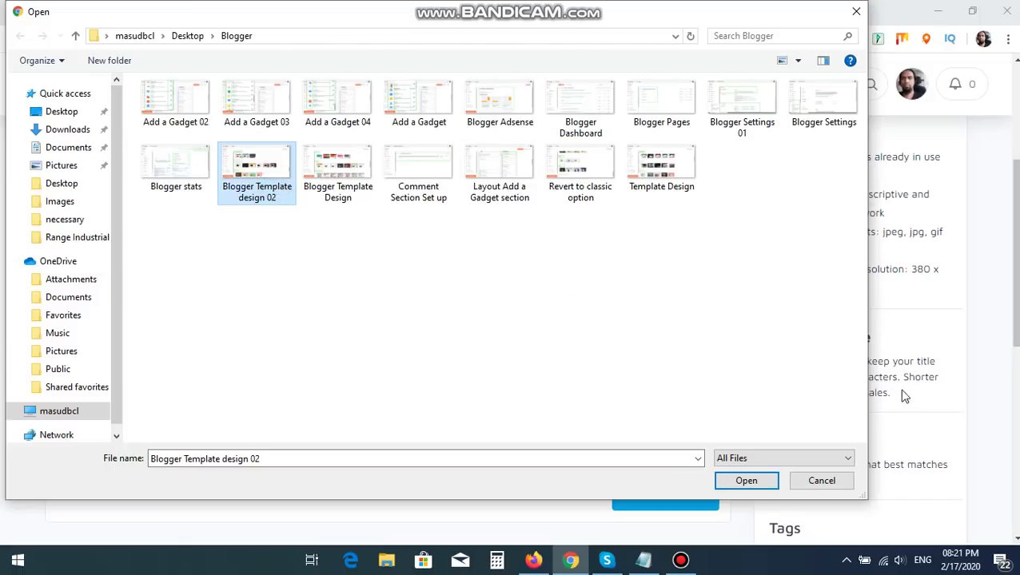
left_click(756, 480)
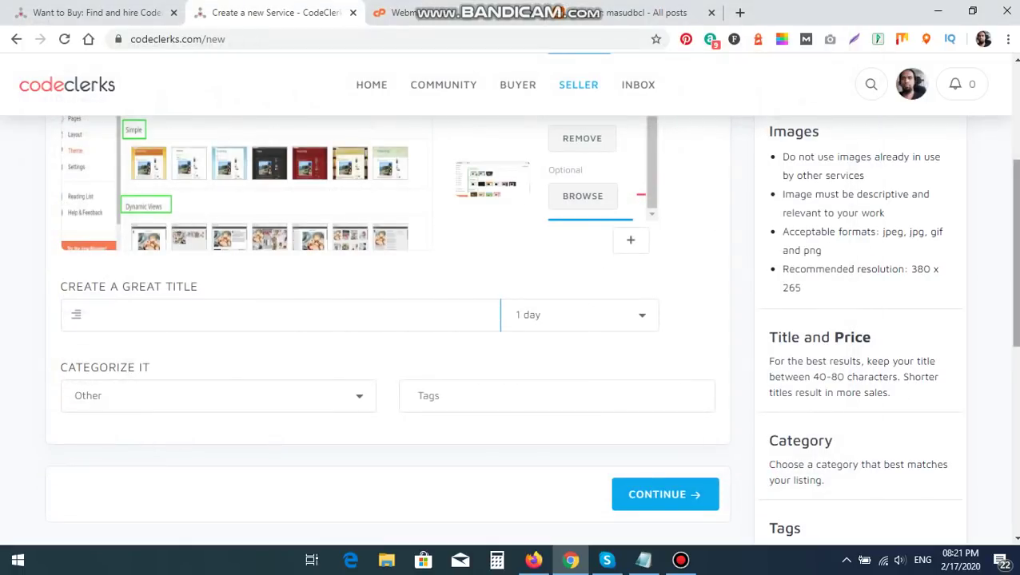
Step: Enter "Blogger Blog create and Customization" as the service title
scroll(352, 372, "down", 1)
scroll(353, 371, "up", 2)
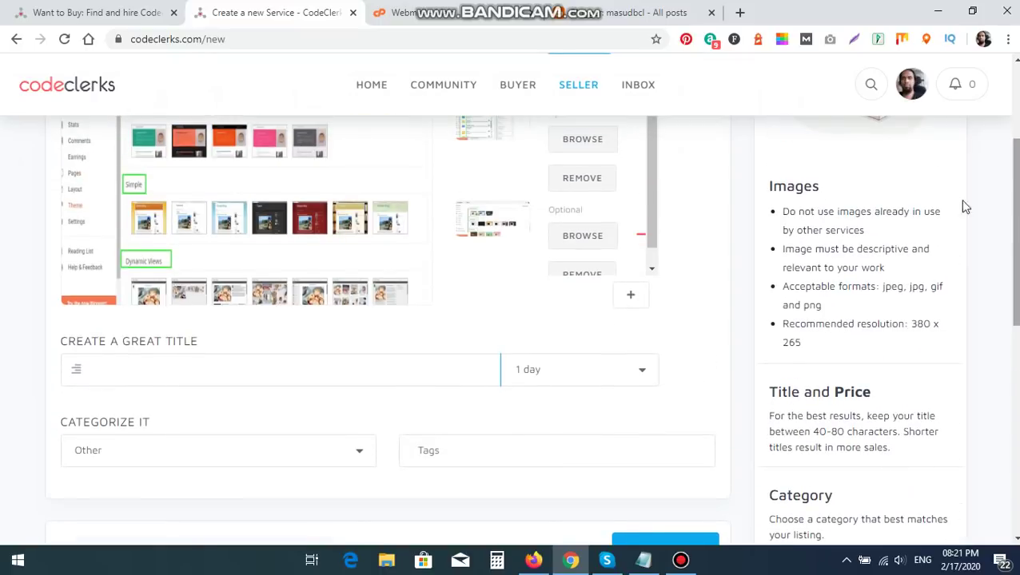
left_click(350, 372)
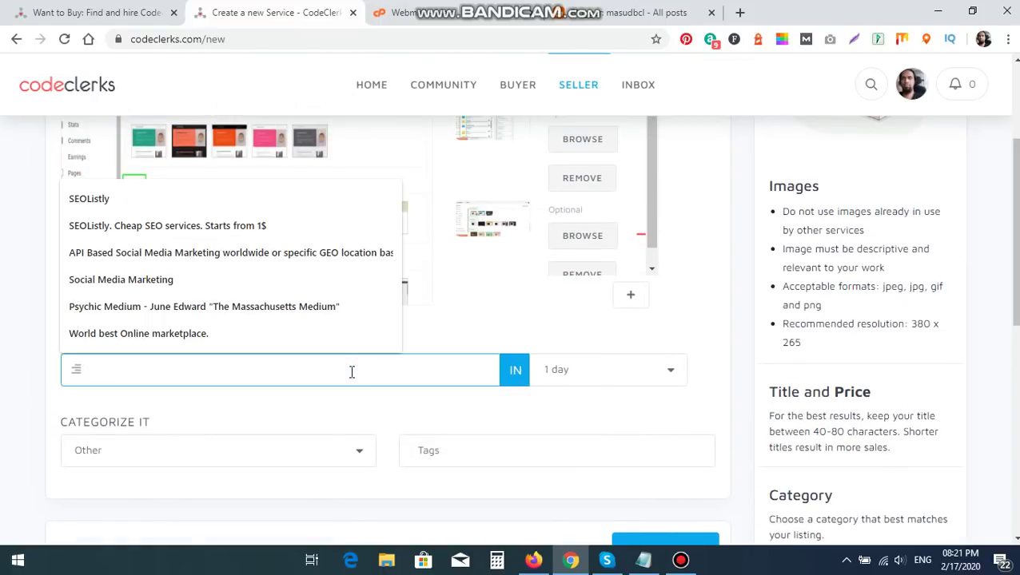
left_click(22, 317)
left_click(165, 375)
type("Blo")
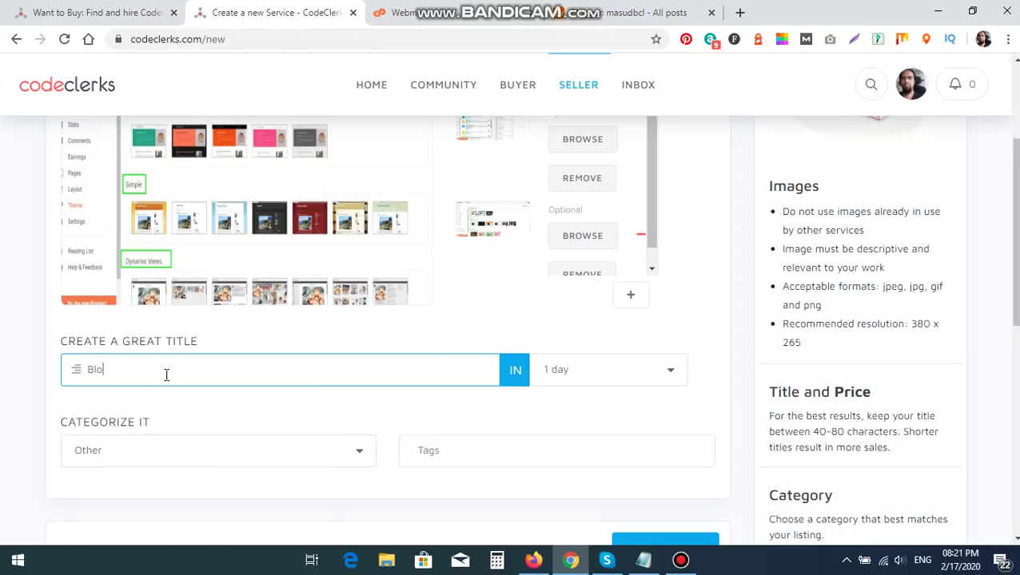
type("gger Blog create and Customization")
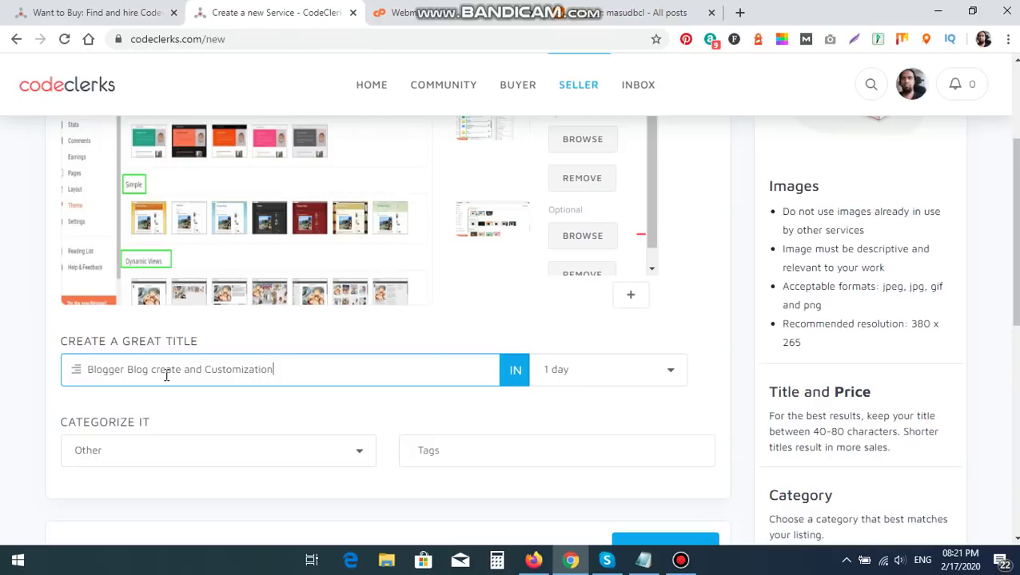
Step: Set the service's delivery time to 2 days and choose Other as its category
left_click(602, 374)
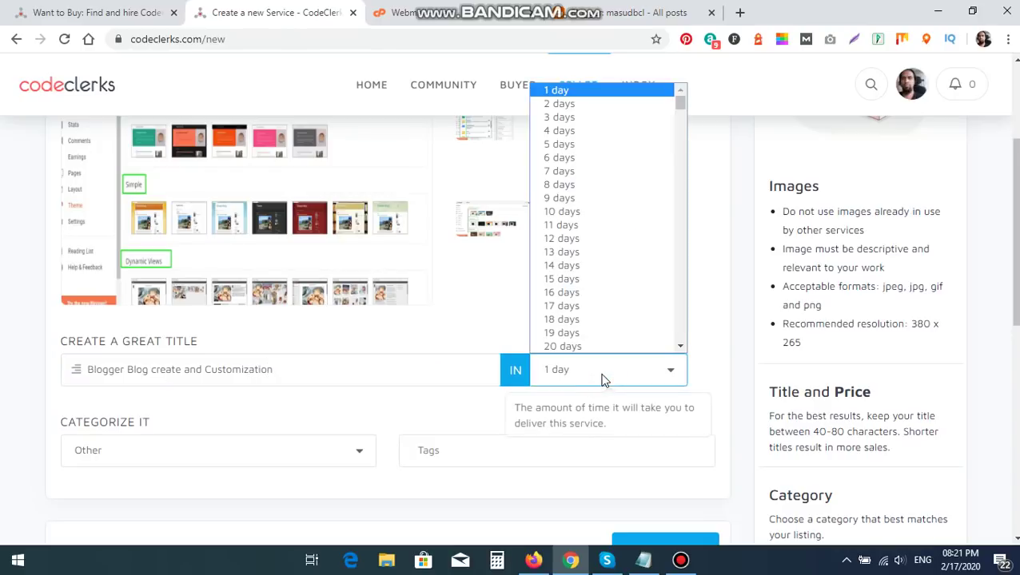
left_click(551, 110)
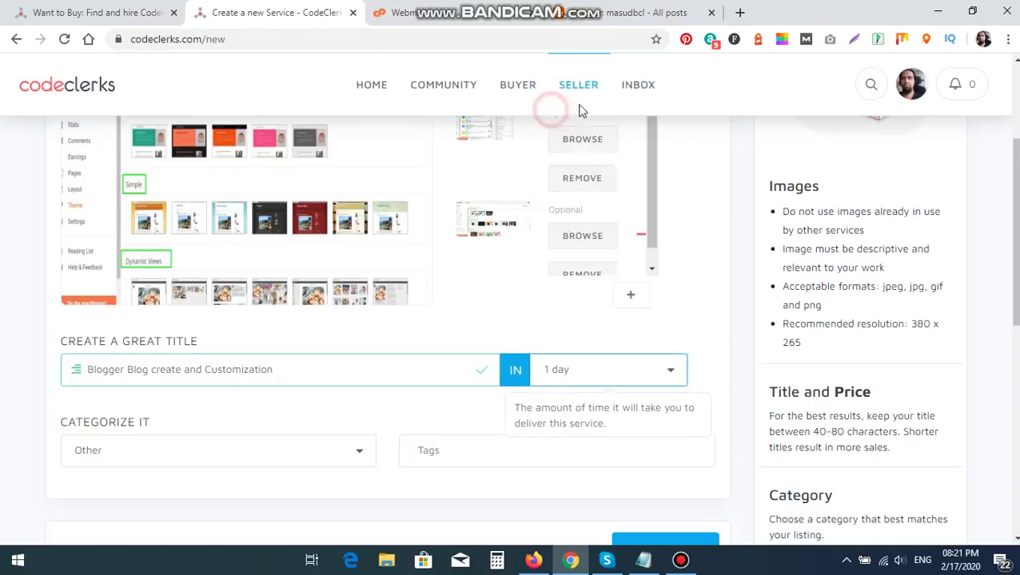
scroll(254, 348, "down", 2)
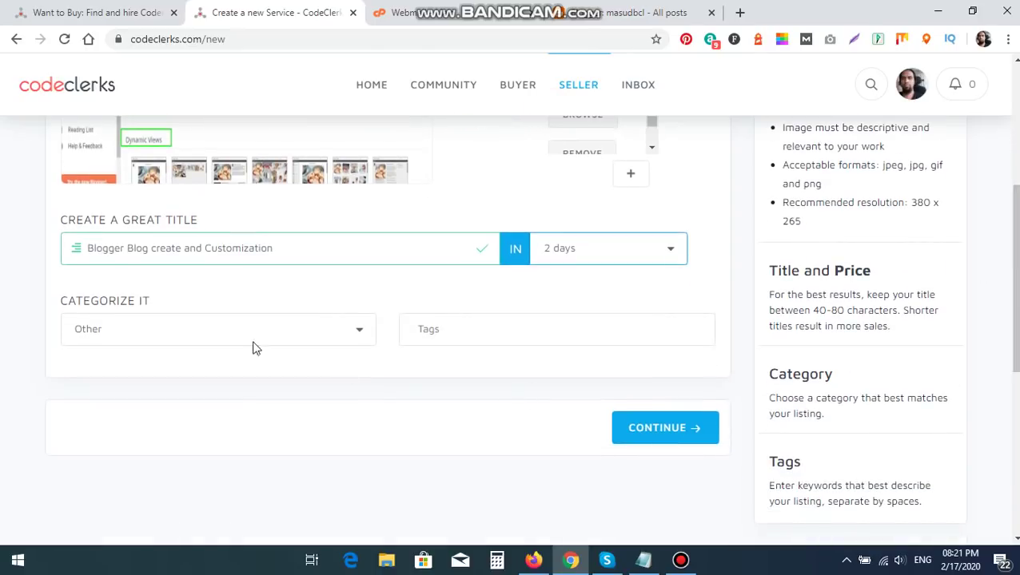
left_click(230, 332)
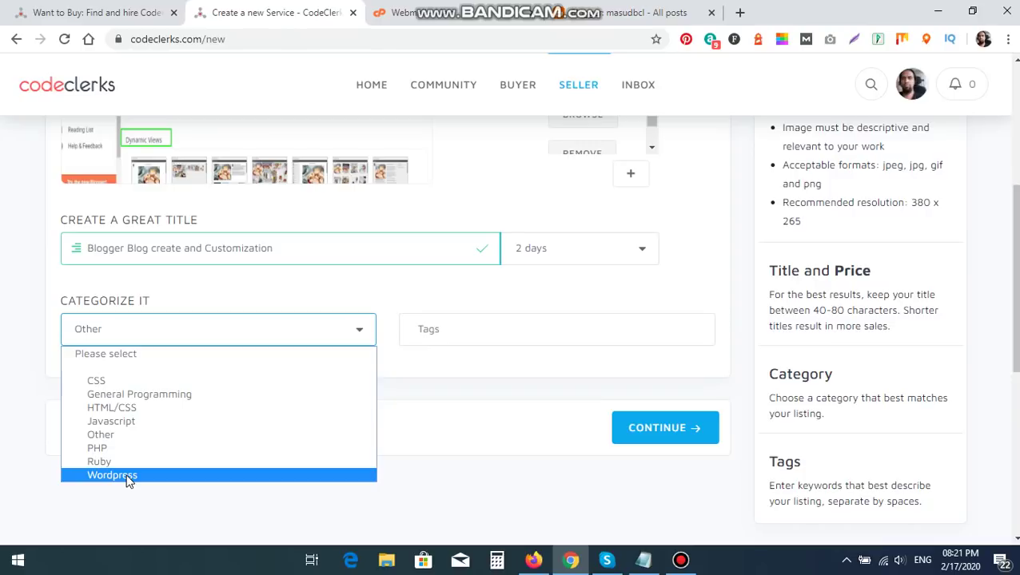
left_click(118, 435)
Step: Add the tags blogger, blog, web2.0 and customiz to the service
left_click(491, 333)
type("b")
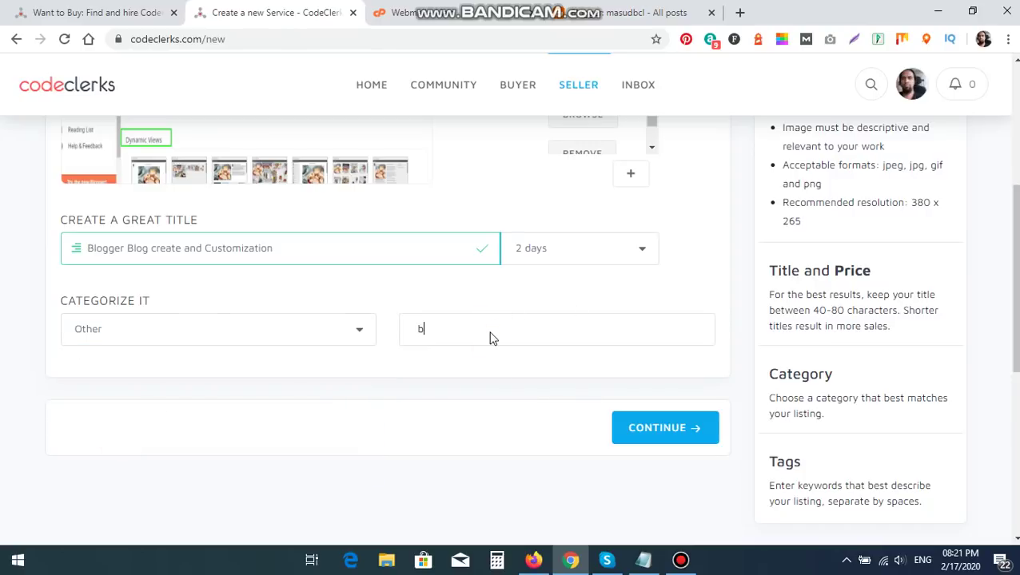
type("logger")
key("space")
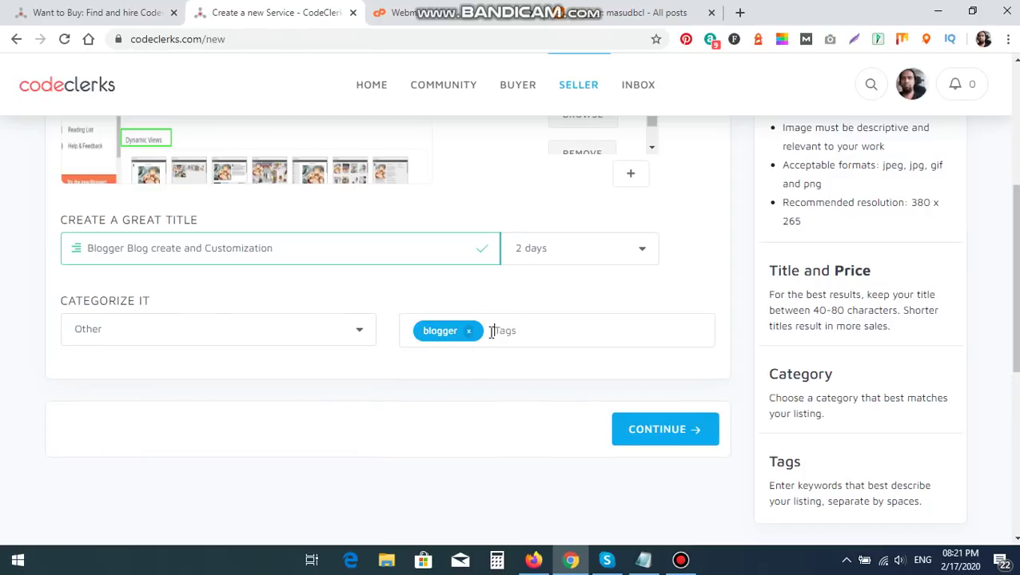
type("blog")
key("space")
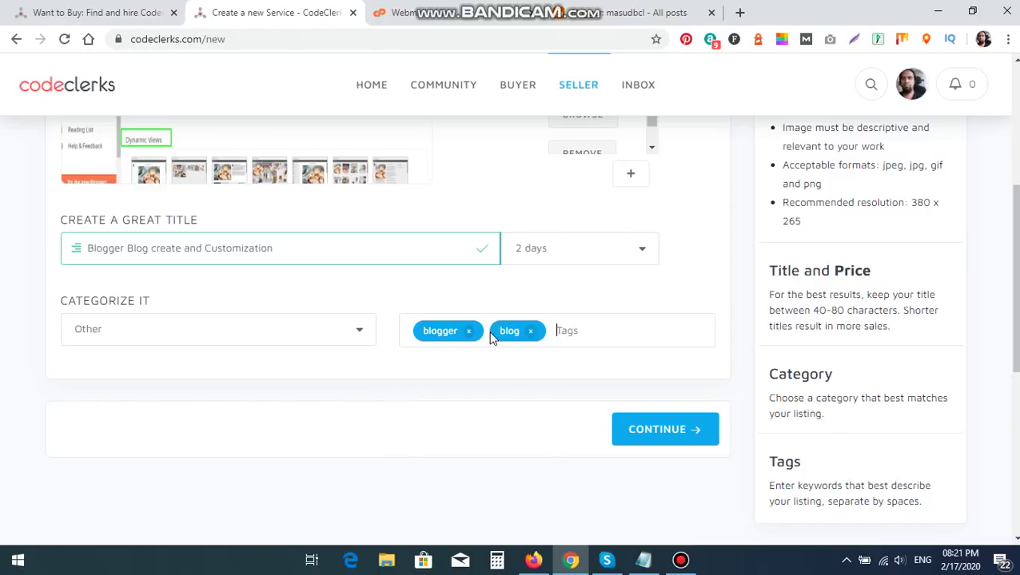
type("web2.0")
key("space")
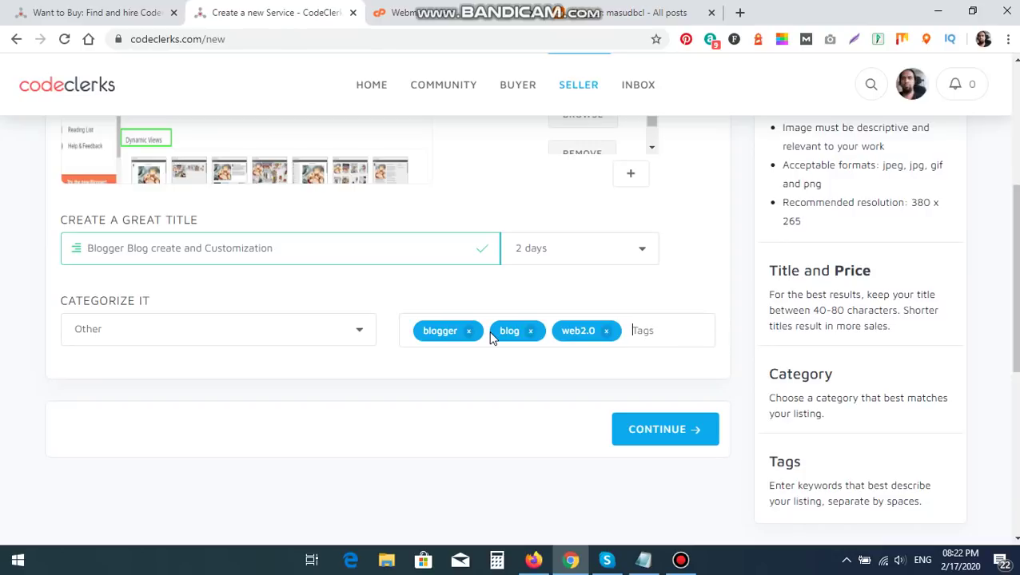
type("customiz")
key("space")
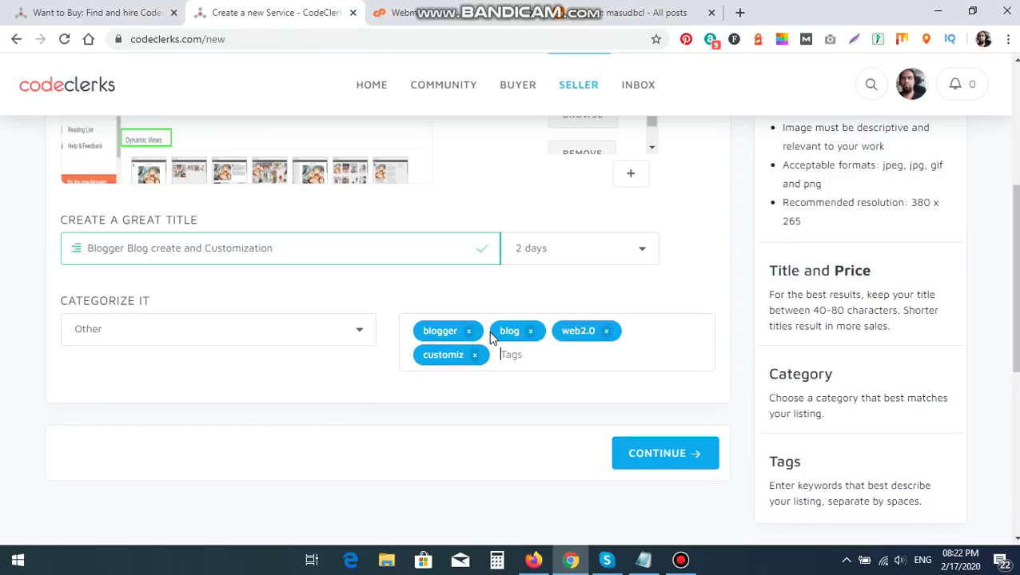
key("BackSpace")
type("c")
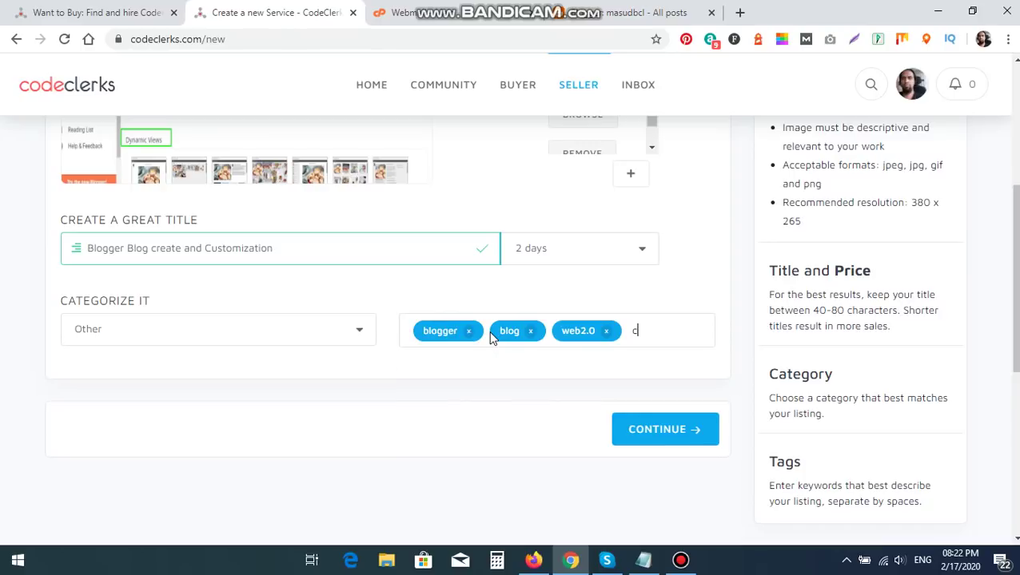
type("ustomiz")
key("space")
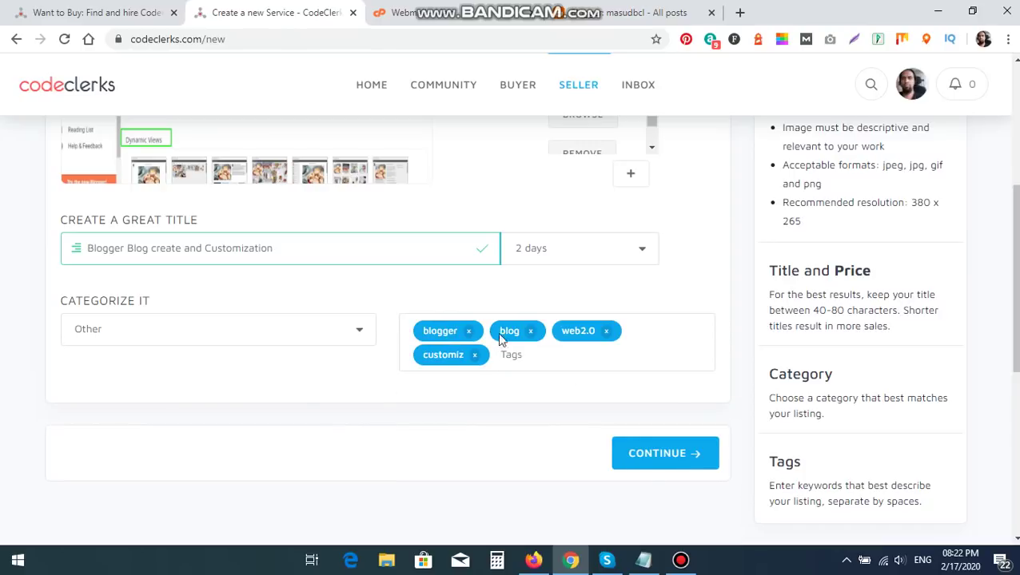
Step: Continue to the pricing stage and set the price per order to $5
scroll(839, 424, "up", 3)
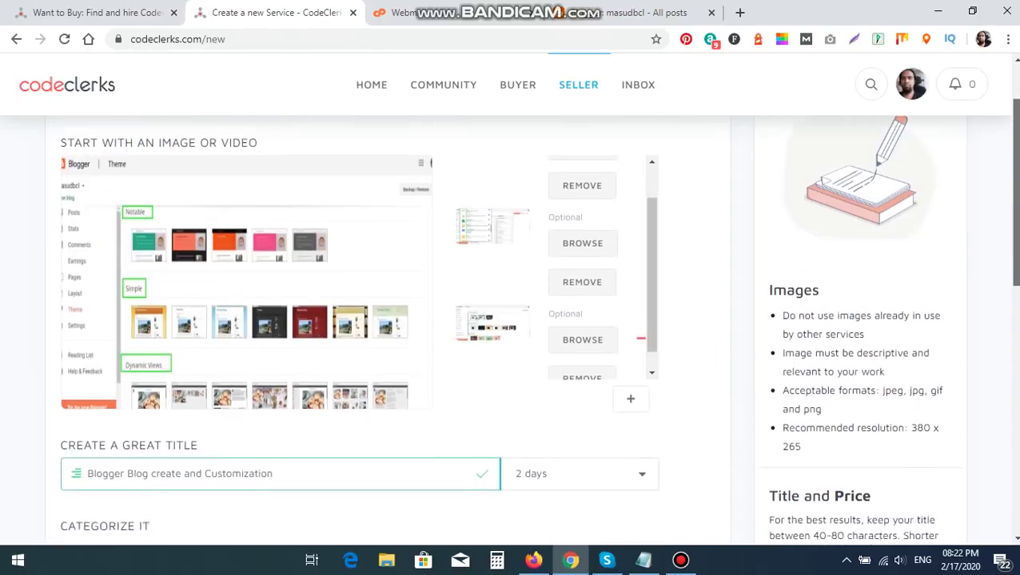
scroll(720, 392, "down", 4)
left_click(654, 409)
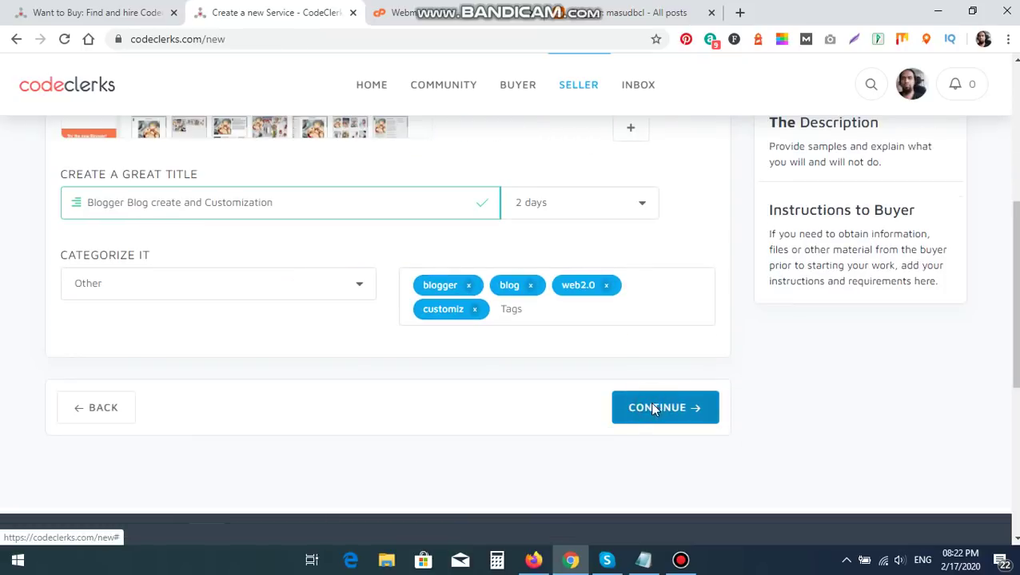
left_click_drag(1014, 256, 1013, 144)
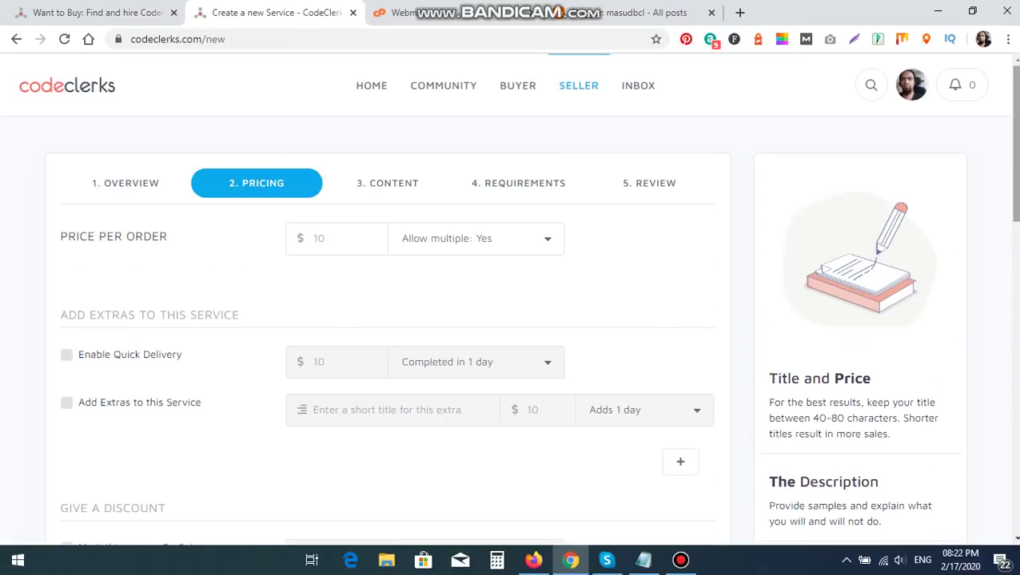
left_click(339, 247)
type("5")
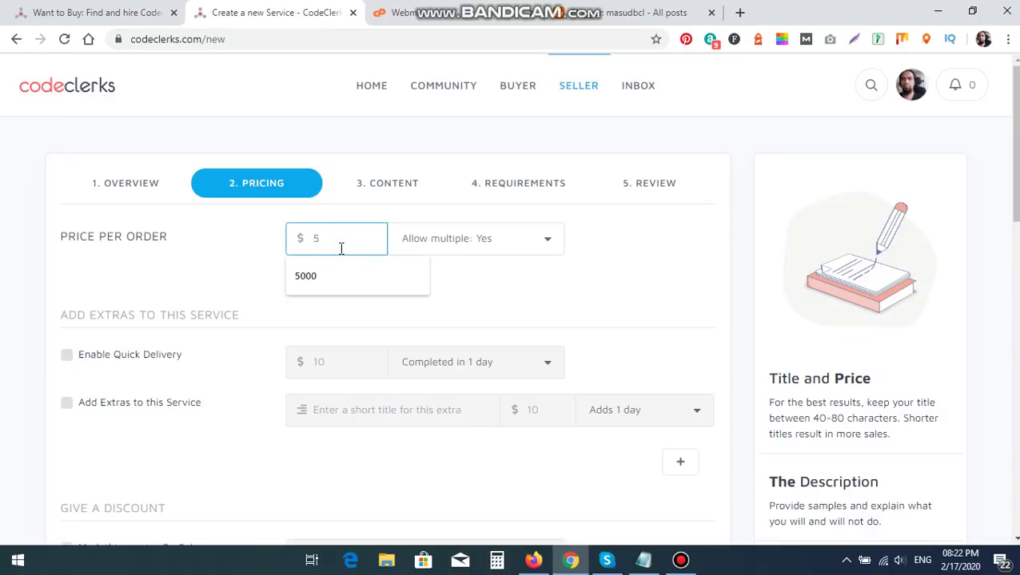
left_click(570, 274)
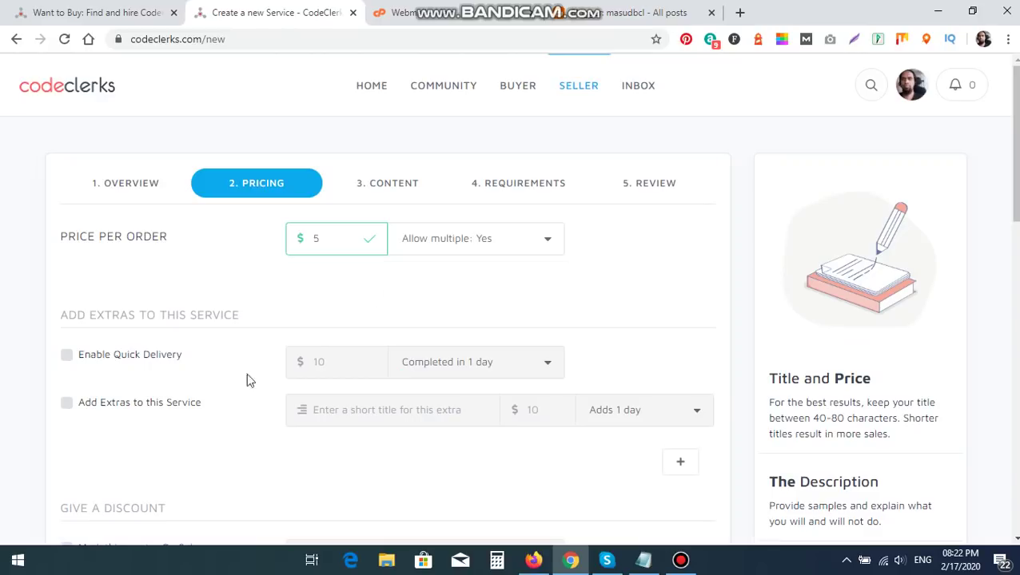
Step: Enable quick delivery for $10, keeping completion in 1 day
left_click(66, 356)
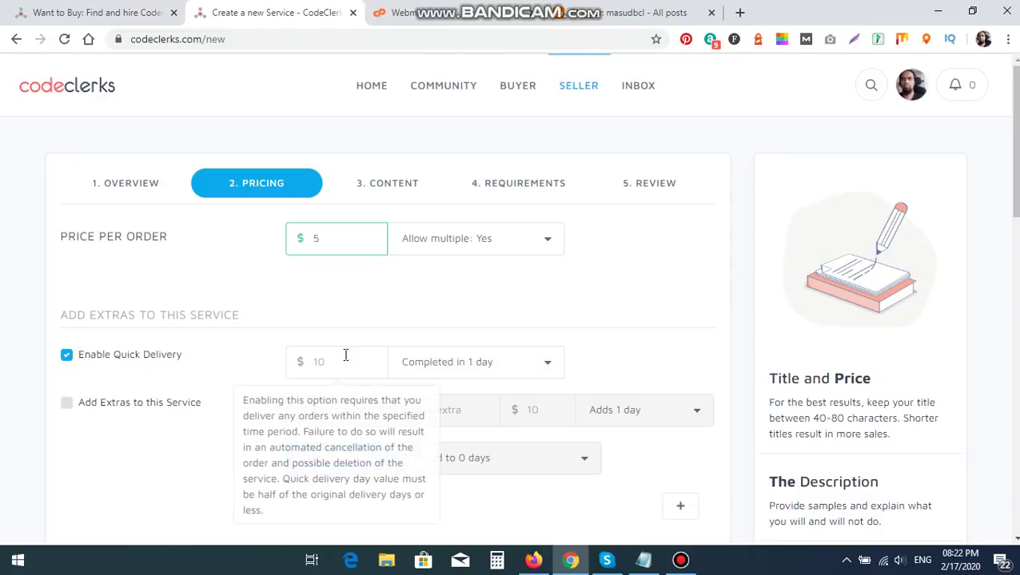
left_click(335, 354)
type("10")
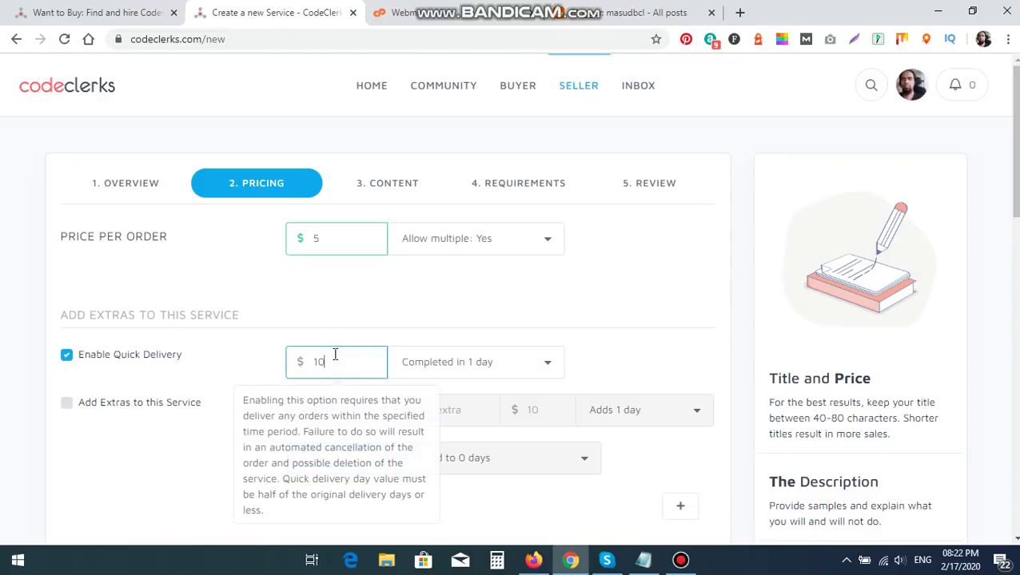
left_click(514, 362)
left_click(515, 362)
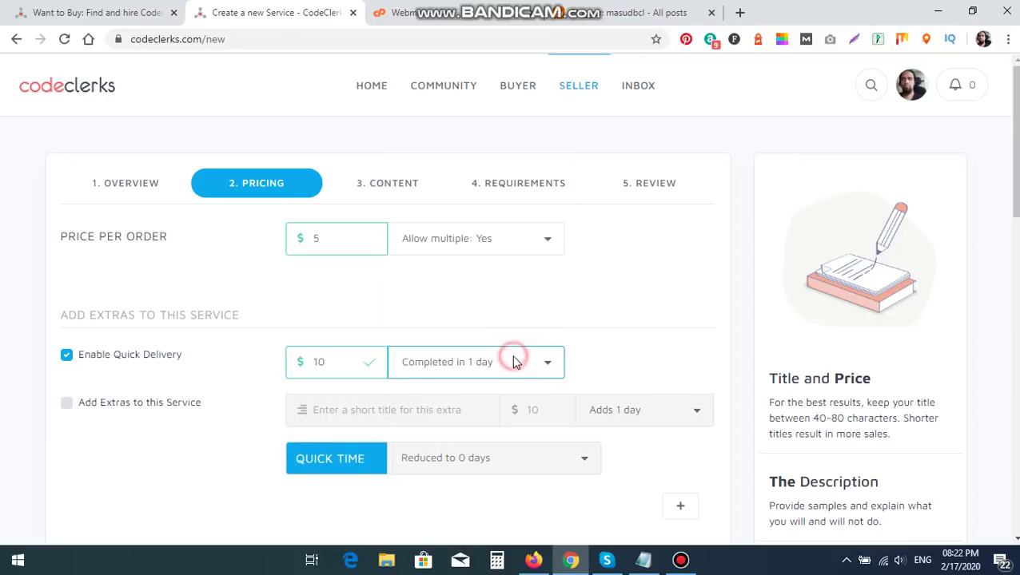
scroll(862, 214, "down", 2)
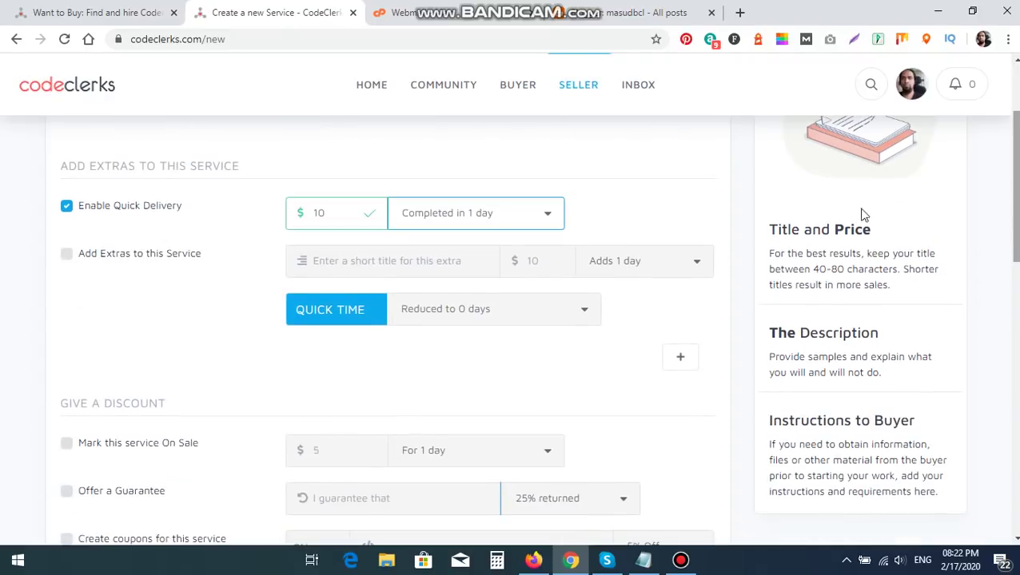
left_click(484, 217)
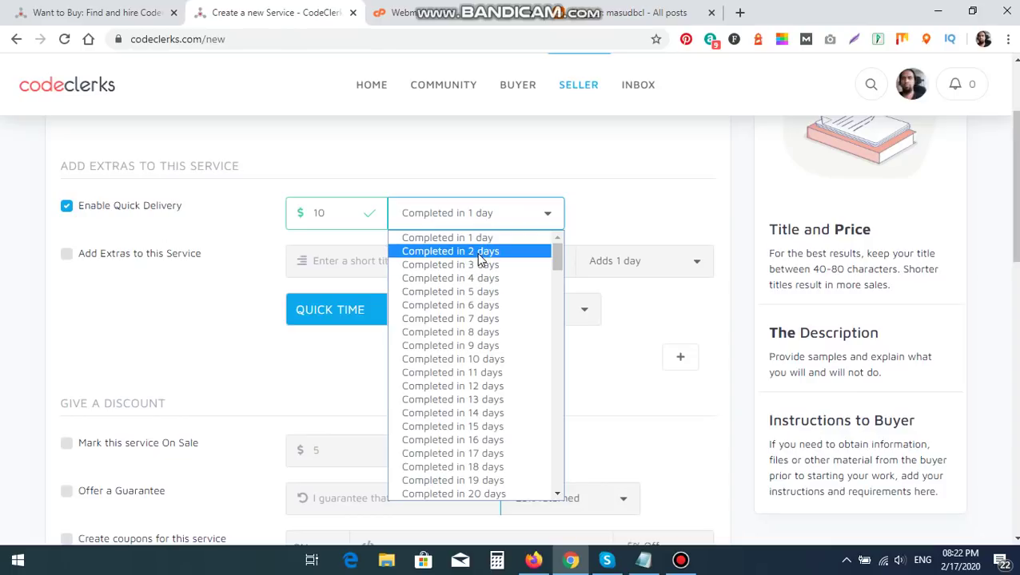
left_click(168, 284)
Step: Enable service extras and add "Add a gadget option add up to 5" for $10 with quick time reduced to 1 day
left_click(66, 255)
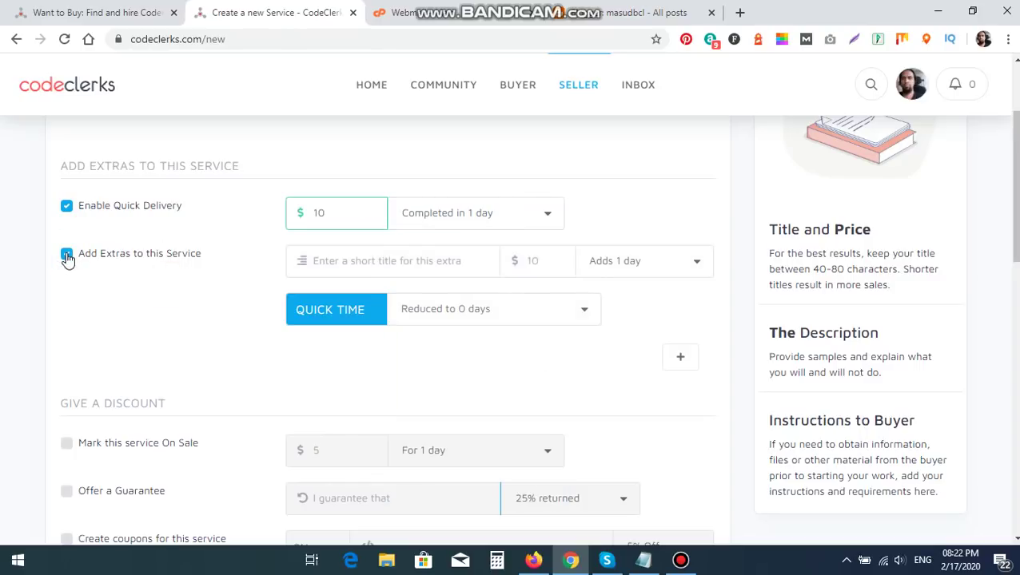
left_click(398, 262)
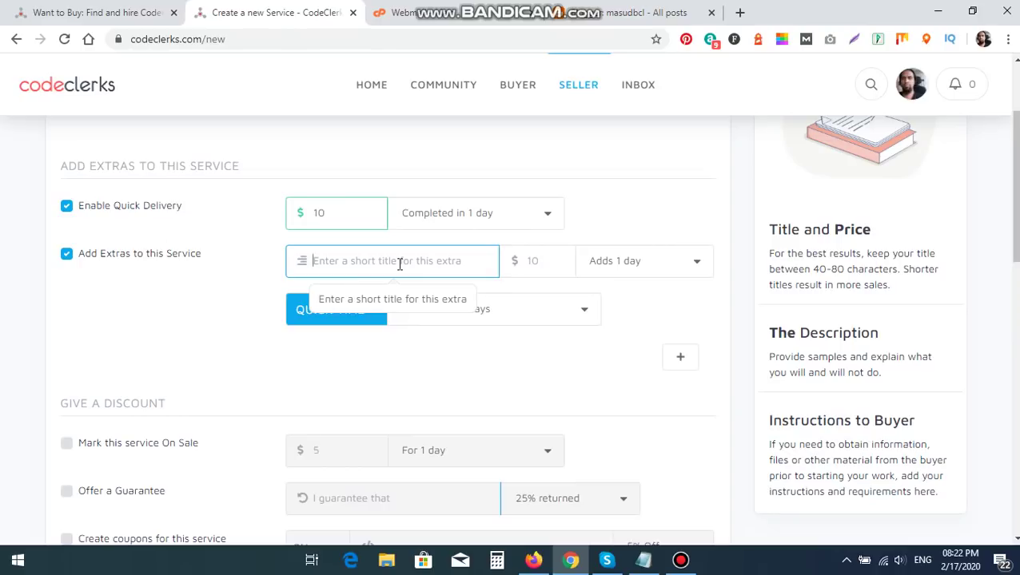
type("A")
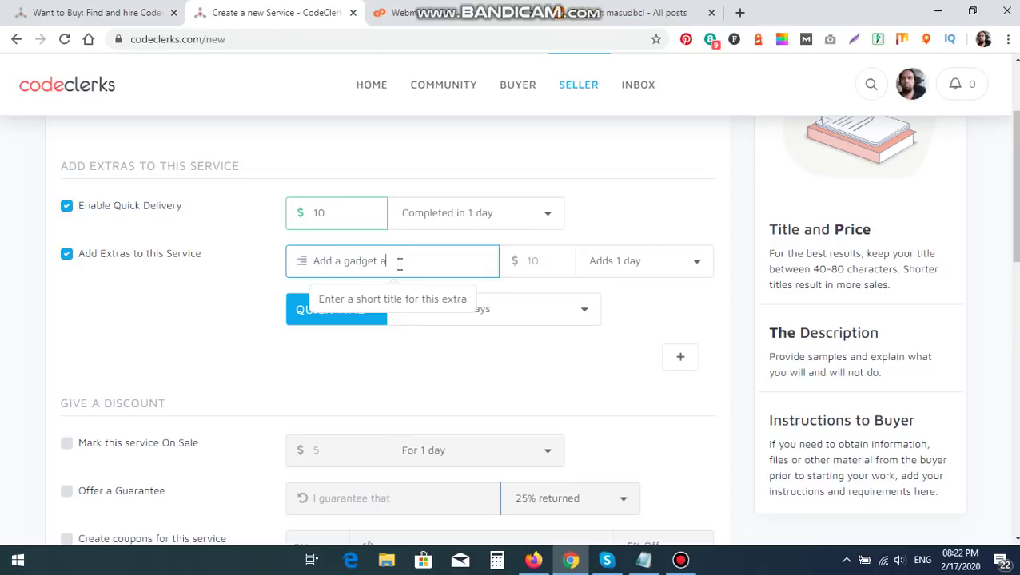
type("dd a gadget option add up to")
key("BackSpace")
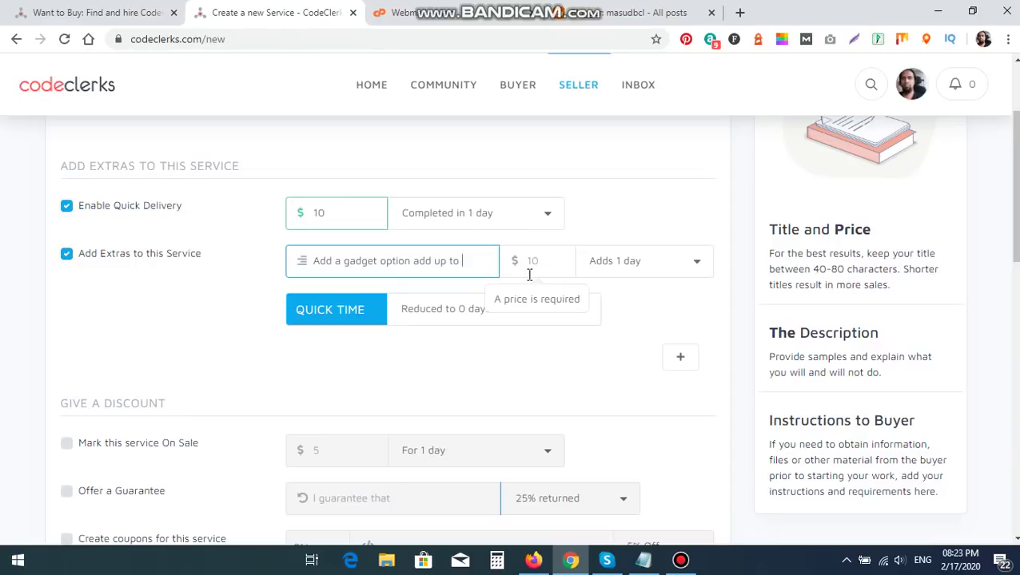
left_click(548, 262)
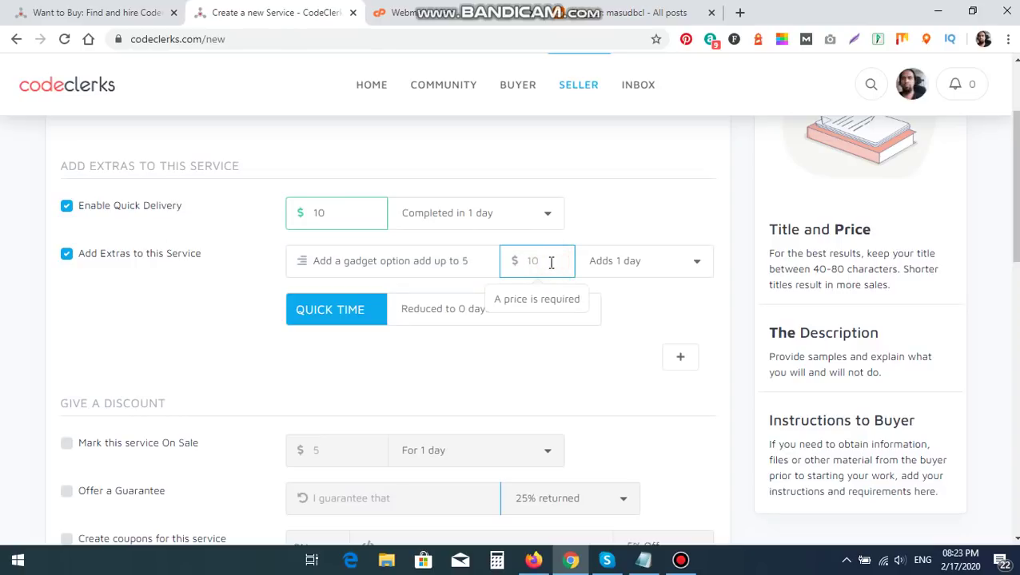
type("10")
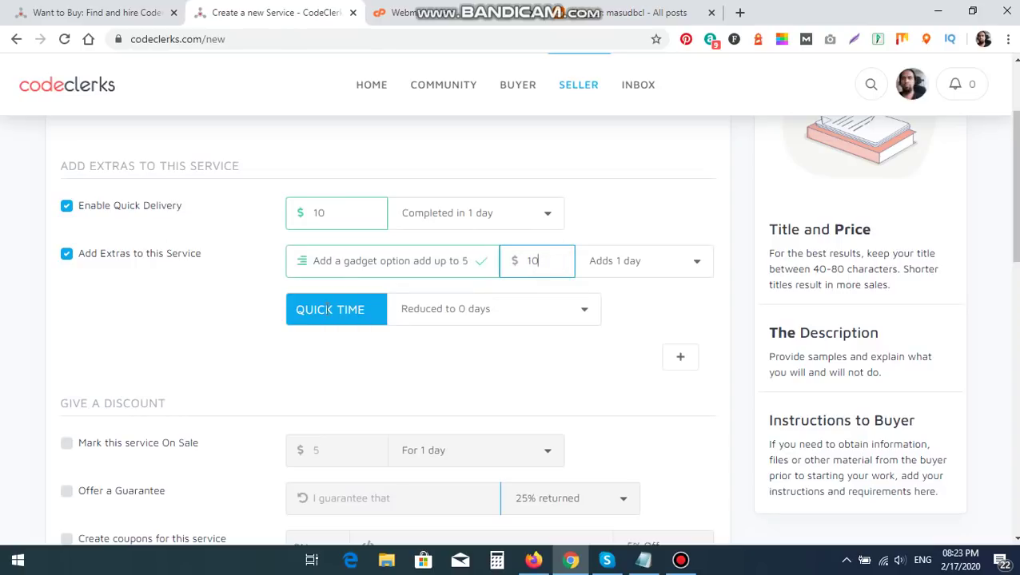
left_click(472, 312)
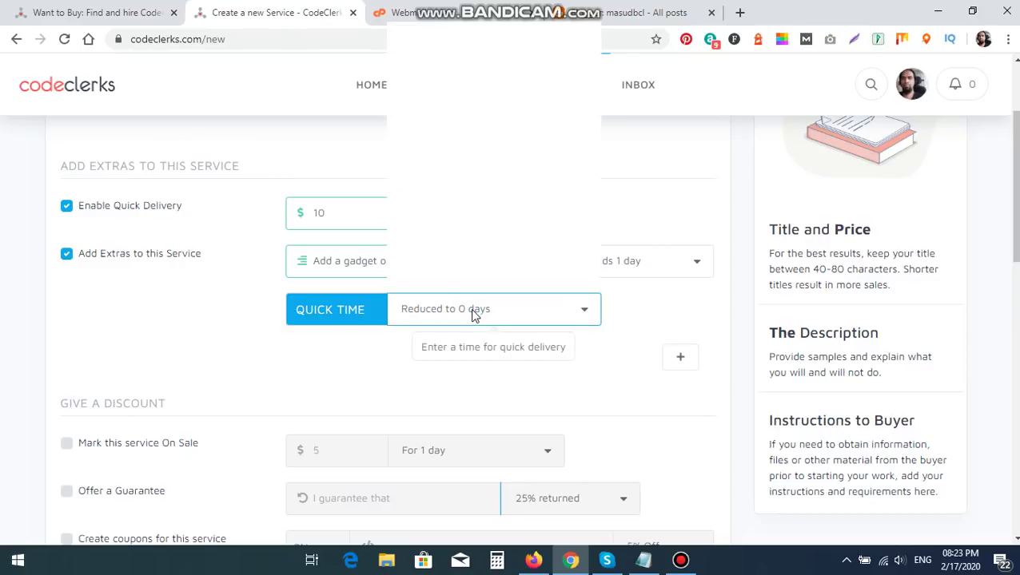
left_click(460, 43)
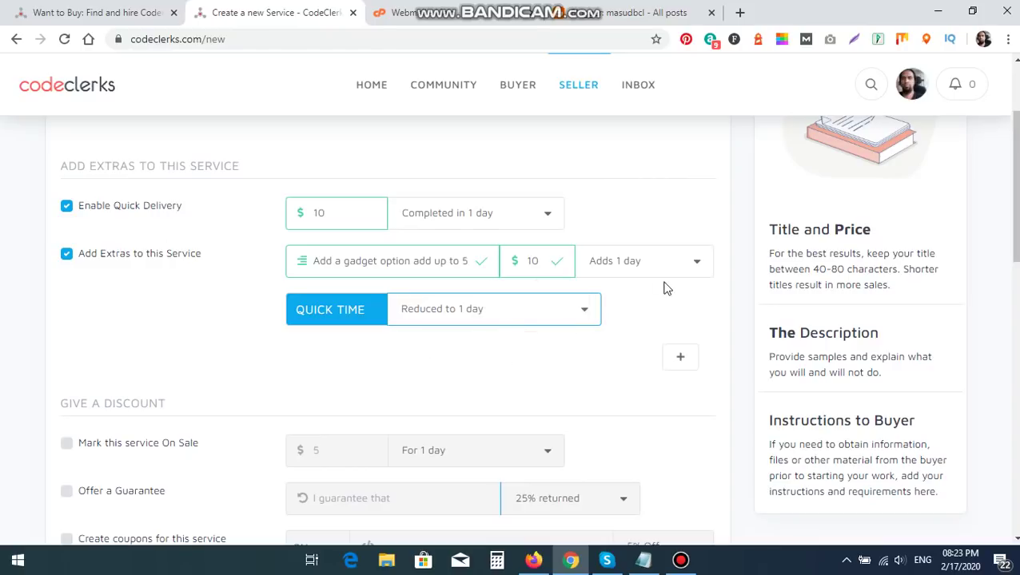
Step: Add a second extra, "Stats and traffic and Visitor analyses of Blogger dashboard", for $10 with quick time reduced to 1 day
left_click(681, 358)
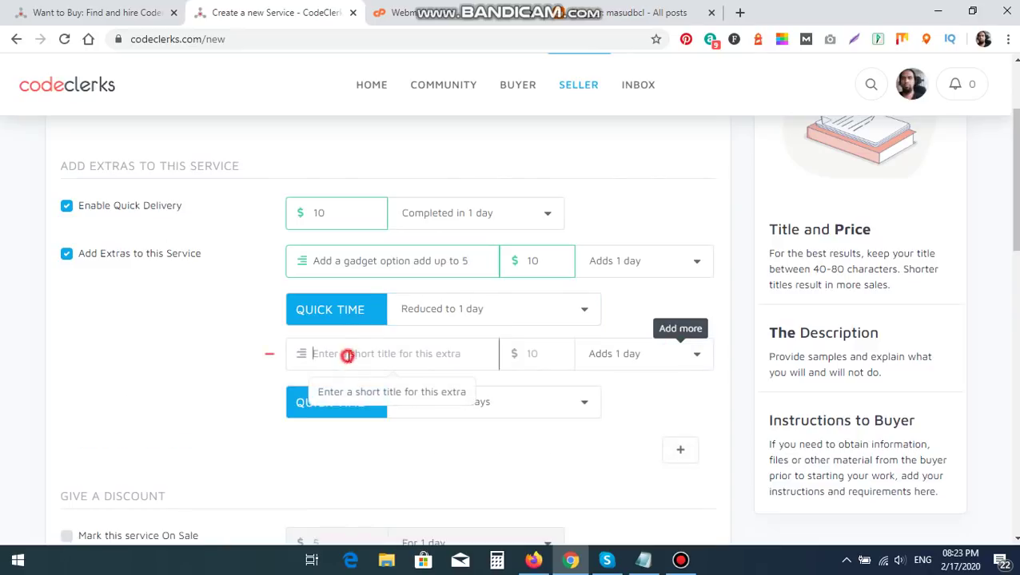
type("Sta")
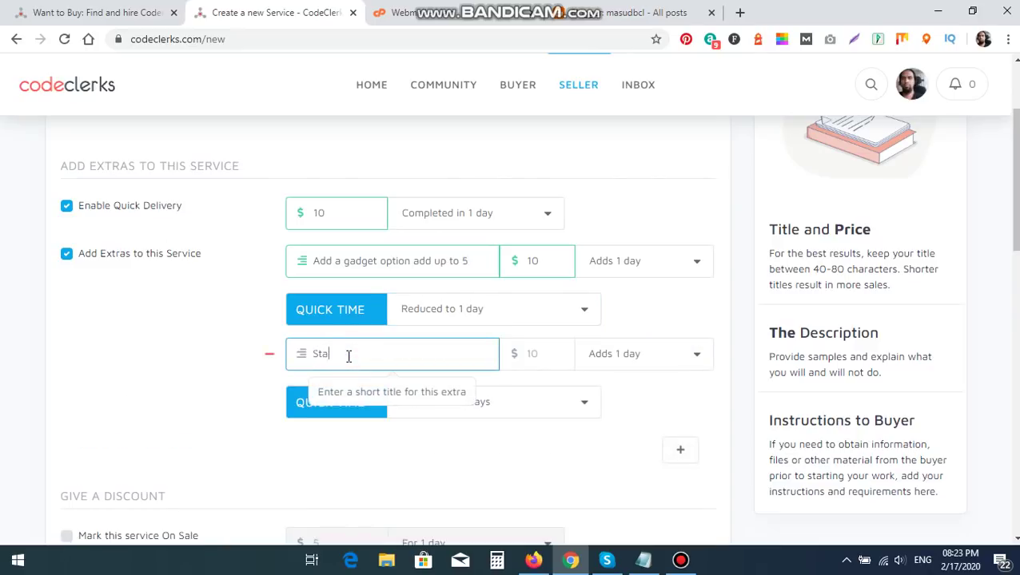
type("ts and traffic and Visitor")
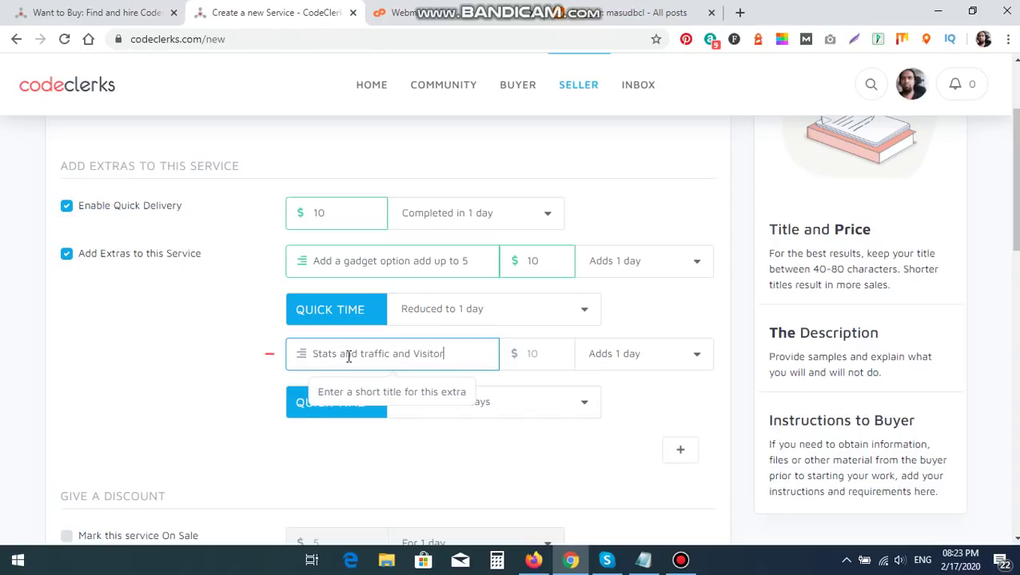
type(" analyses of B")
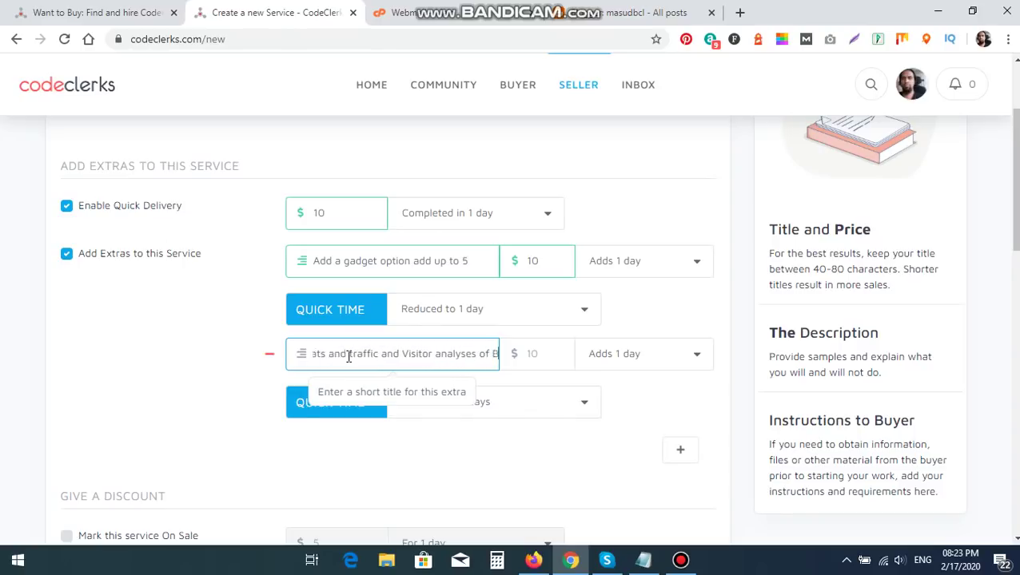
type("logger dashboard")
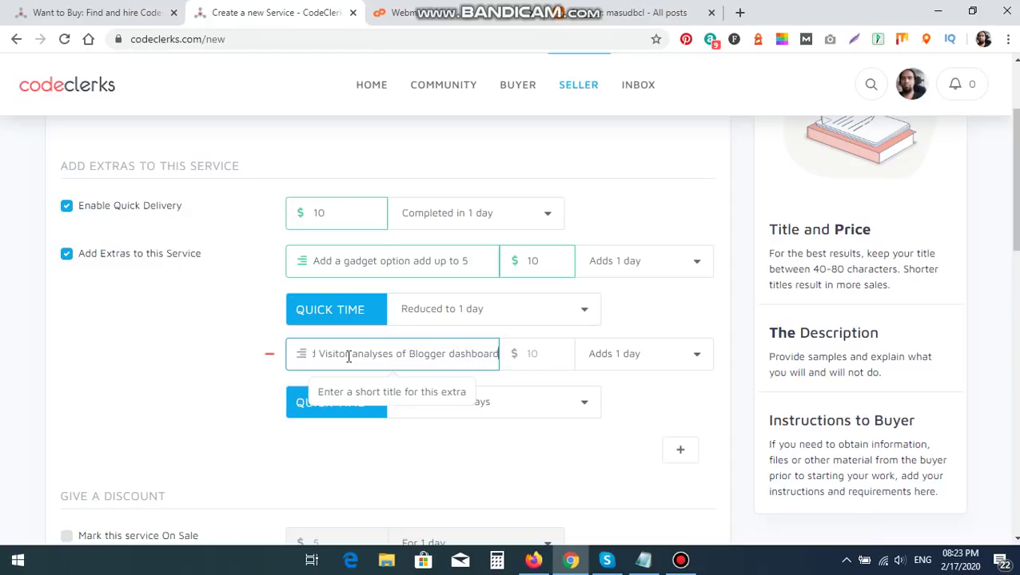
key("Tab")
type("10")
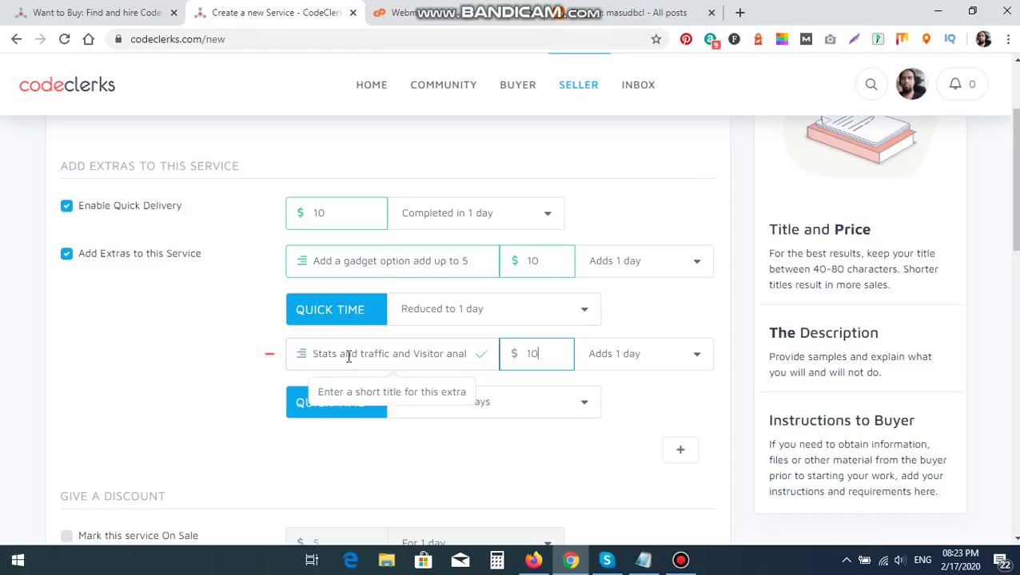
left_click(505, 405)
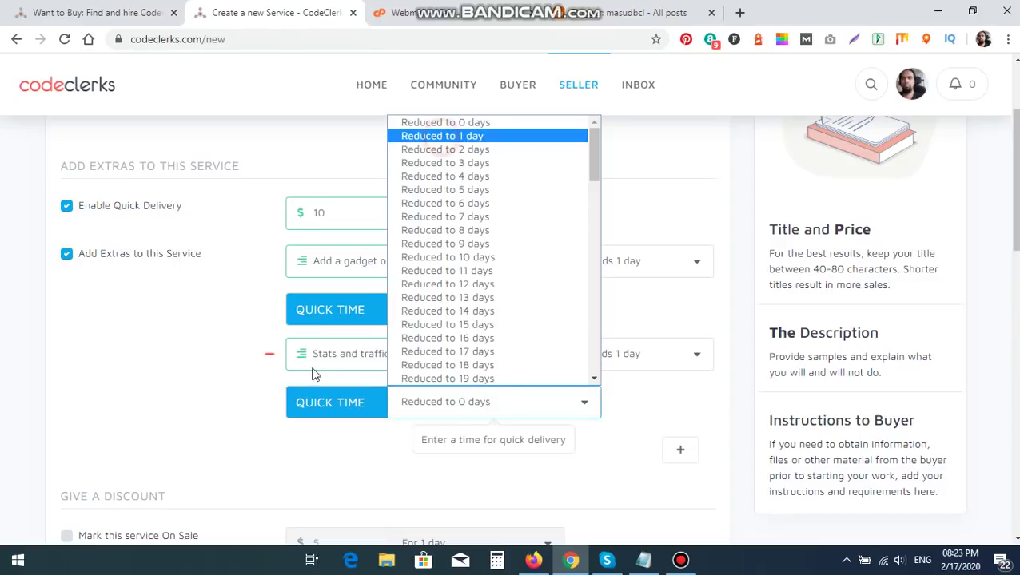
left_click(442, 137)
left_click(221, 379)
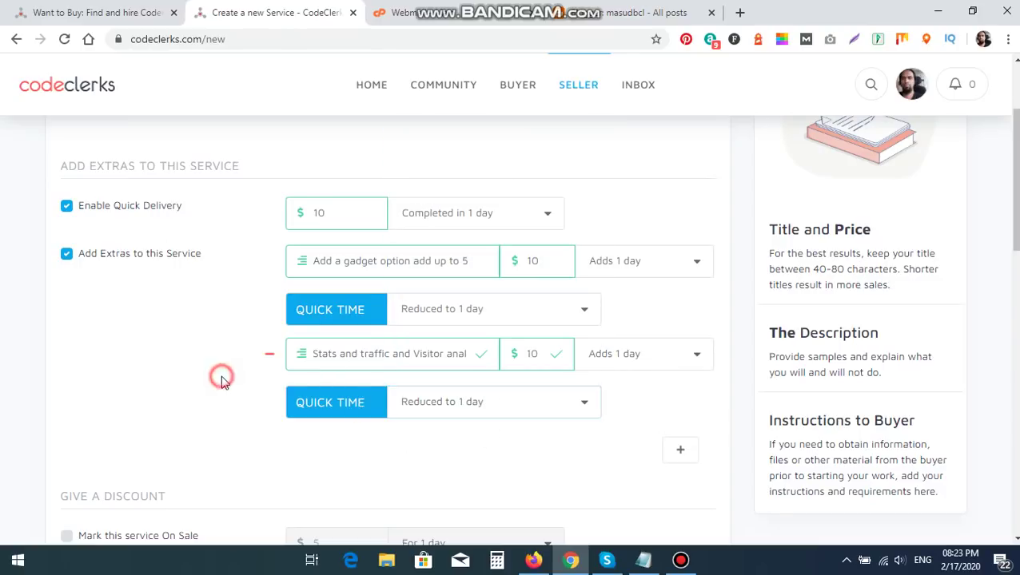
Step: Add a third extra, "Blogger Template change", for $5 with quick time reduced to 1 day
scroll(715, 468, "down", 2)
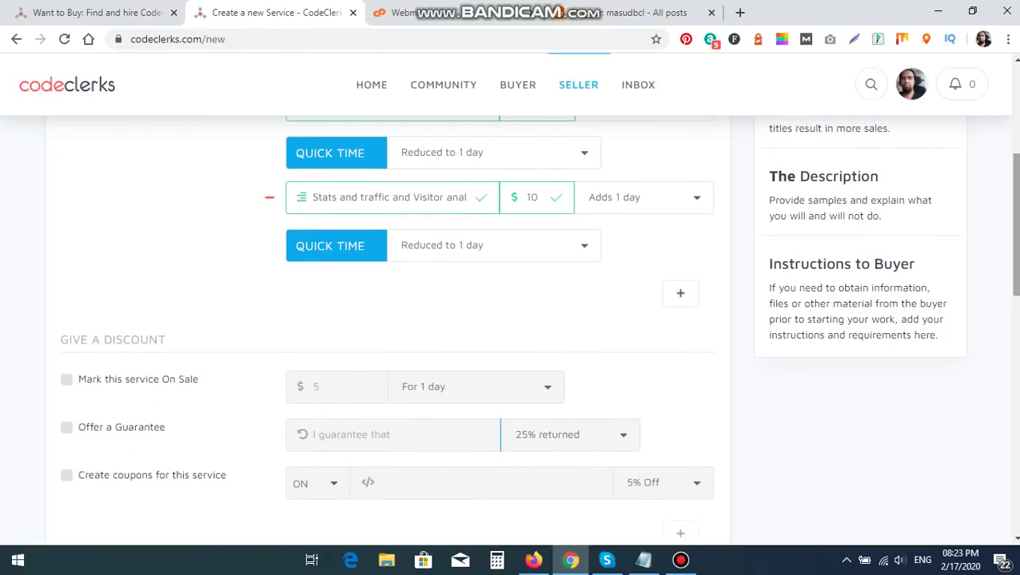
left_click(680, 293)
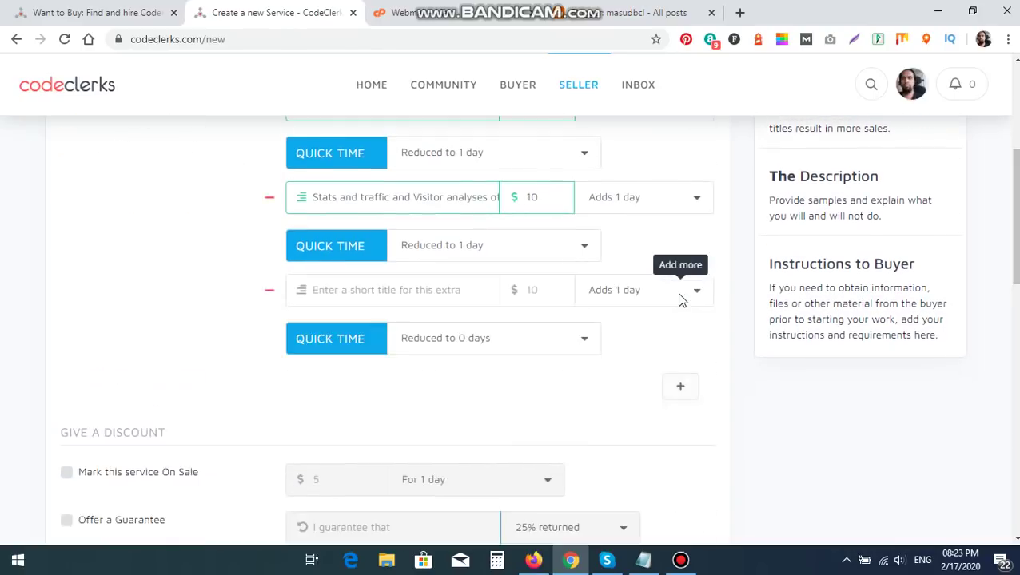
left_click(358, 288)
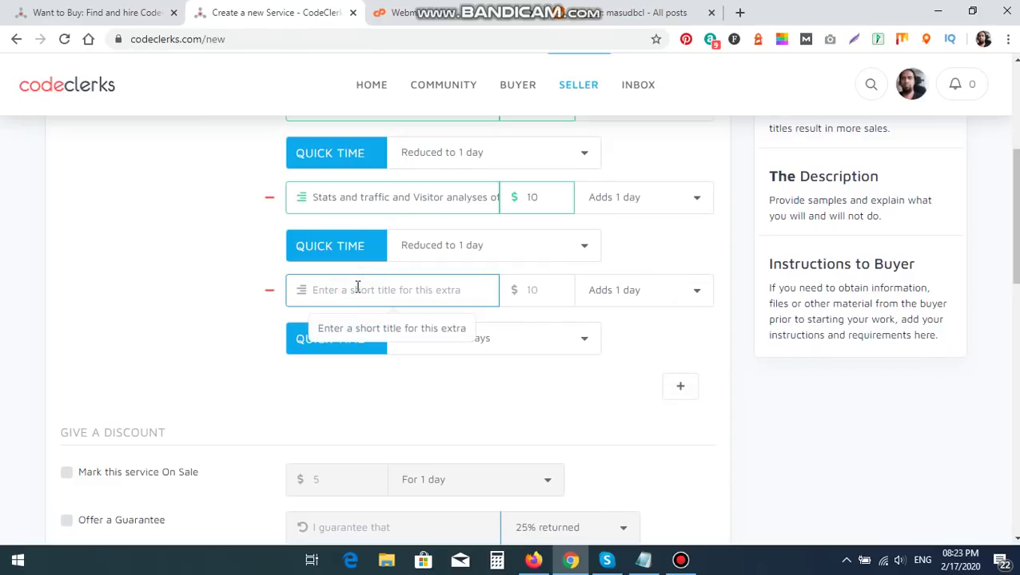
type("Blogger Te")
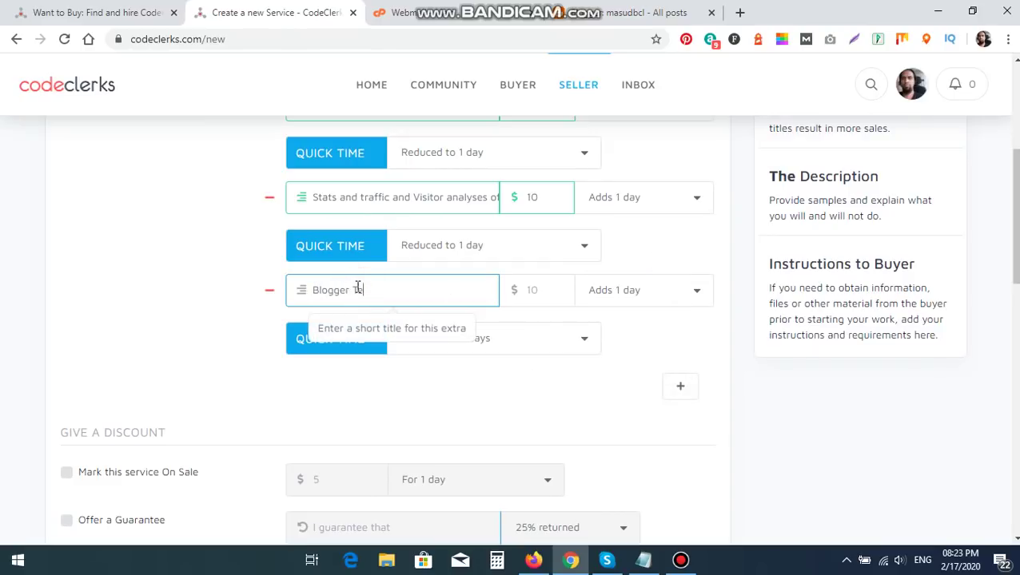
type("mplate change")
left_click(535, 289)
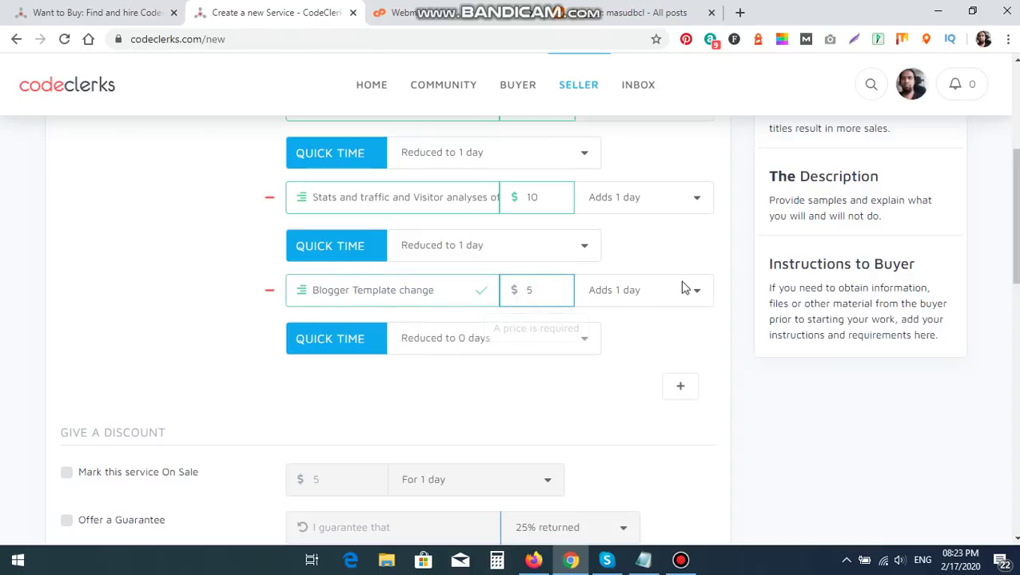
left_click(512, 344)
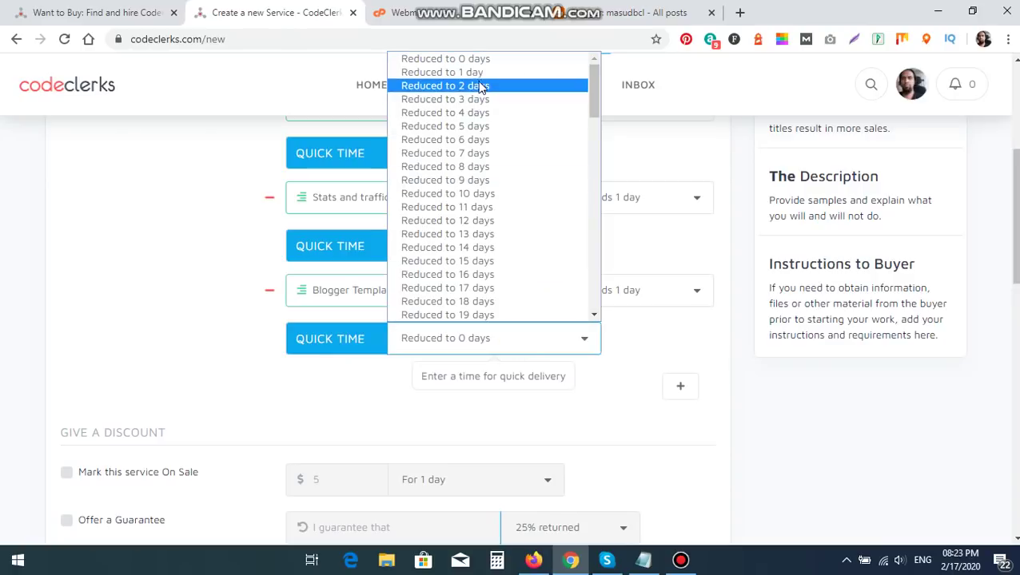
left_click(472, 71)
Step: Offer a guarantee reading "If you are not happy" with 30% returned
scroll(592, 342, "down", 2)
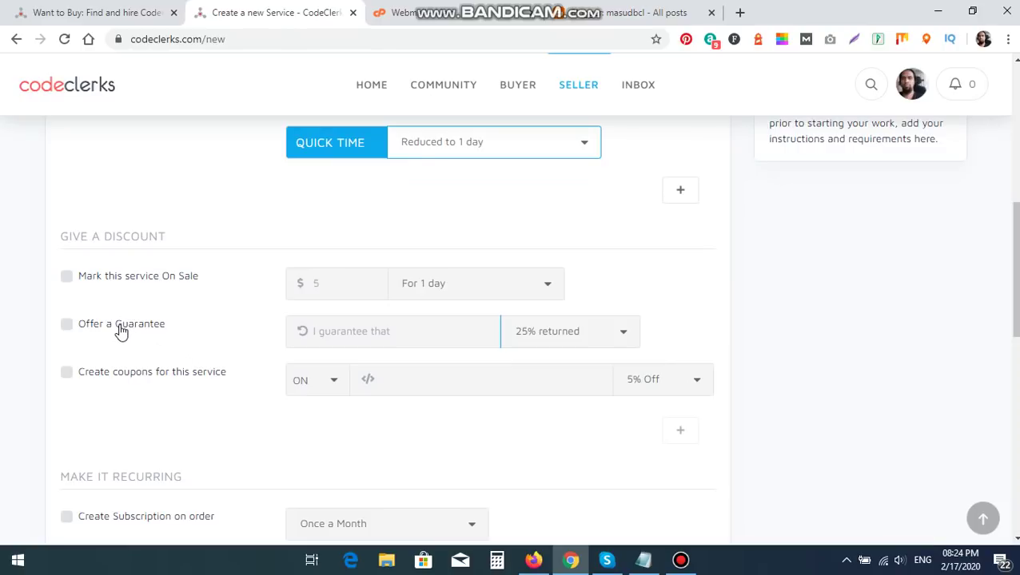
left_click(67, 326)
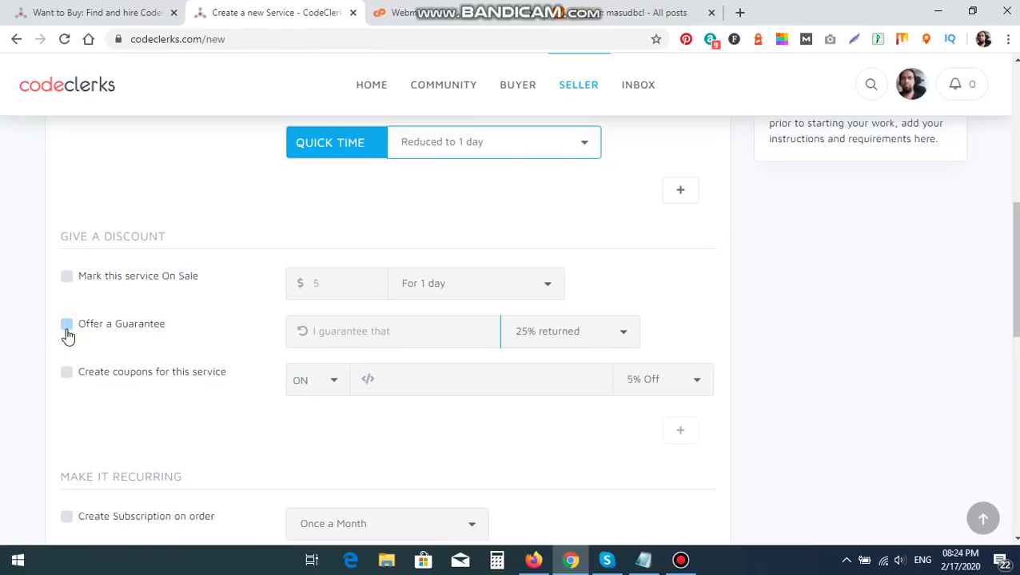
left_click(429, 336)
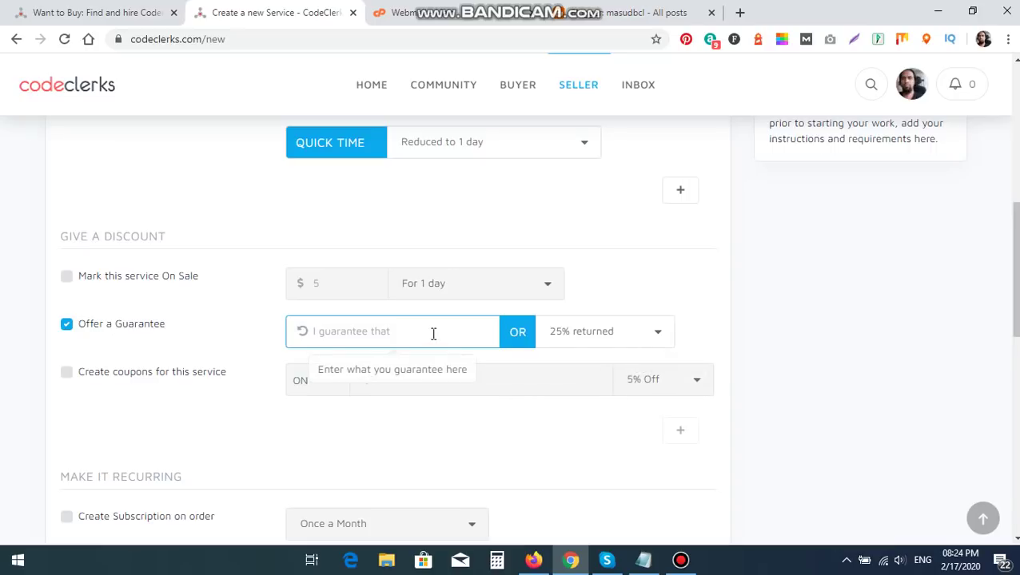
type("If you are not happy")
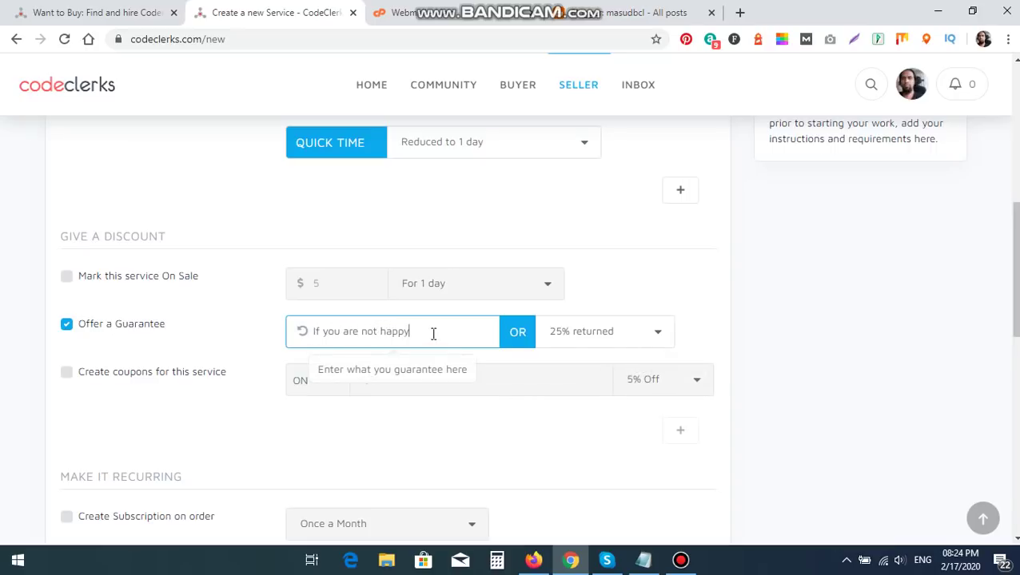
left_click(240, 428)
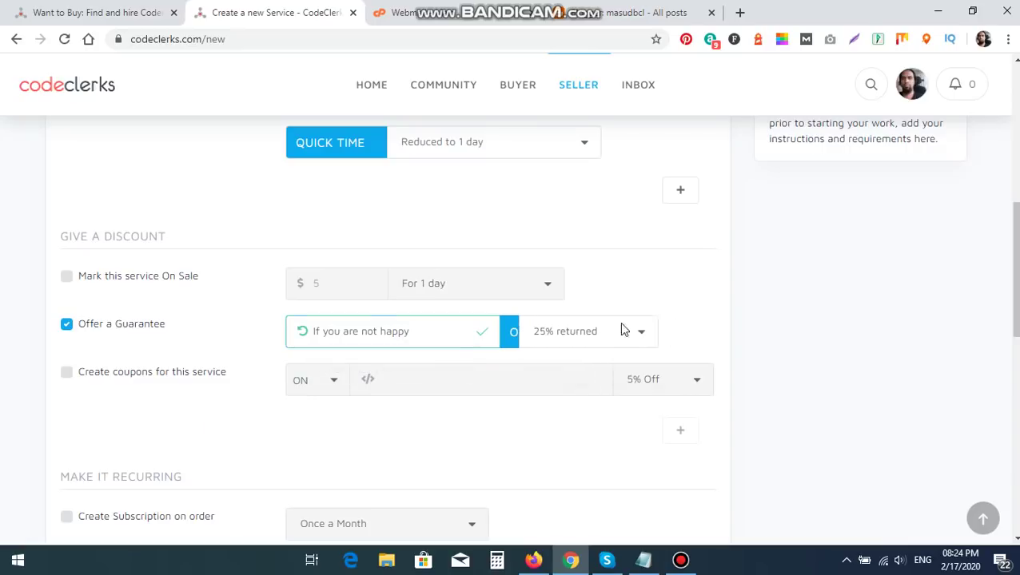
left_click(589, 332)
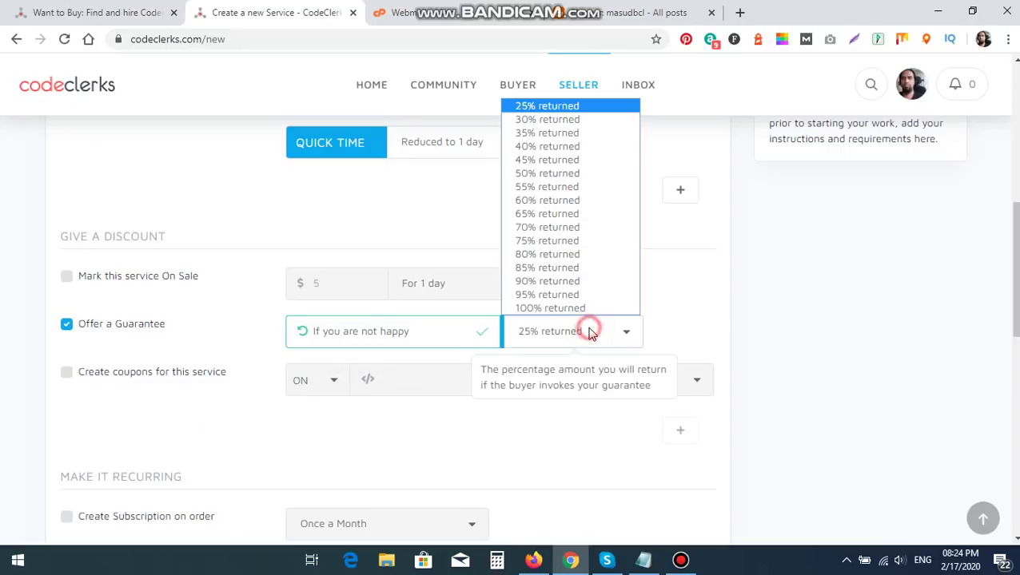
left_click(549, 121)
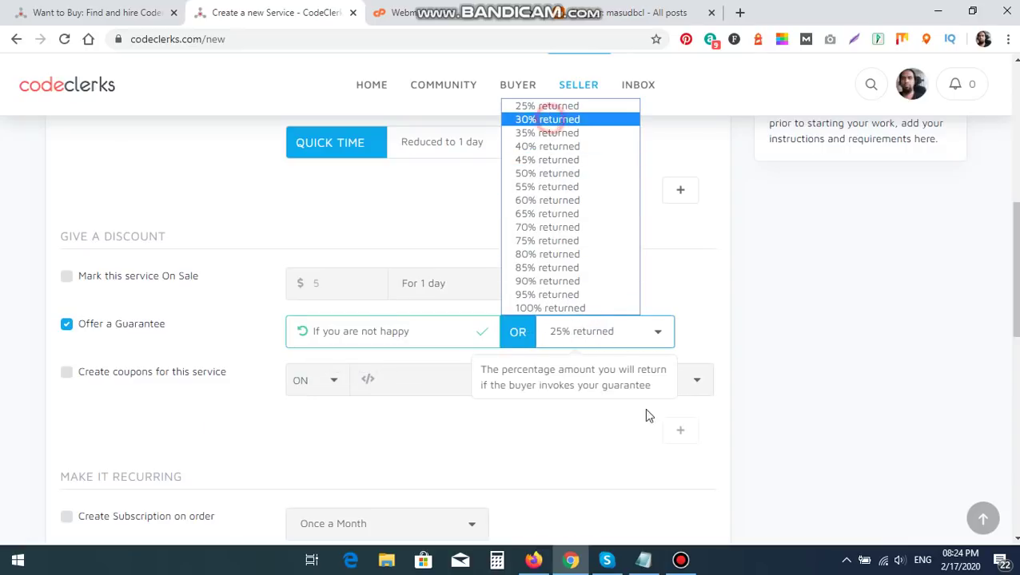
left_click(578, 342)
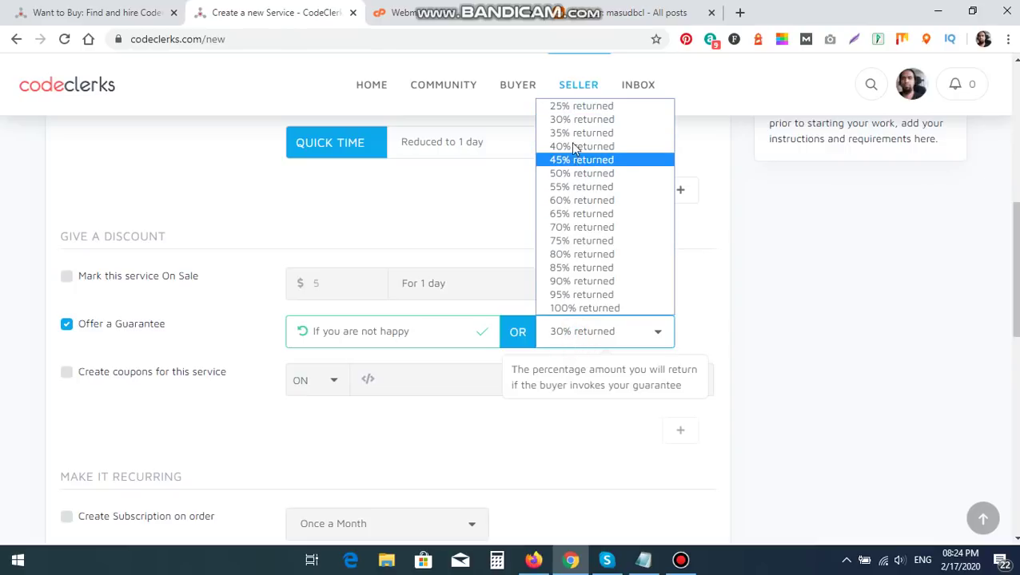
left_click(549, 121)
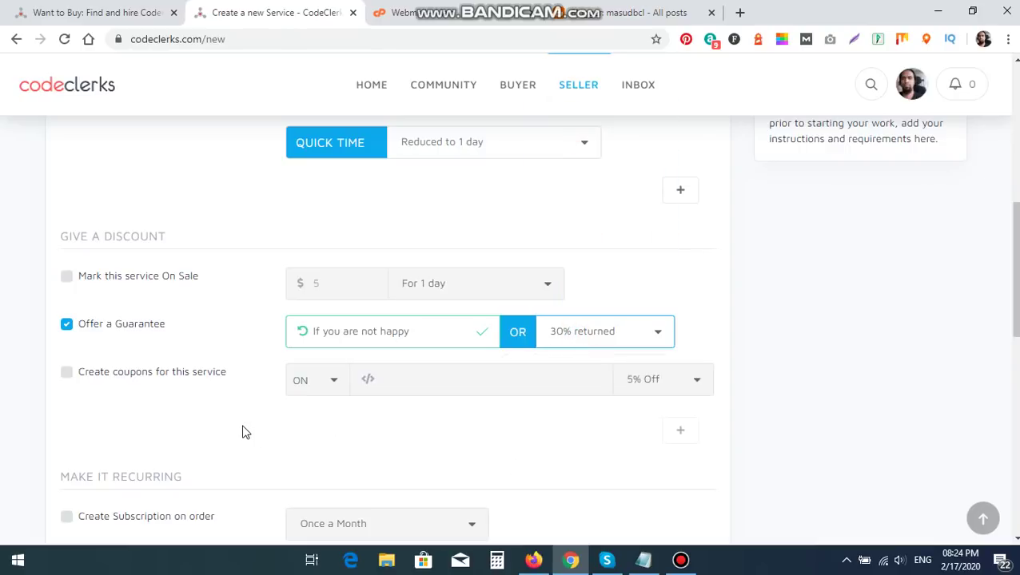
Step: Look up coupon.com in a new browser tab and return to the service form
scroll(512, 327, "down", 3)
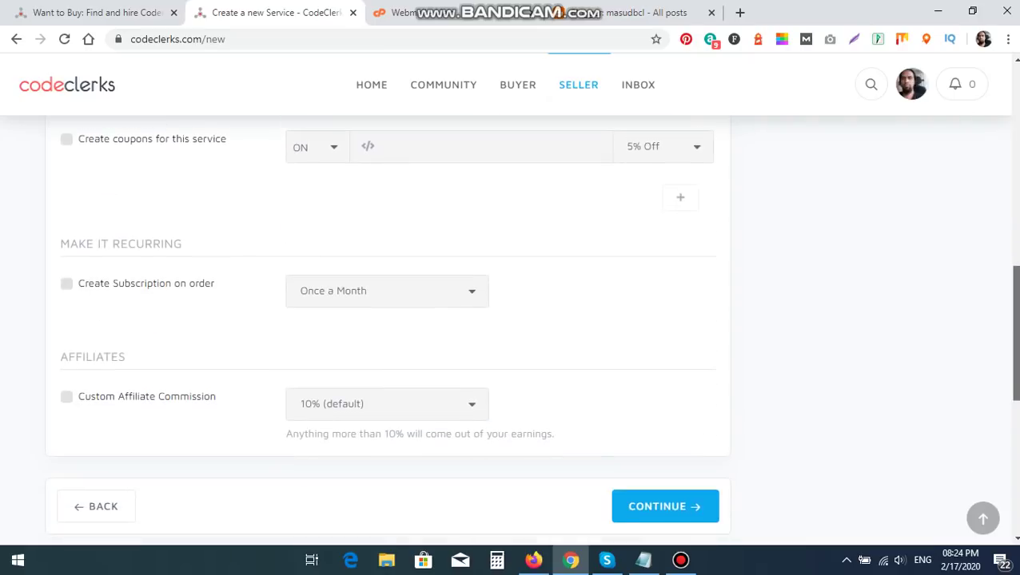
scroll(511, 328, "up", 1)
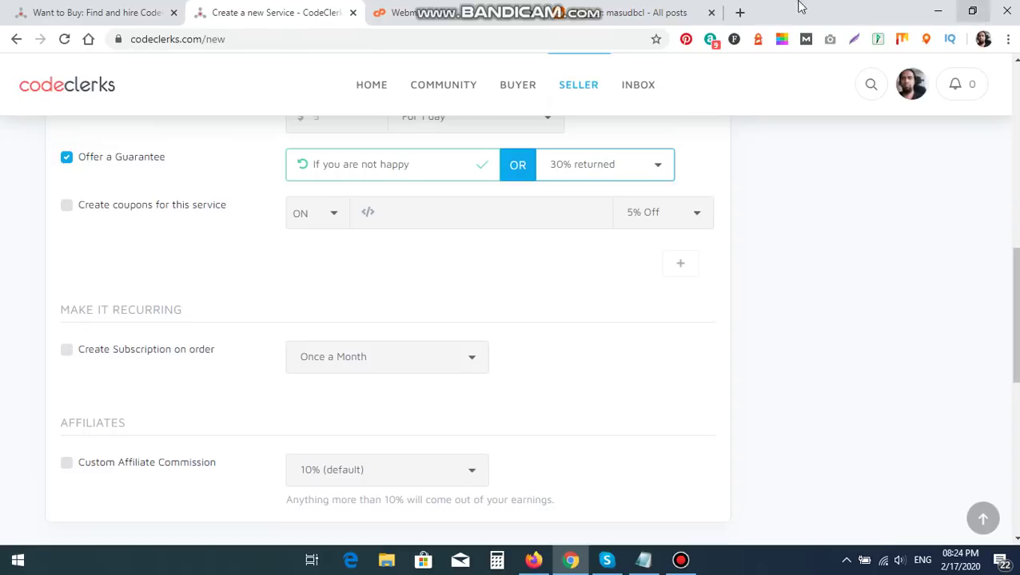
left_click(740, 15)
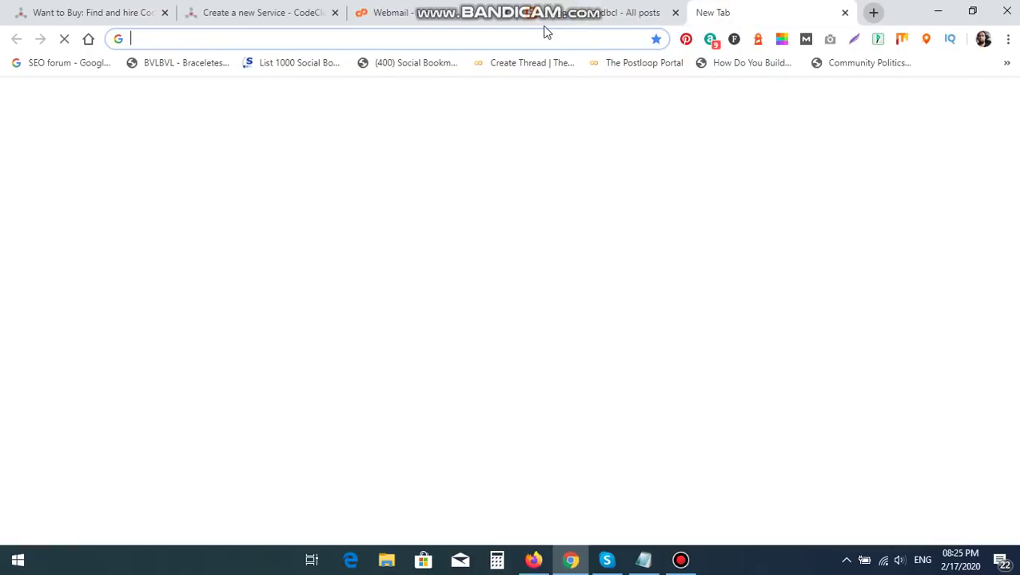
left_click(535, 40)
type("coupon.com")
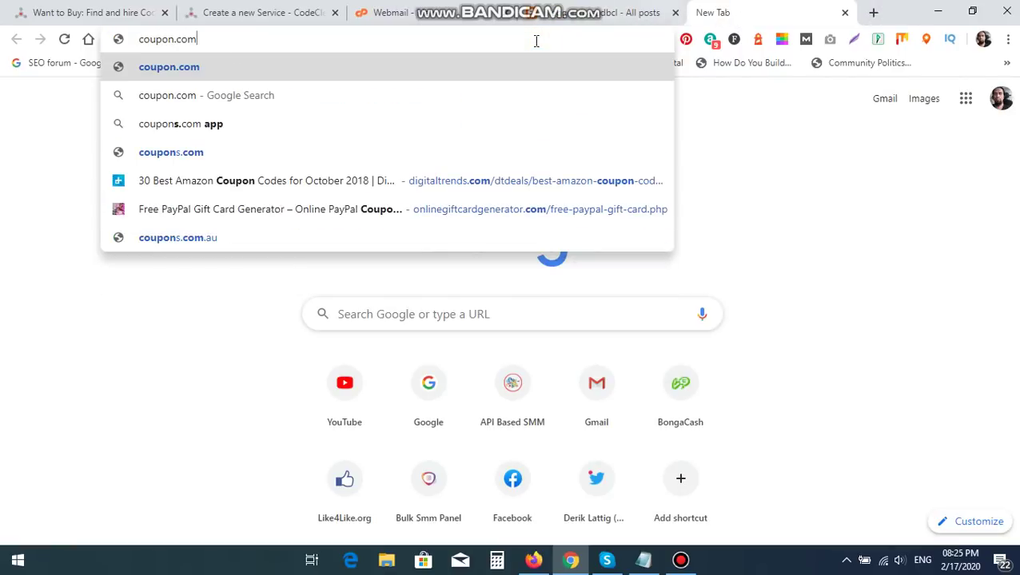
key("Return")
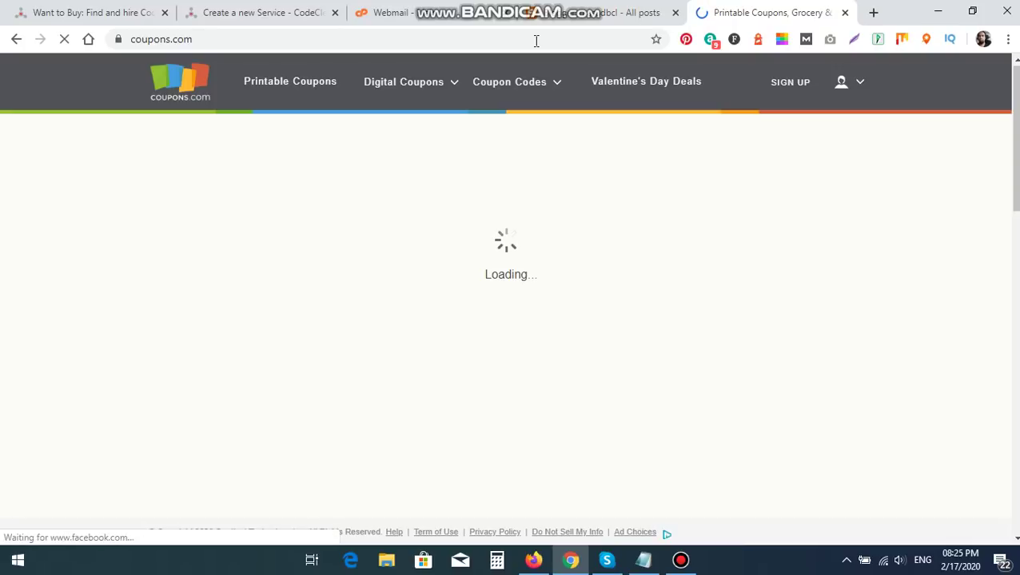
left_click(210, 9)
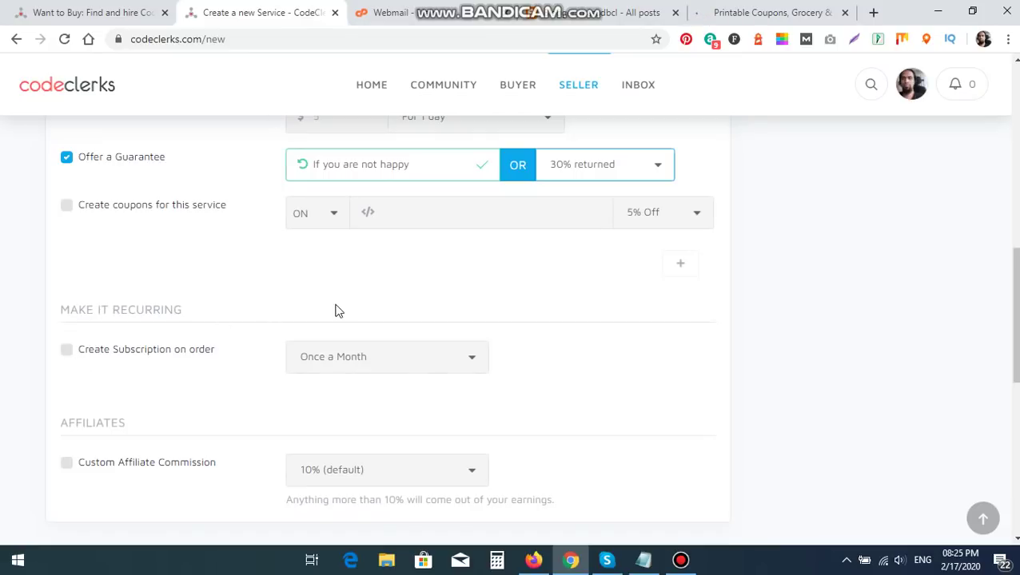
Step: Enable custom affiliate commission at the default 10% and continue to the description in the content stage
left_click_drag(1013, 313, 1013, 361)
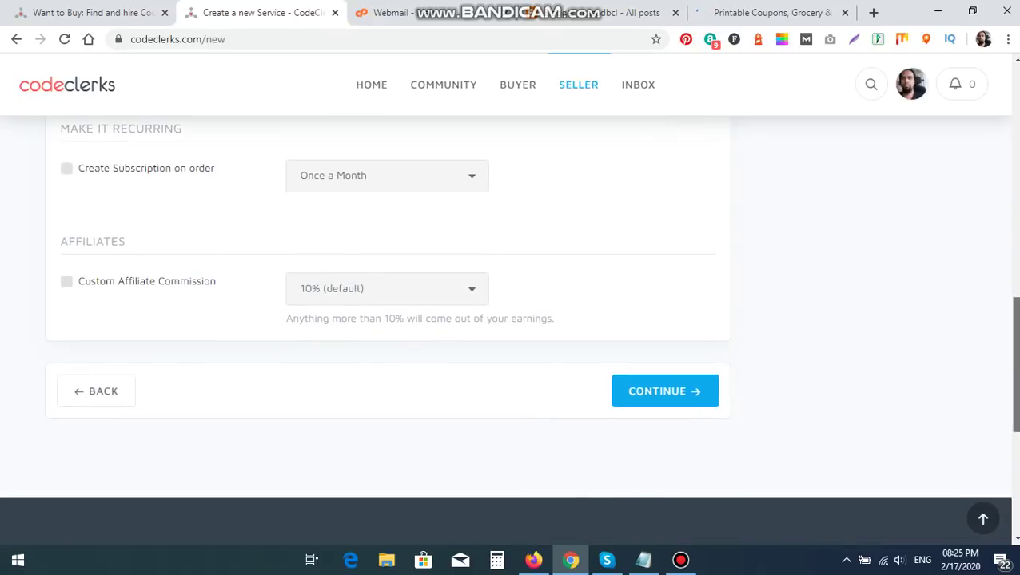
left_click(67, 283)
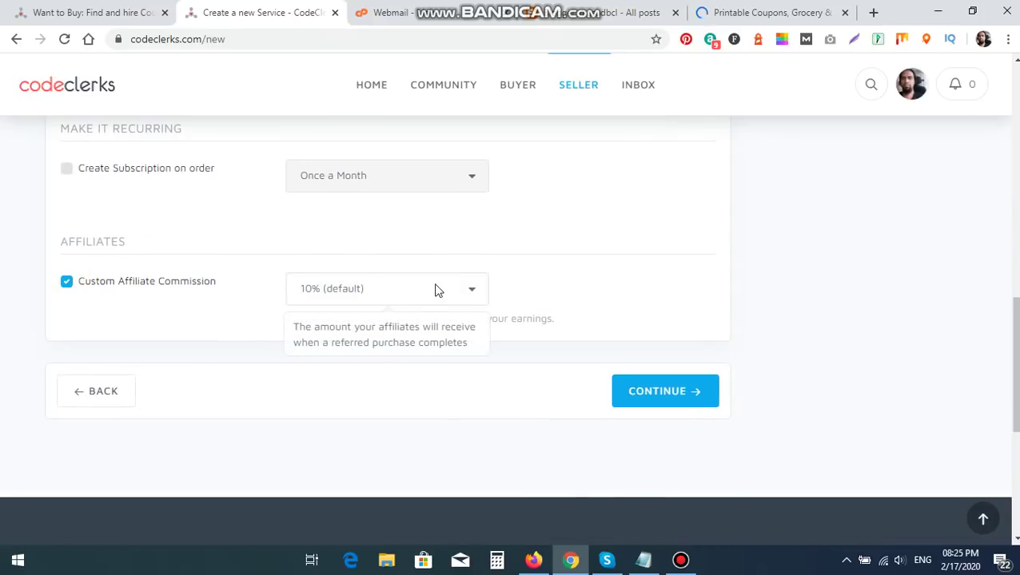
left_click(436, 290)
left_click(436, 290)
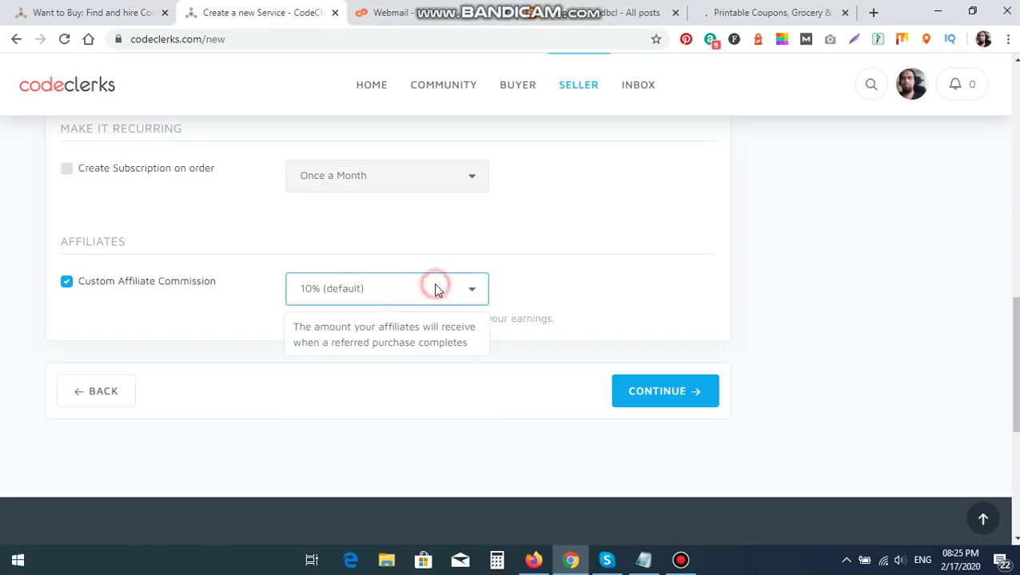
left_click(211, 338)
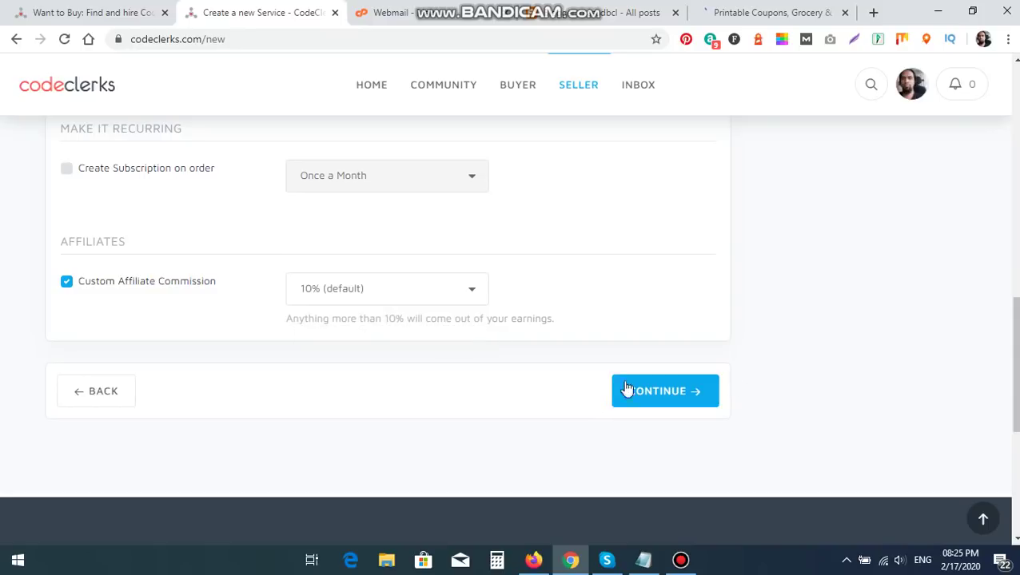
left_click(652, 395)
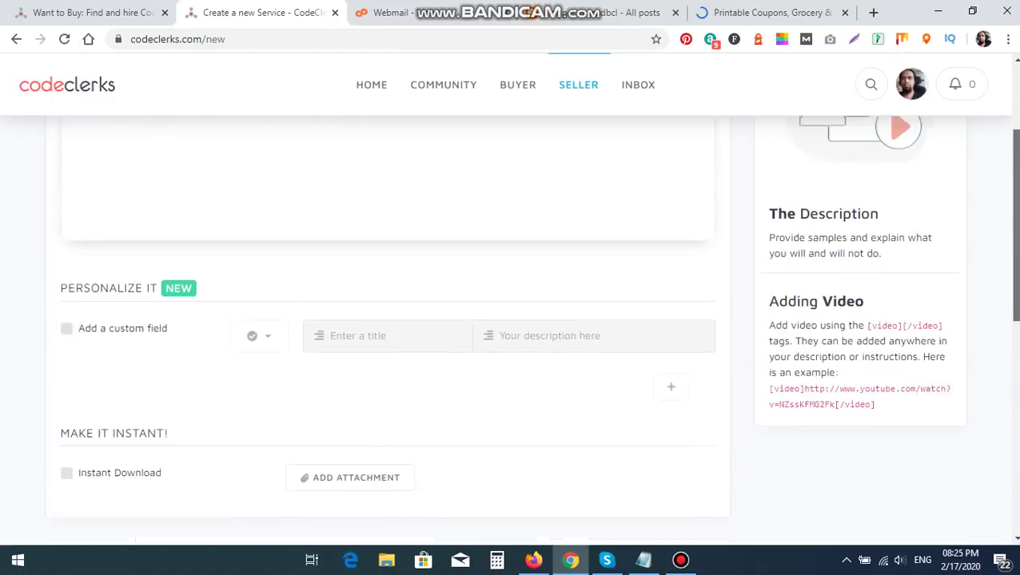
left_click(415, 237)
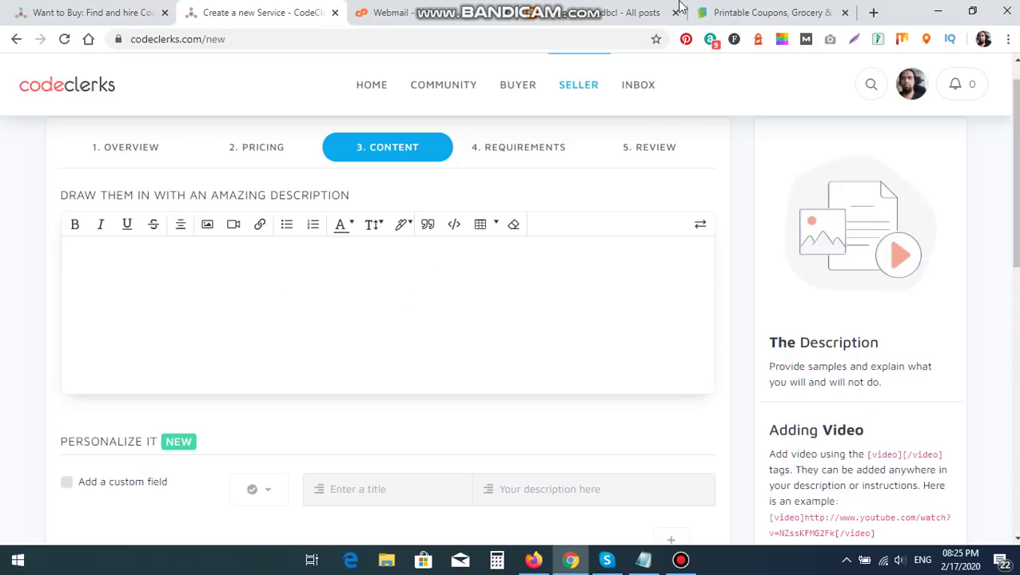
Step: Look over the printable coupon offers on the coupons.com home page and return to the CodeClerks service form
left_click(807, 9)
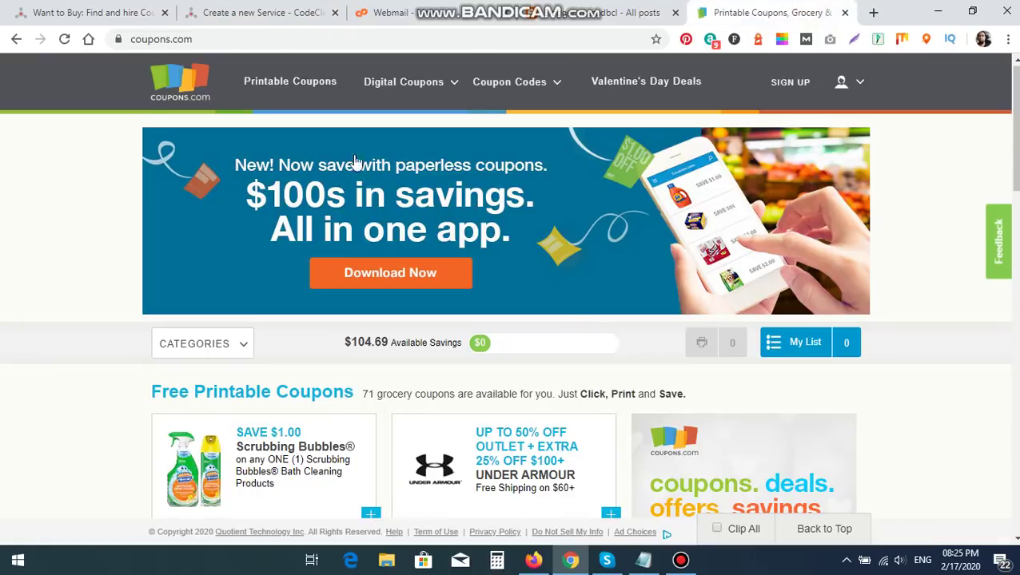
scroll(1013, 144, "down", 1)
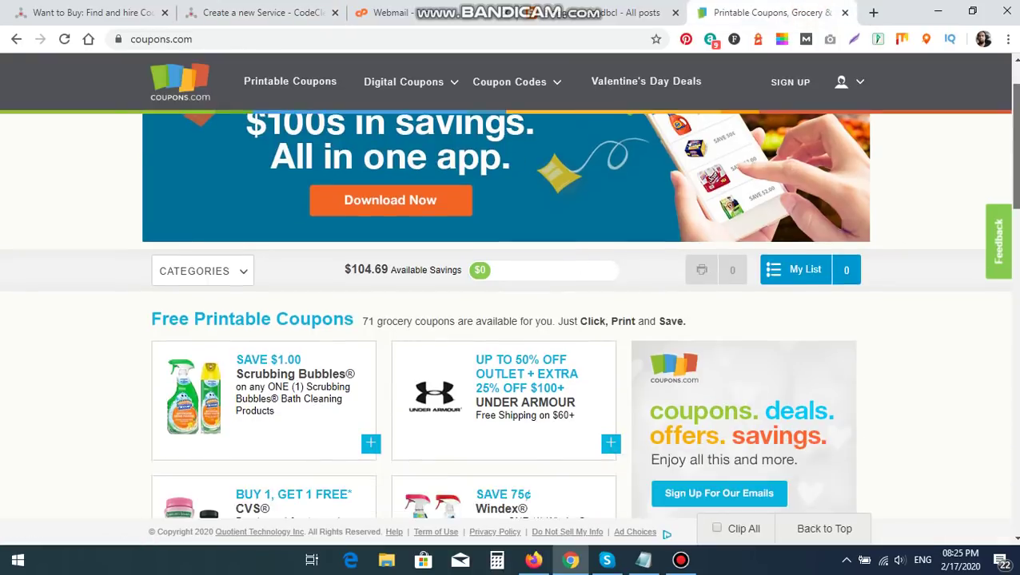
mouse_move(1014, 180)
left_mouse_down()
mouse_move(1015, 311)
mouse_move(1015, 163)
left_mouse_up()
mouse_move(409, 7)
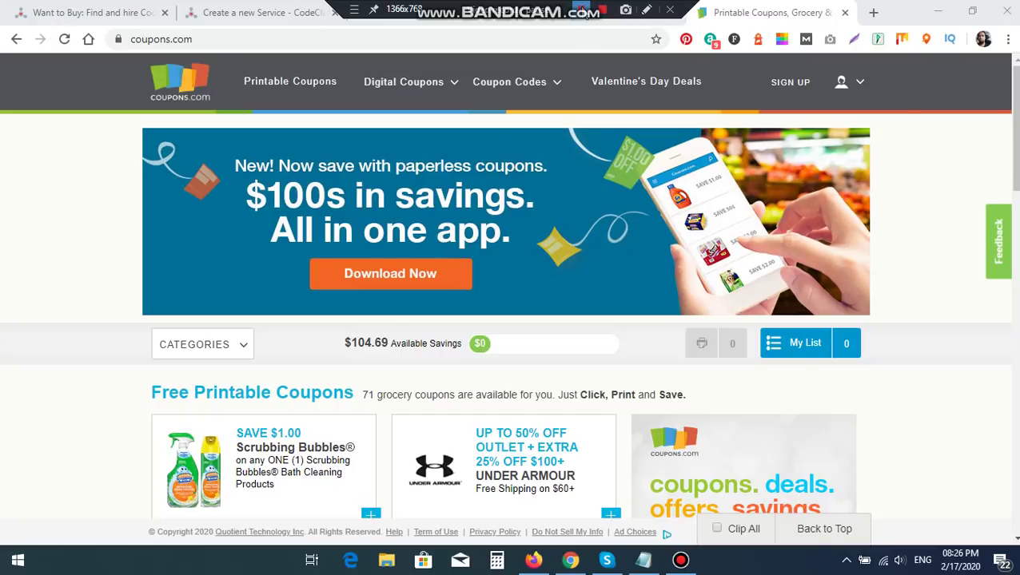
key("ctrl+2")
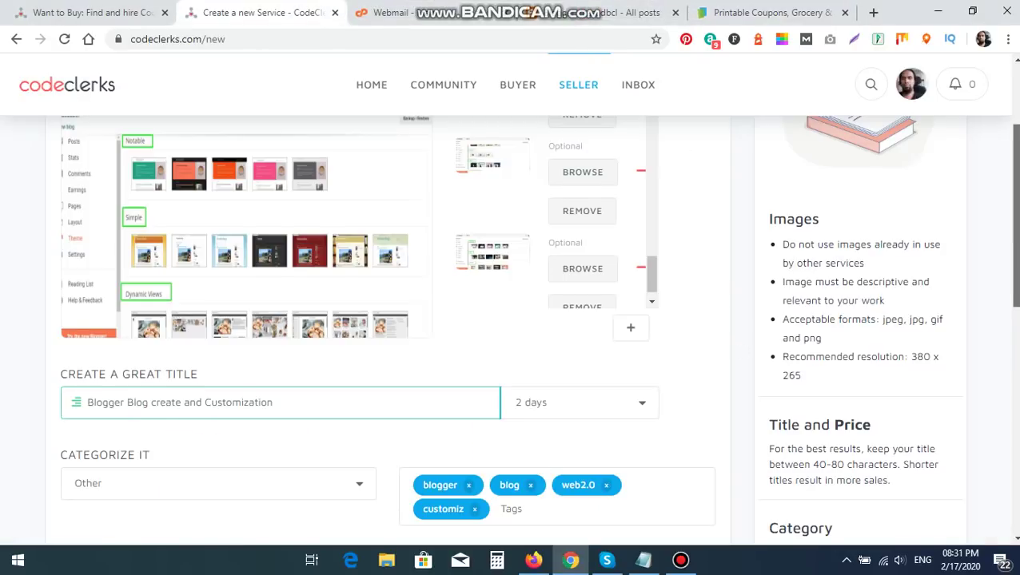
Step: Check the service's overview, pricing and content stages, and the list of materials the buyer must supply in the requirements stage
scroll(539, 329, "up", 2)
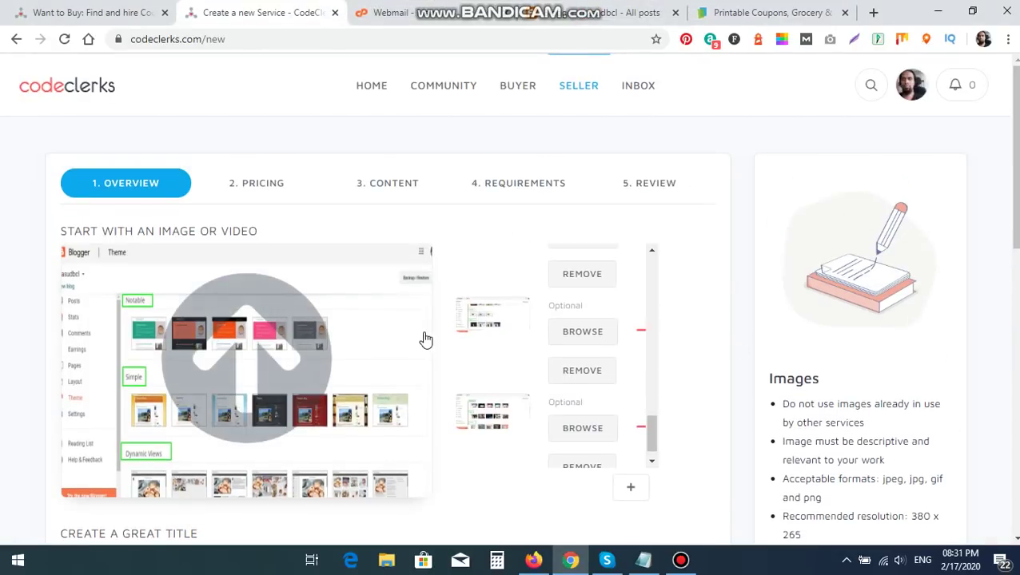
left_click(259, 184)
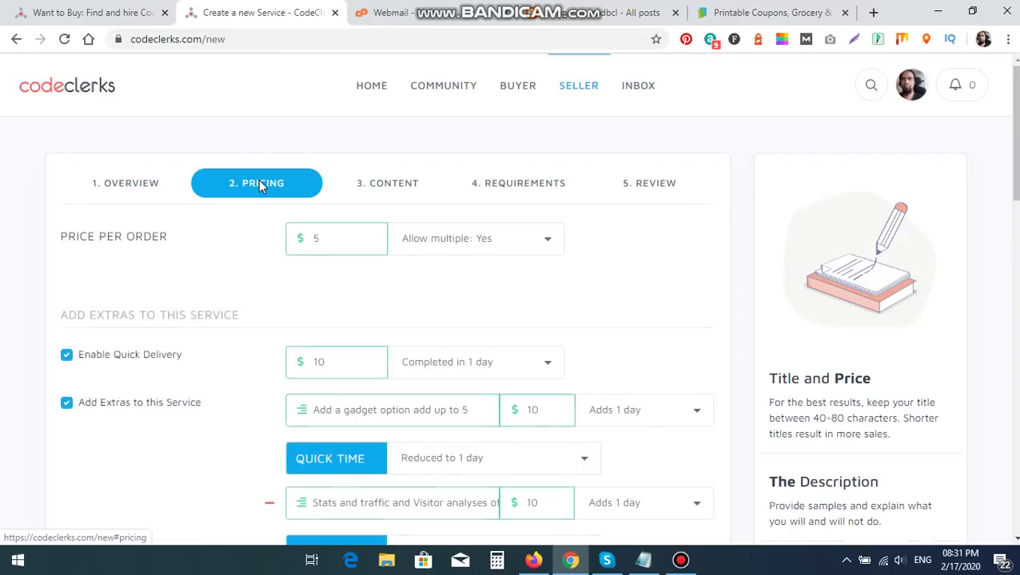
left_click(396, 185)
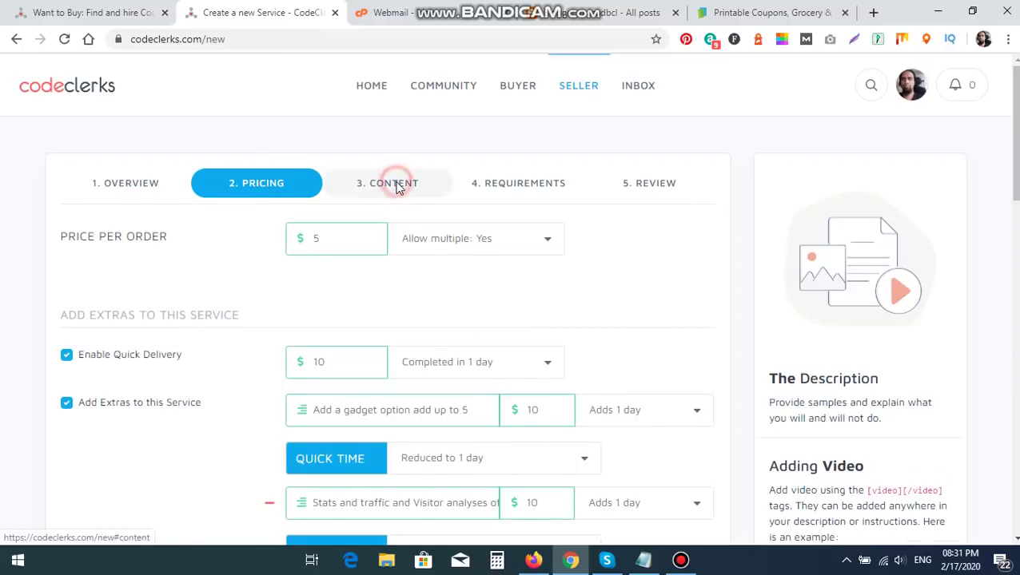
left_click(531, 181)
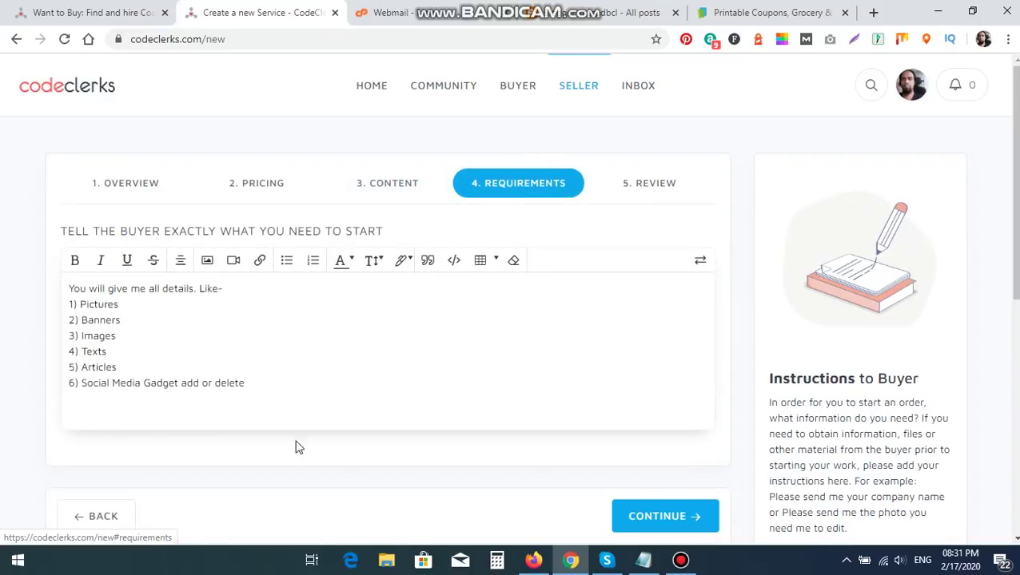
left_click(298, 371)
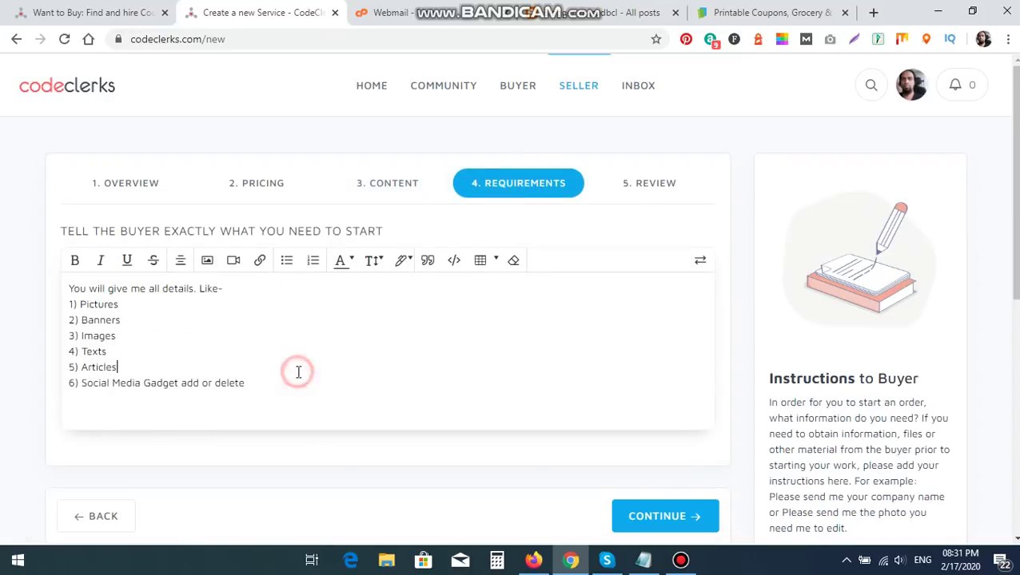
Step: Submit the "Blogger Blog create and Customization" service from the review stage and read the submission message
left_click(655, 184)
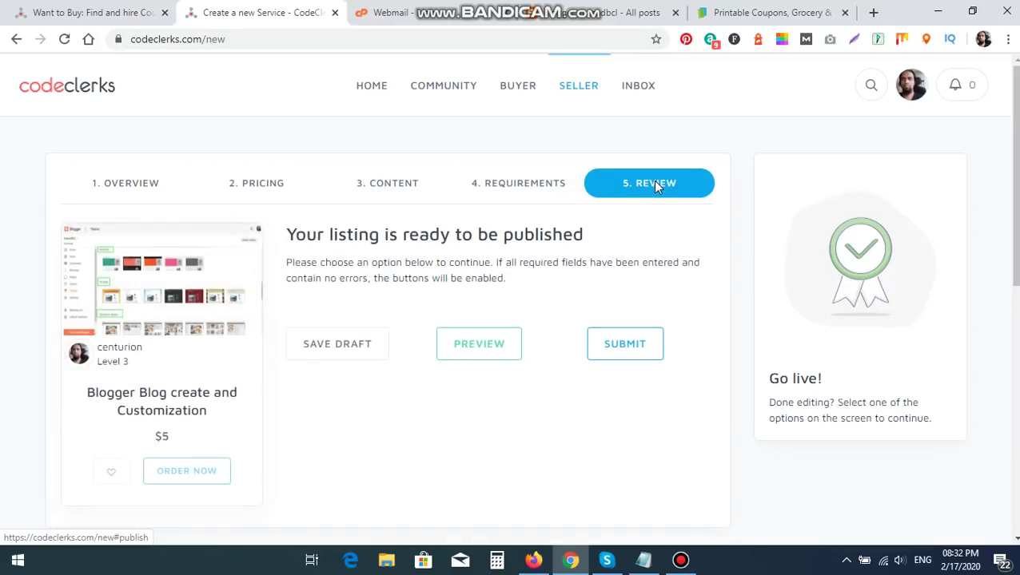
left_click(640, 345)
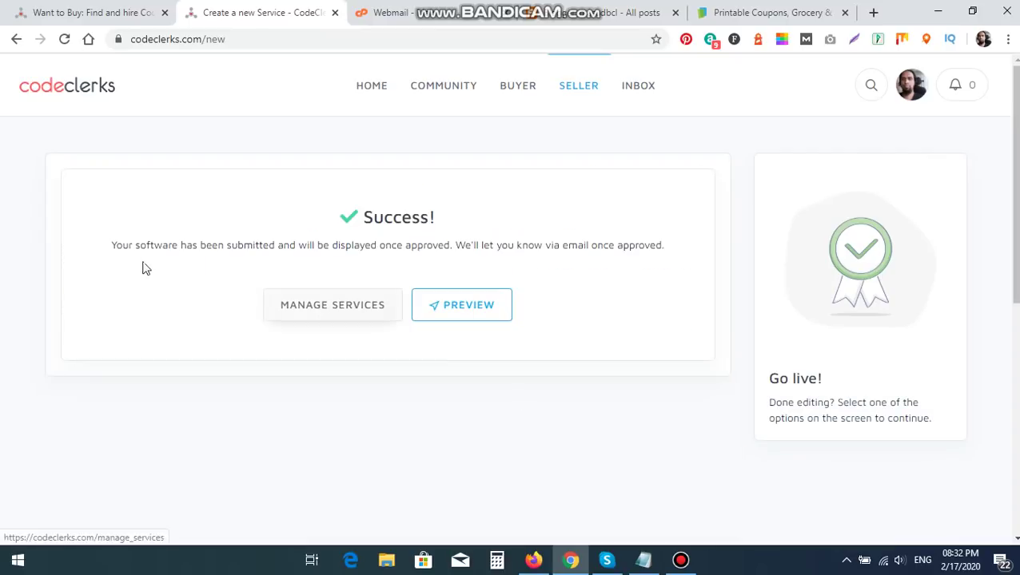
left_click(109, 244)
left_click_drag(201, 245, 671, 251)
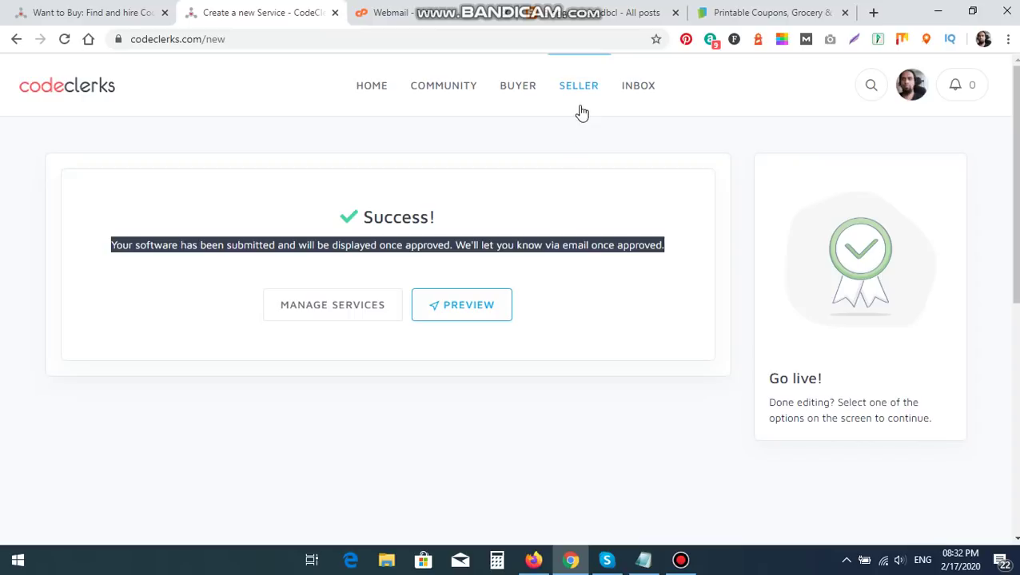
mouse_move(580, 102)
mouse_move(581, 134)
left_click(157, 246)
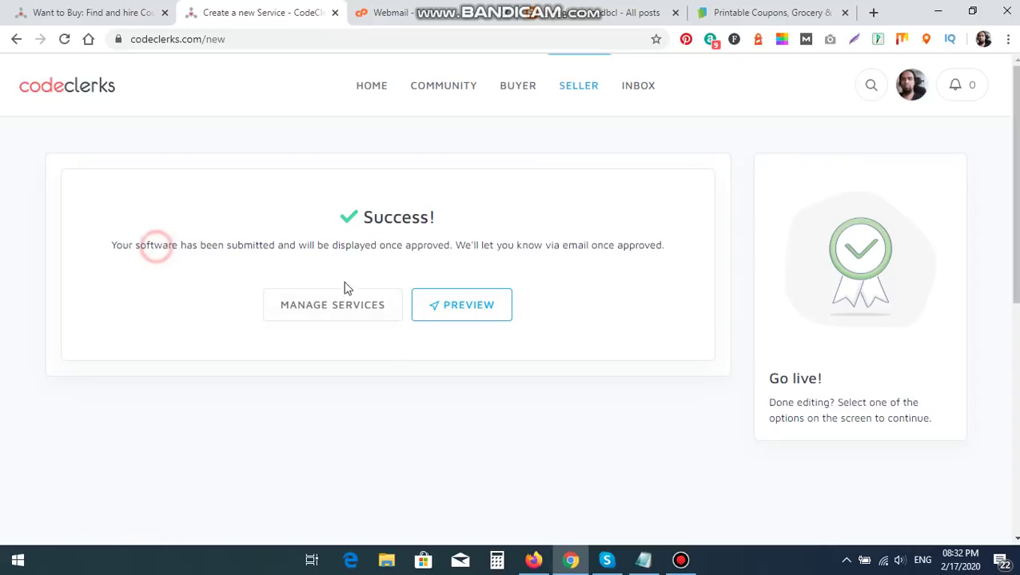
Step: Open the service management page and examine the submitted service's entry and the account's total views
left_click(309, 314)
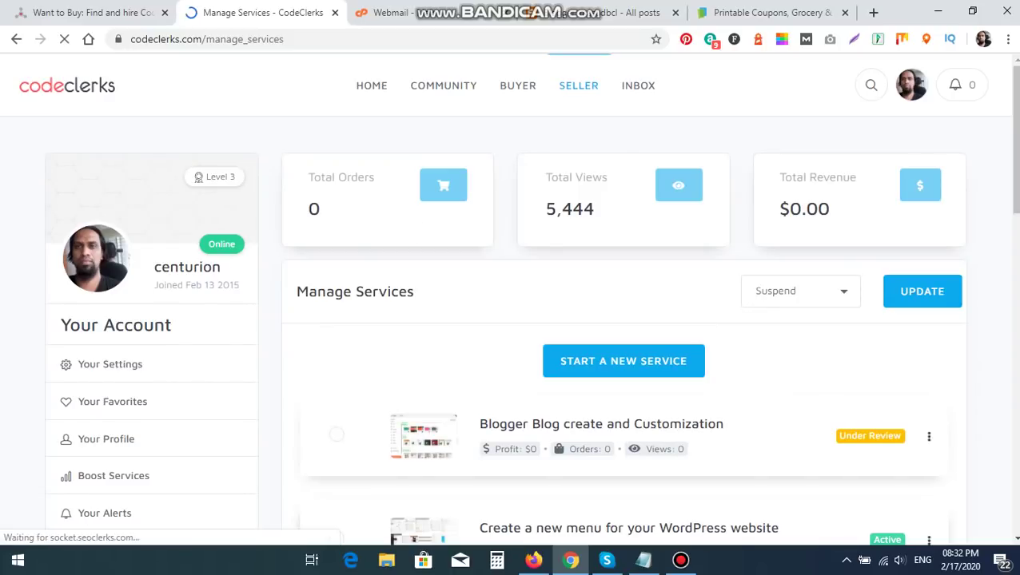
scroll(831, 535, "down", 1)
scroll(794, 141, "up", 1)
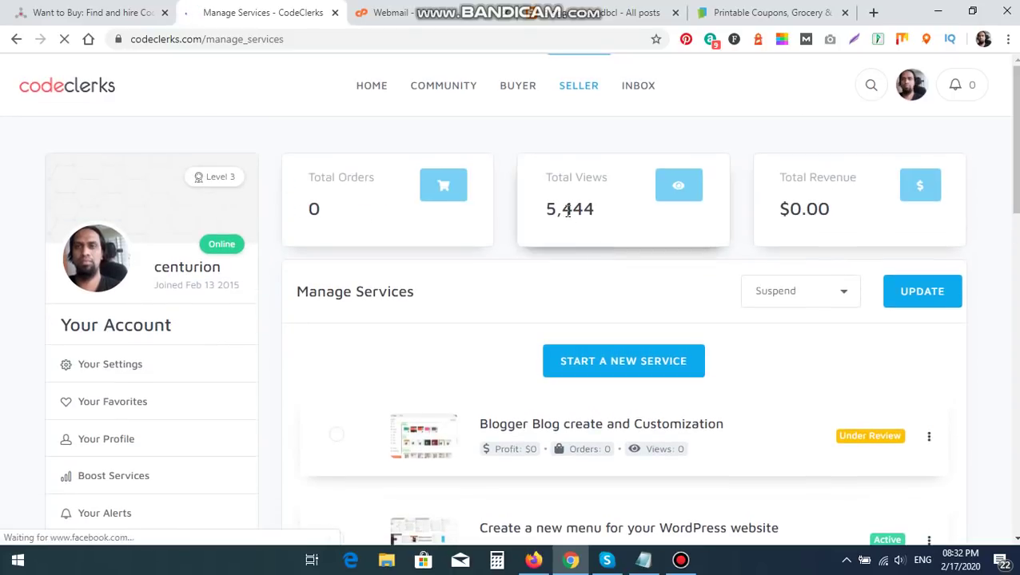
double_click(605, 210)
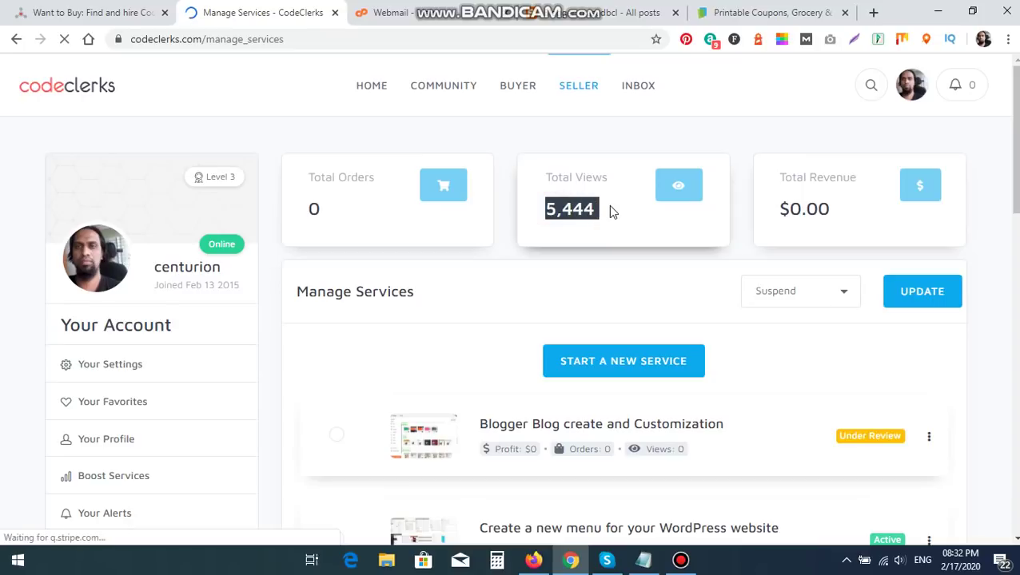